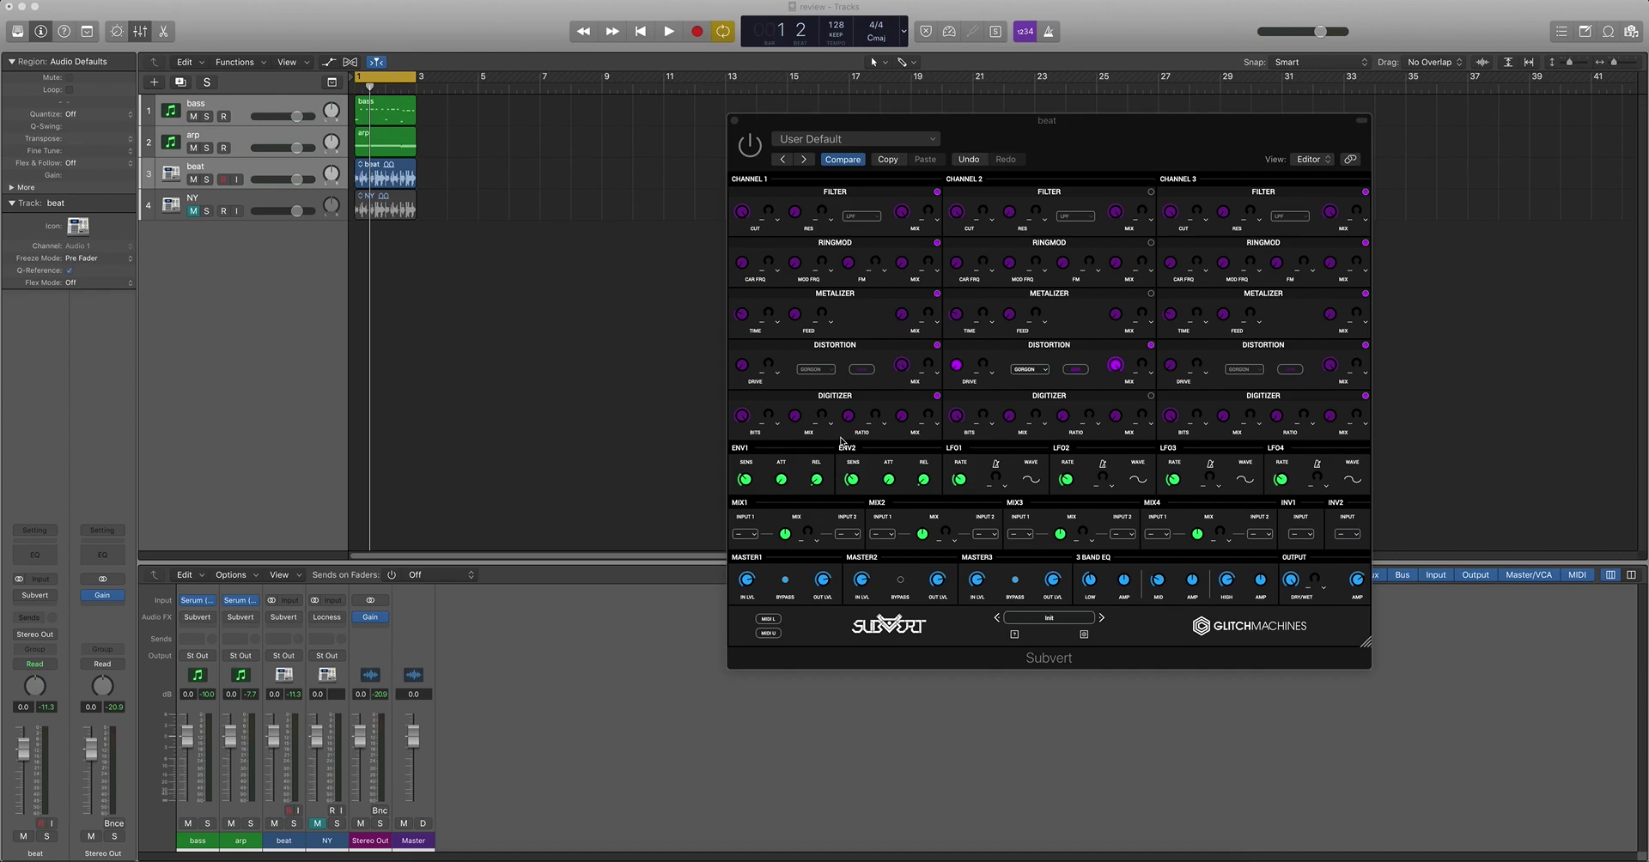
- Move the Subvert plug-in window closer to the track list and play the full loop briefly
{"action": "left_click_drag", "start_coordinate": [1059, 141], "coordinate": [899, 117]}
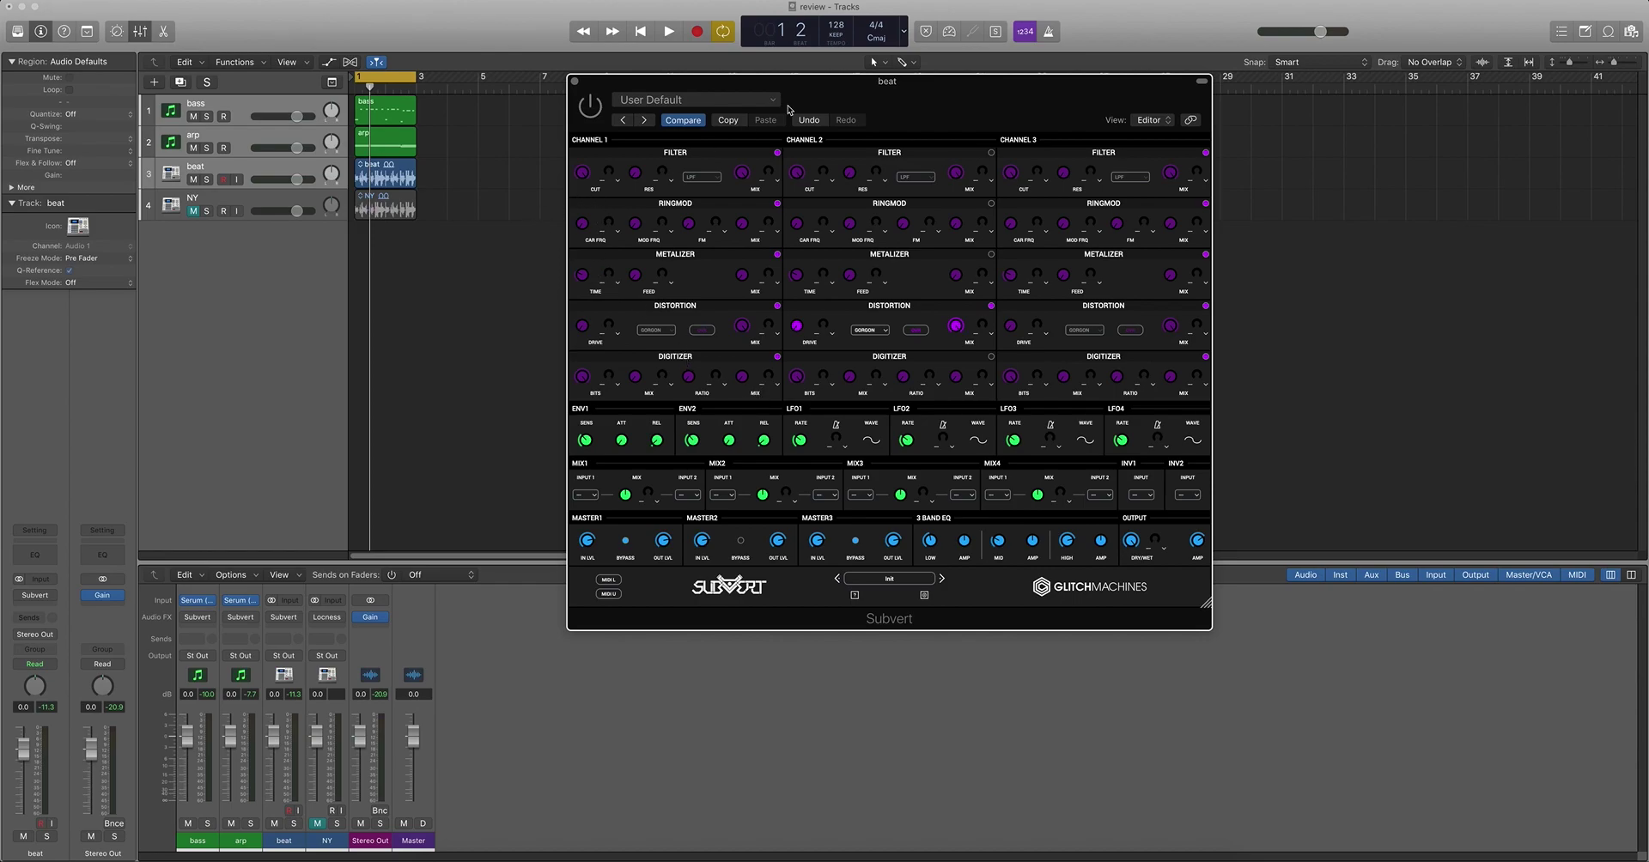
{"action": "left_click_drag", "start_coordinate": [910, 86], "coordinate": [910, 86]}
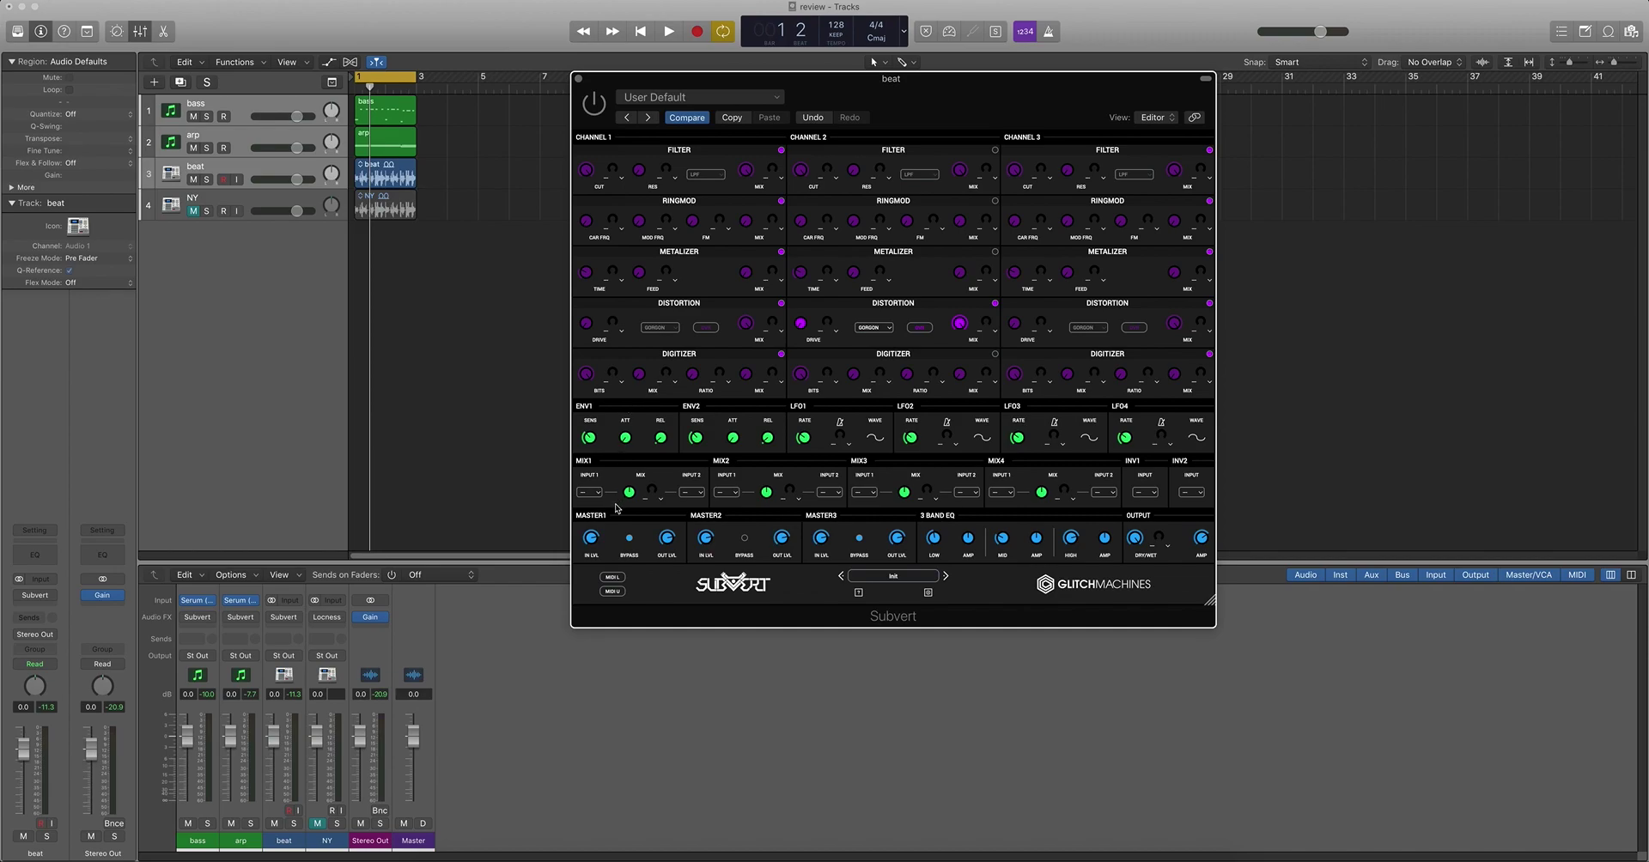
{"action": "key", "text": "space"}
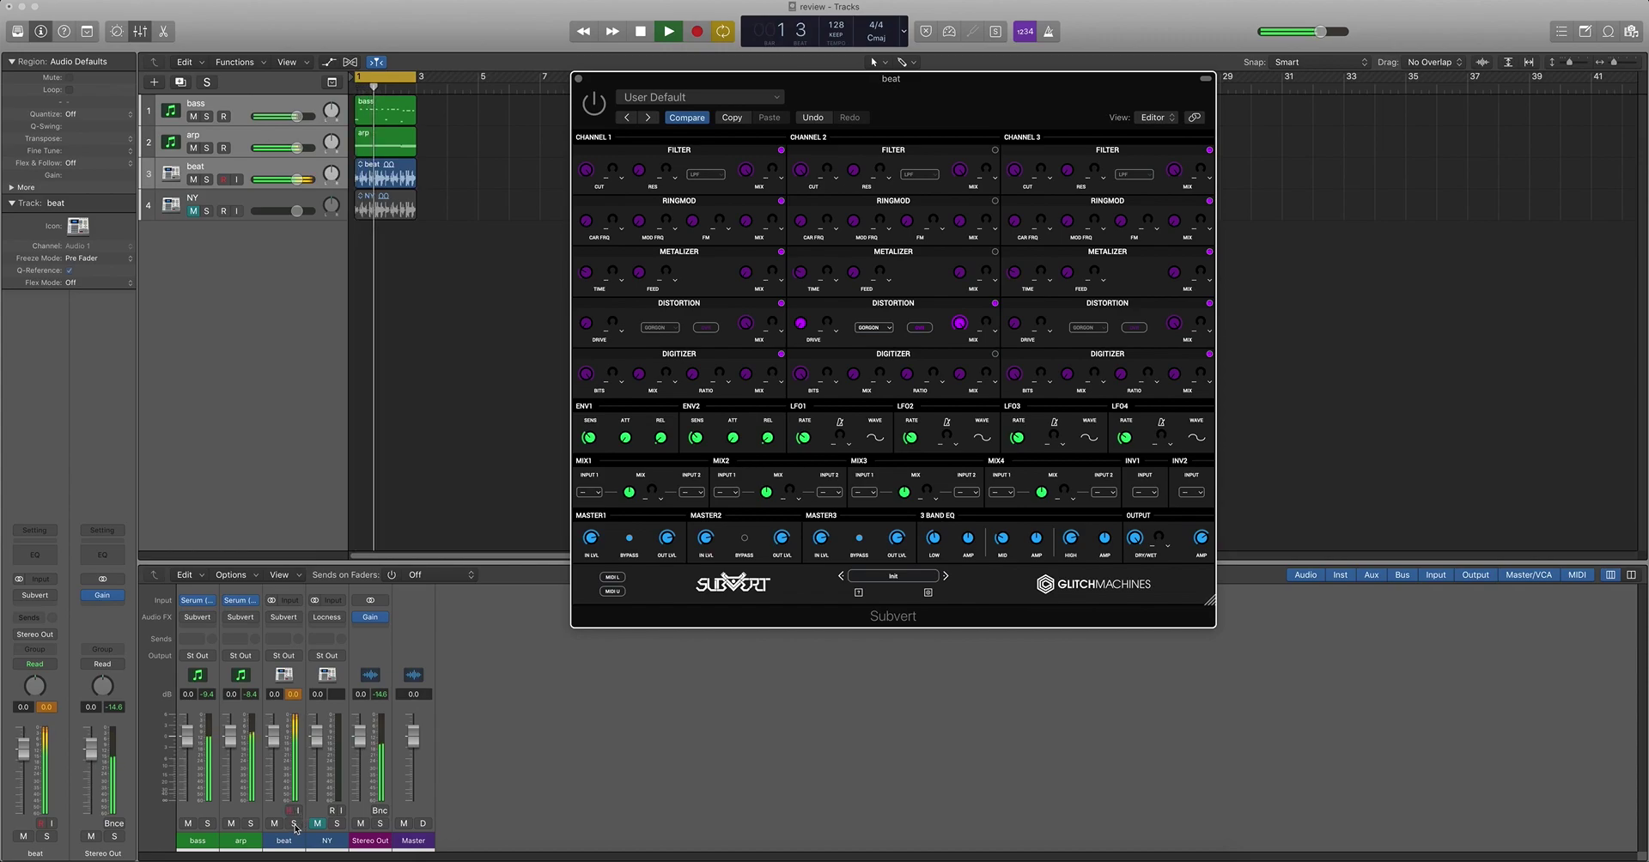
{"action": "key", "text": "space"}
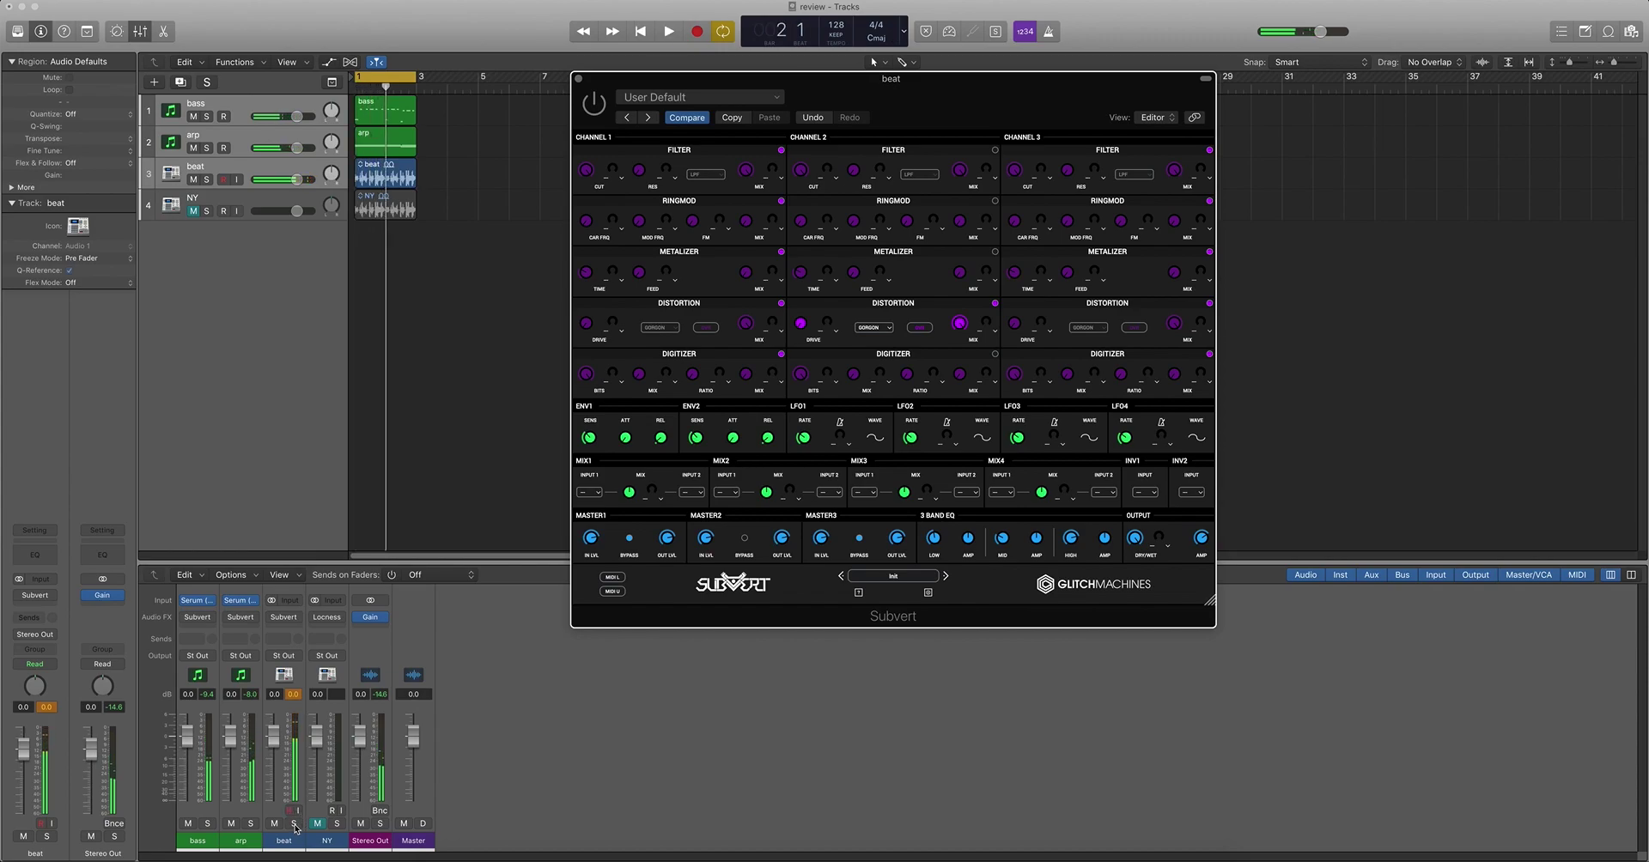
- Solo the beat track and play it dry with Subvert bypassed
{"action": "left_click", "coordinate": [293, 823]}
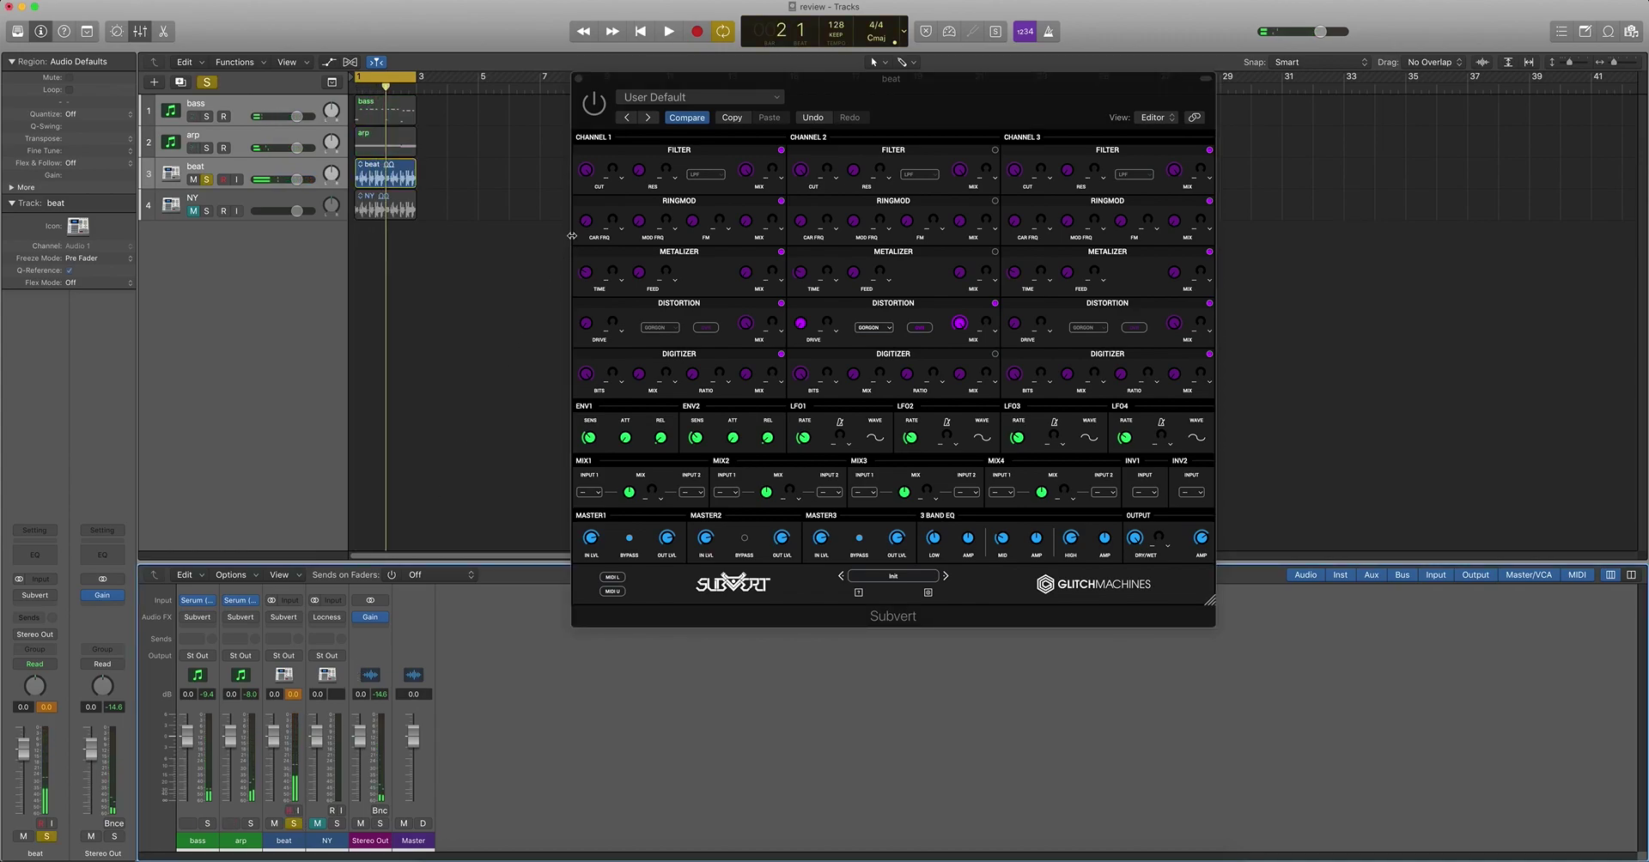
{"action": "key", "text": "space"}
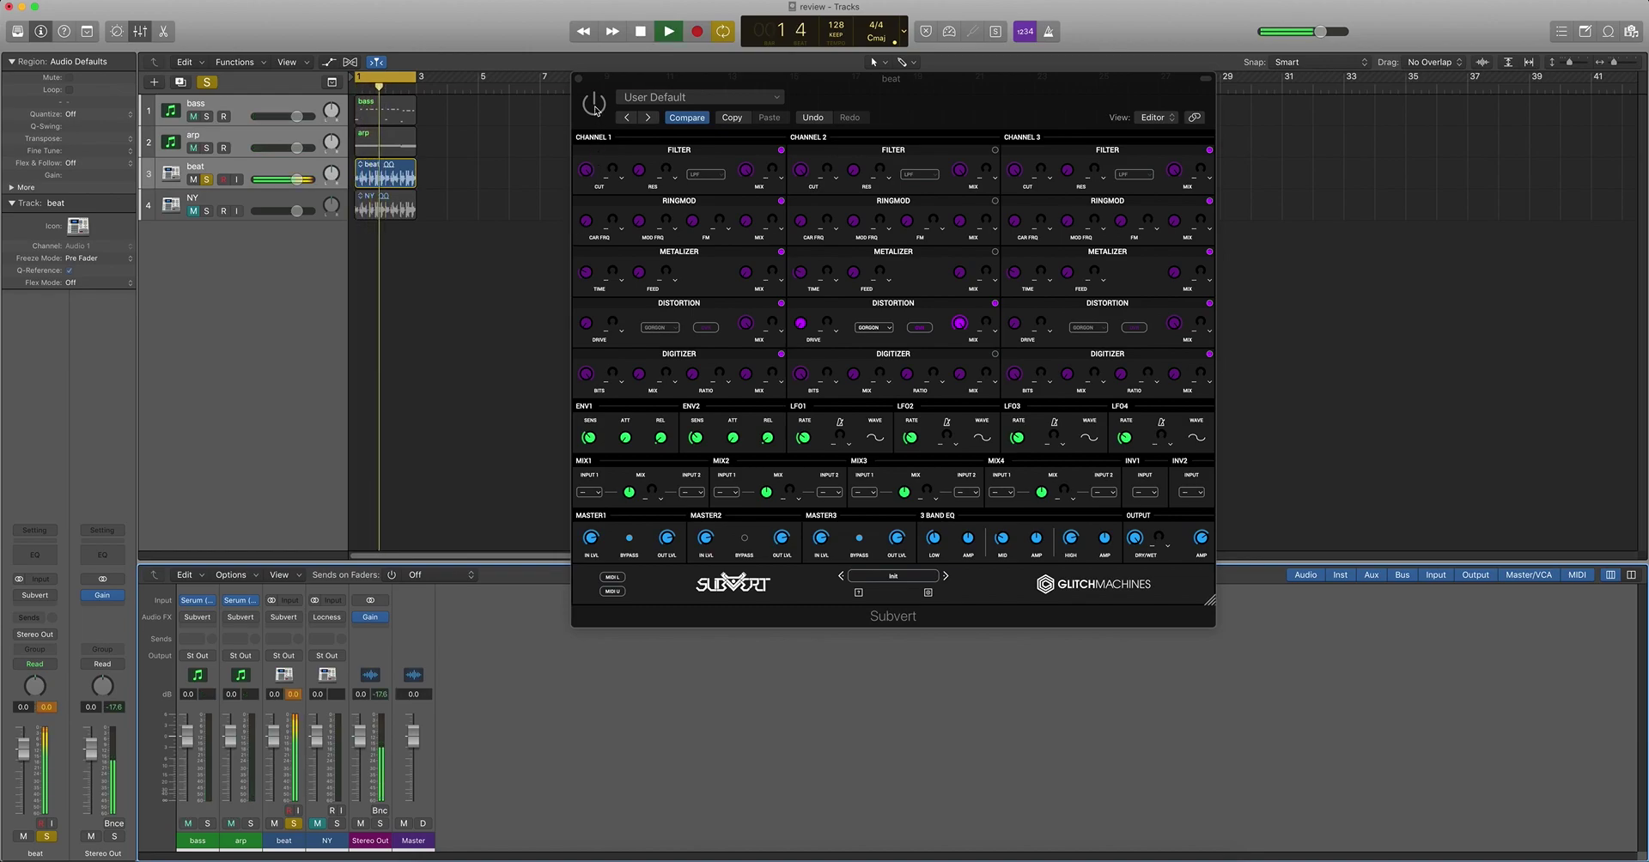
{"action": "key", "text": "space"}
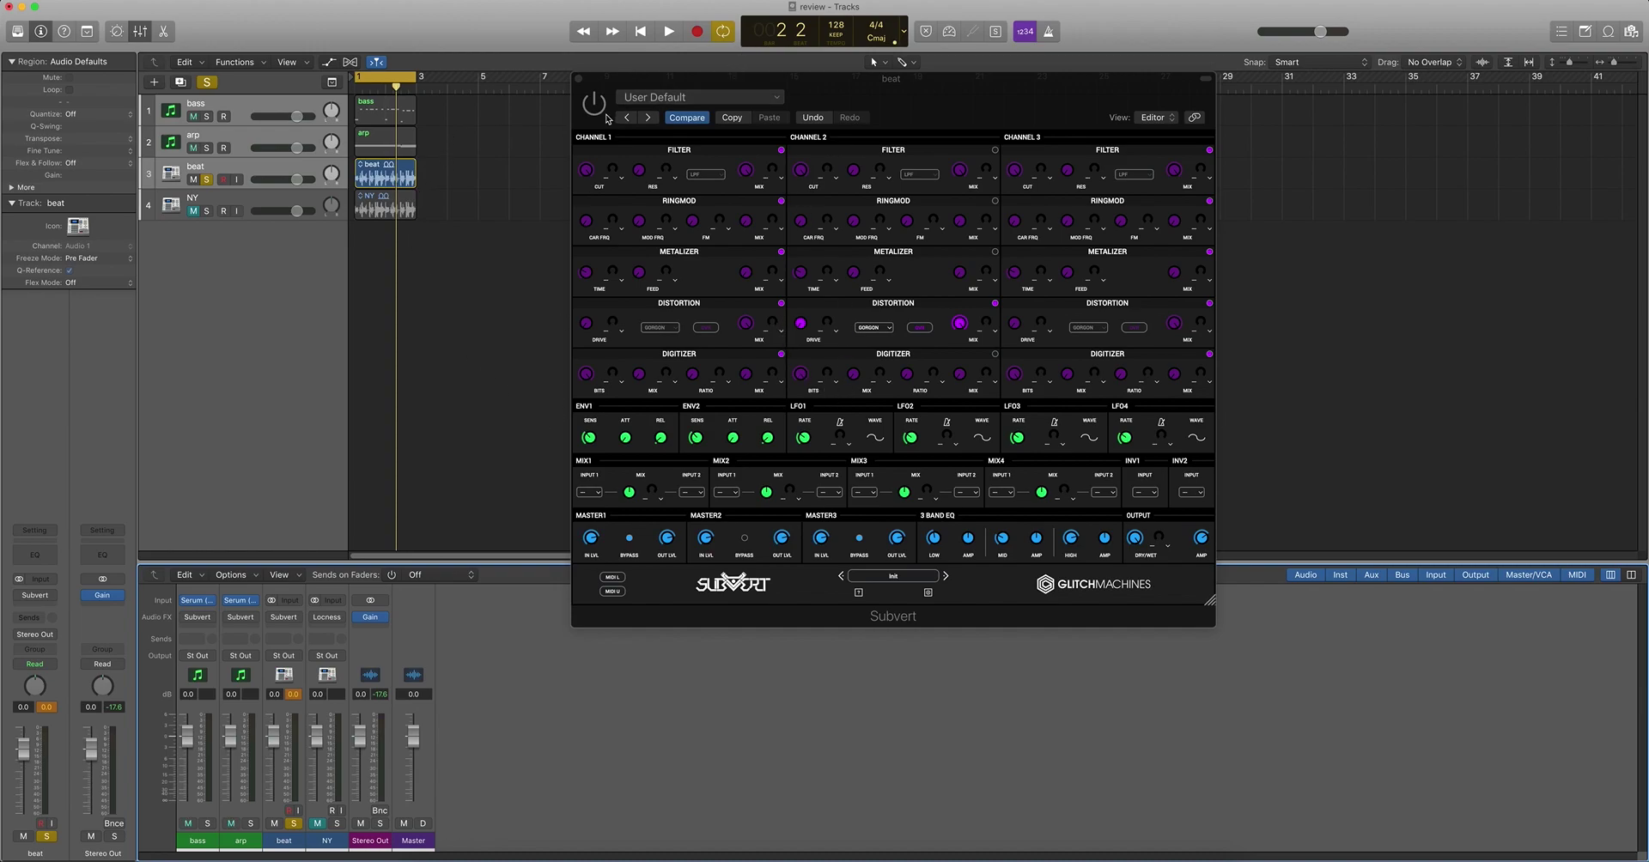
- Turn Subvert on during playback and adjust the channel 2 distortion drive
{"action": "key", "text": "space"}
{"action": "left_click", "coordinate": [840, 313]}
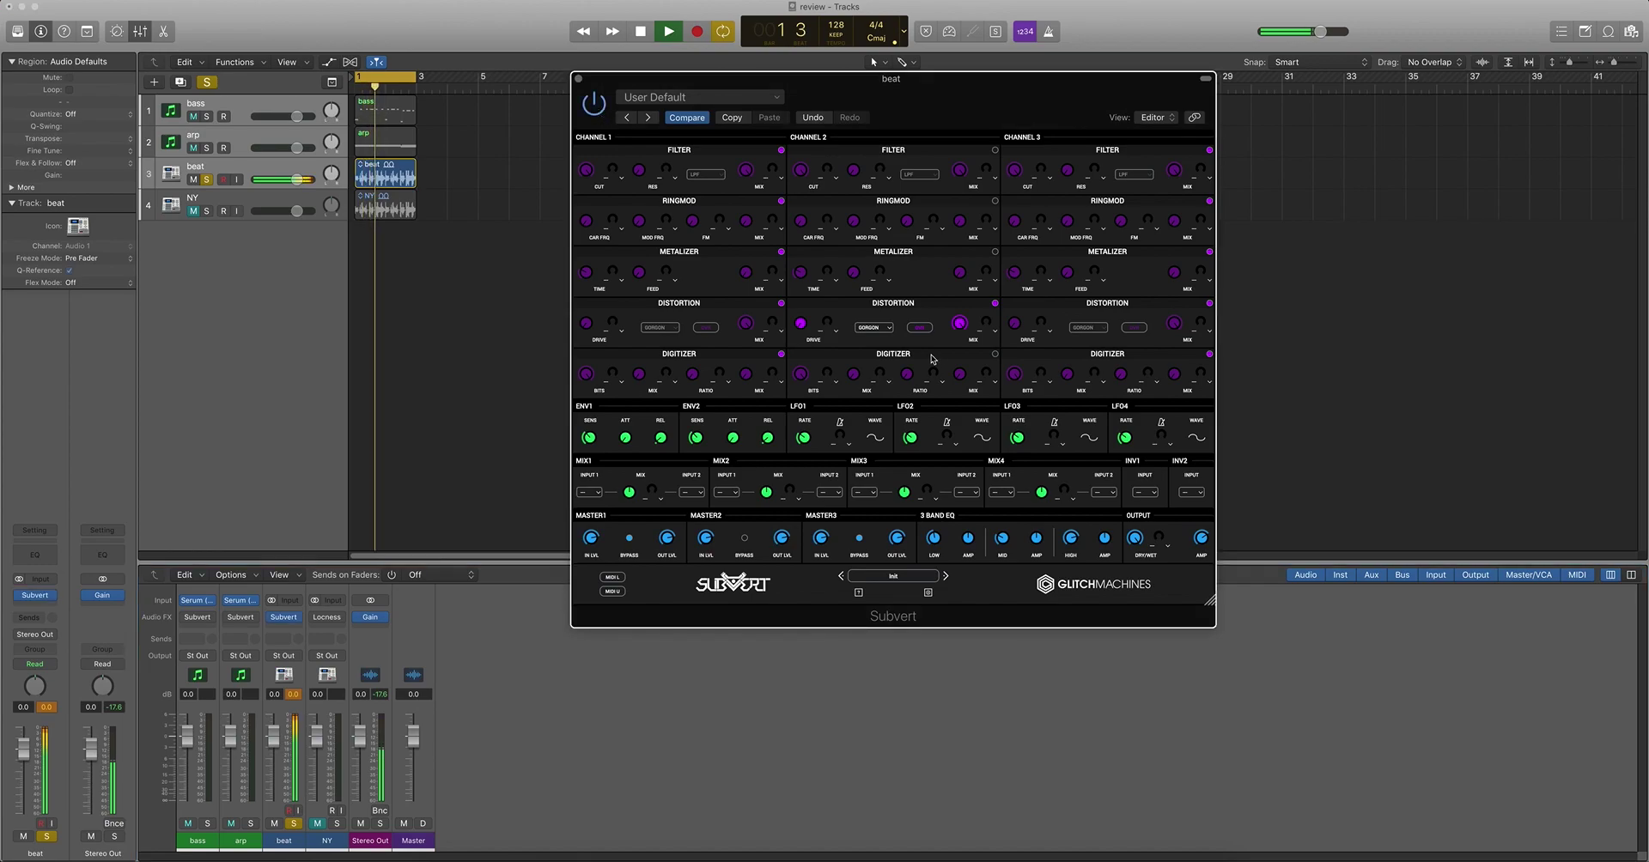
{"action": "left_click_drag", "start_coordinate": [803, 323], "coordinate": [813, 375]}
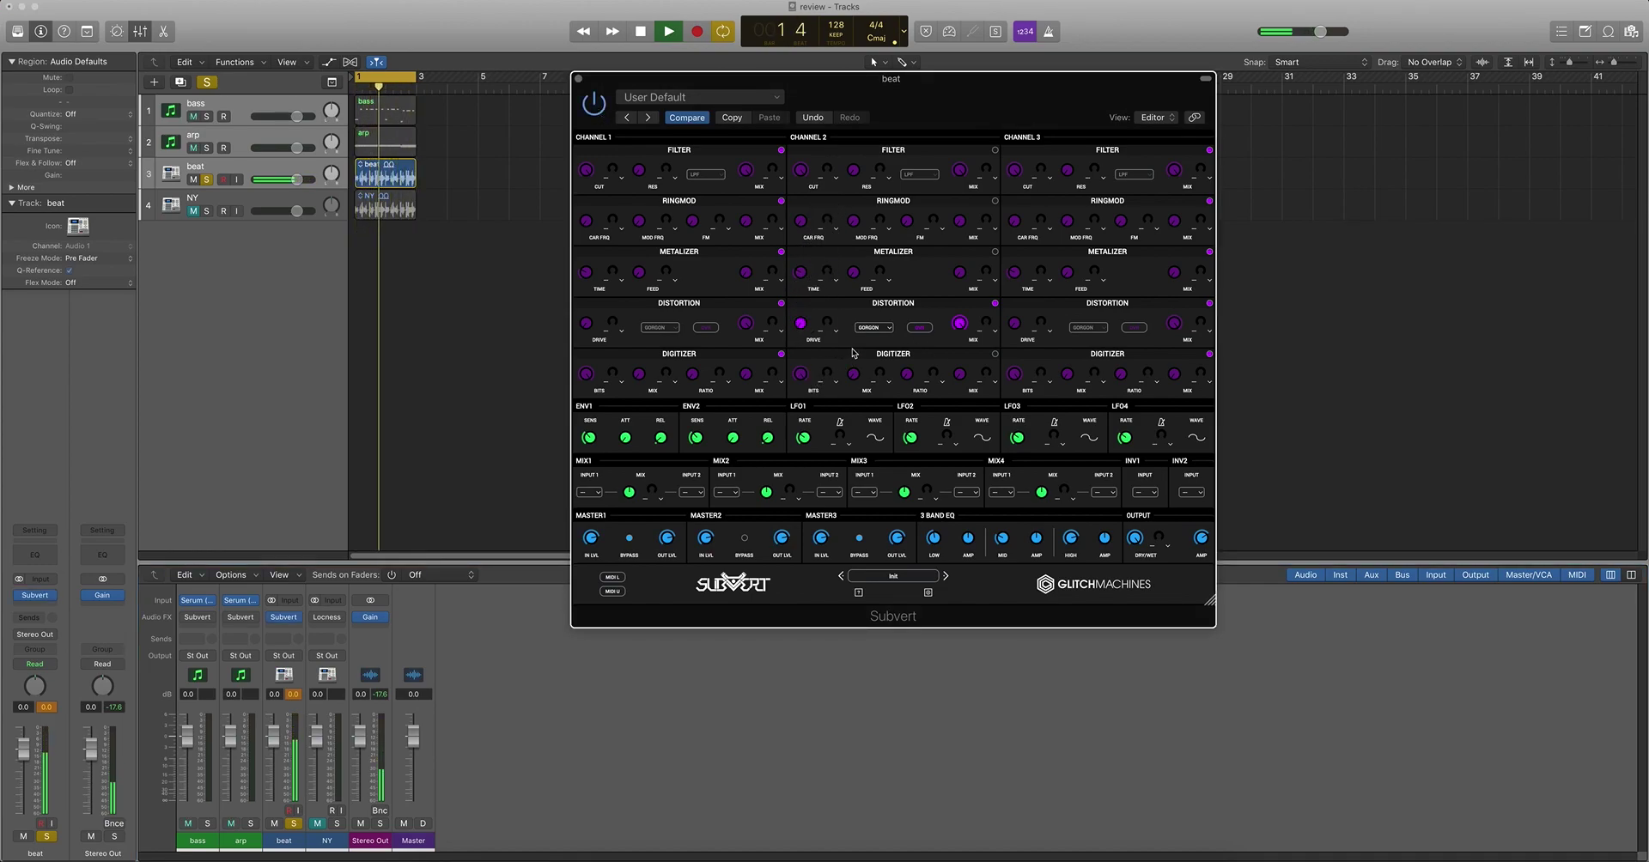
- Switch the channel 2 distortion type to Creeper and adjust its drive
{"action": "left_click", "coordinate": [874, 327]}
{"action": "left_click", "coordinate": [872, 352]}
{"action": "left_click", "coordinate": [800, 324]}
{"action": "left_click_drag", "start_coordinate": [800, 323], "coordinate": [816, 365]}
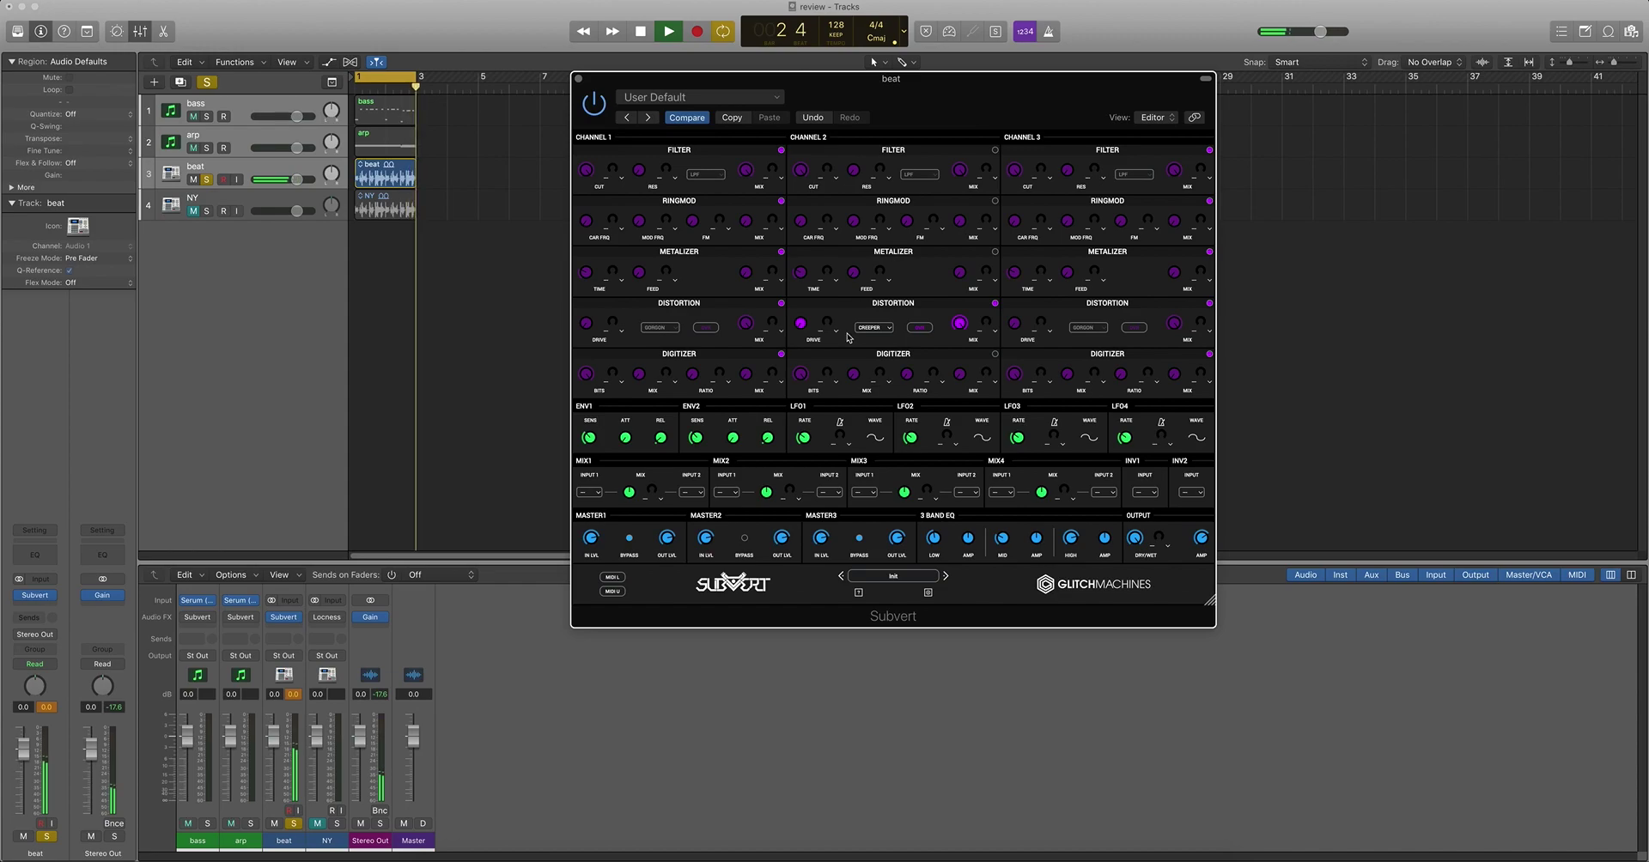
- Try the Fold distortion type on channel 2 while the beat plays
{"action": "left_click", "coordinate": [875, 327]}
{"action": "left_click", "coordinate": [872, 356]}
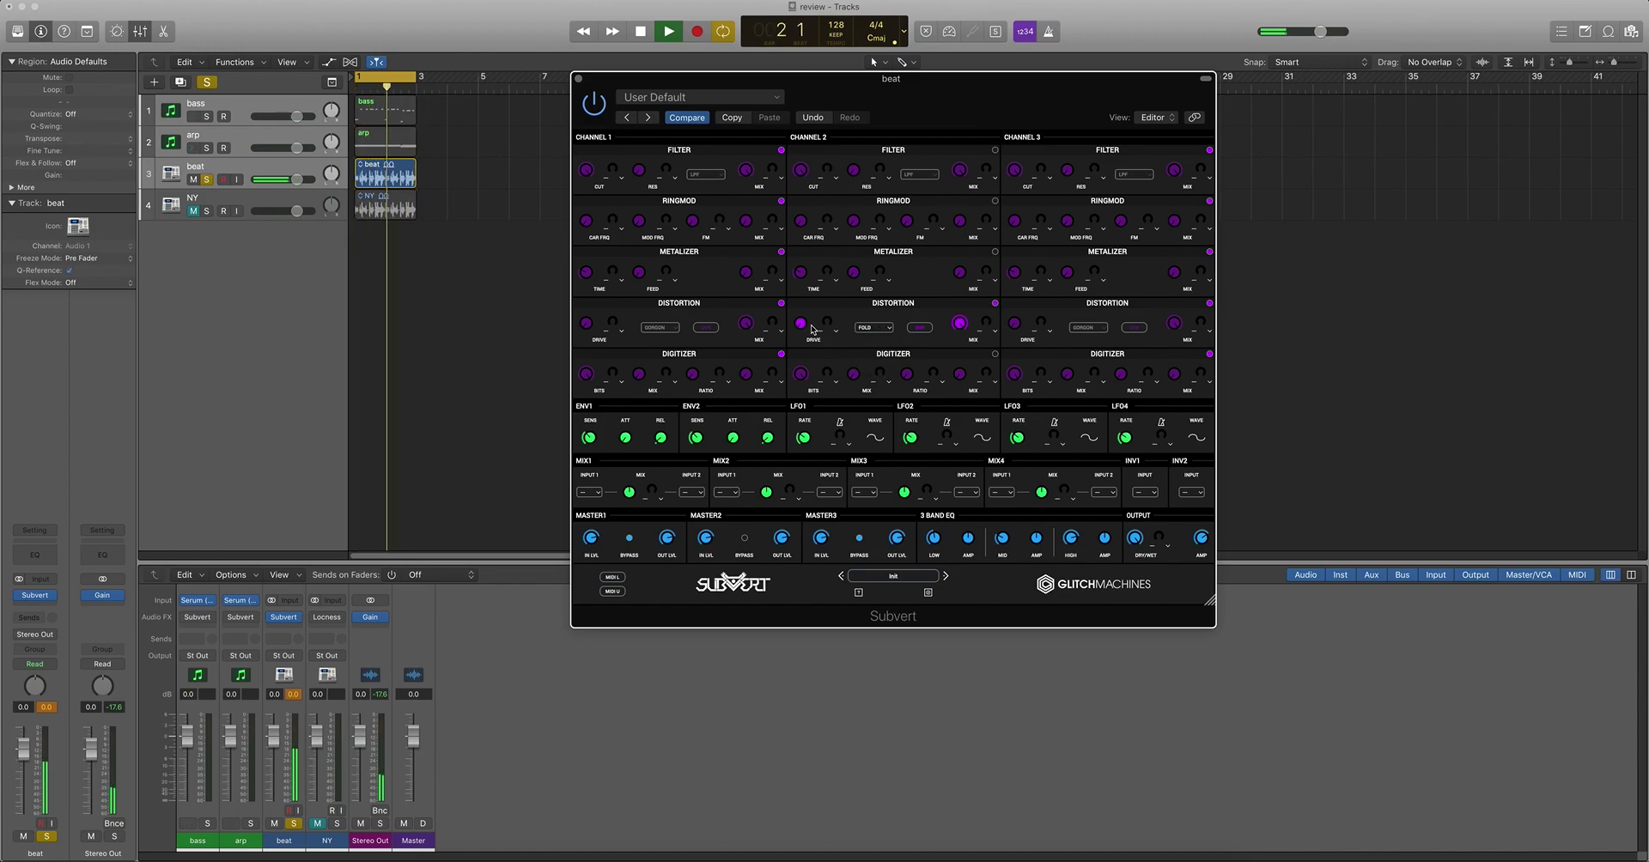
{"action": "left_click", "coordinate": [843, 210]}
{"action": "left_click_drag", "start_coordinate": [843, 211], "coordinate": [846, 332]}
- Set the channel 2 distortion type to Shape and fine-tune its drive against the playing beat
{"action": "left_click", "coordinate": [873, 327]}
{"action": "left_click", "coordinate": [871, 348]}
{"action": "mouse_move", "coordinate": [801, 320]}
{"action": "left_mouse_down"}
{"action": "mouse_move", "coordinate": [813, 256]}
{"action": "mouse_move", "coordinate": [810, 292]}
{"action": "left_mouse_up"}
{"action": "key", "text": "space"}
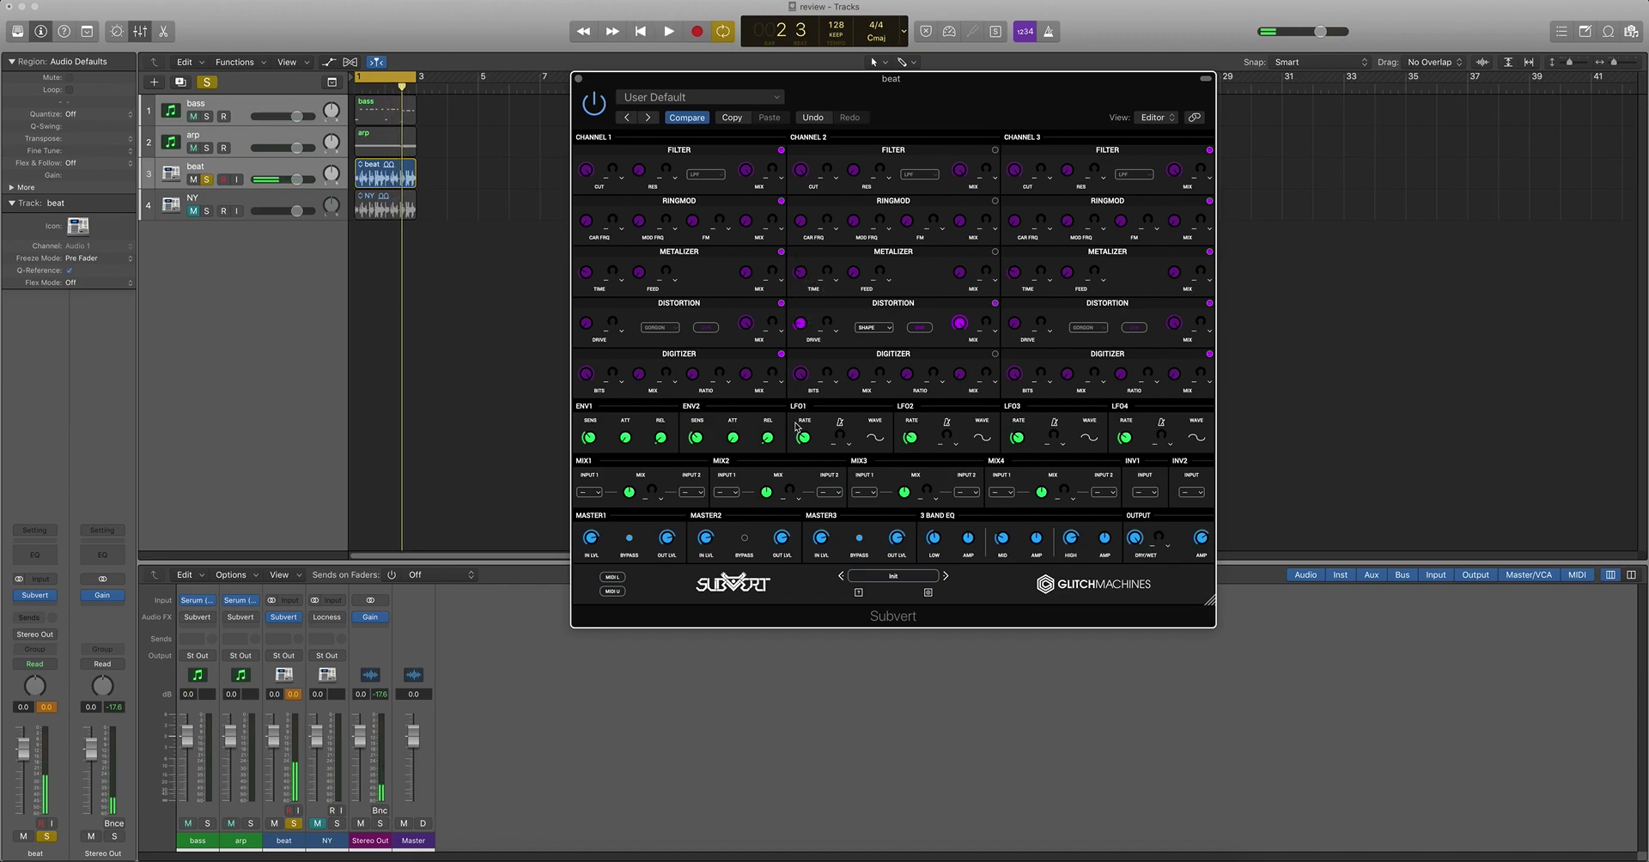
{"action": "key", "text": "space"}
{"action": "left_click_drag", "start_coordinate": [799, 323], "coordinate": [807, 344]}
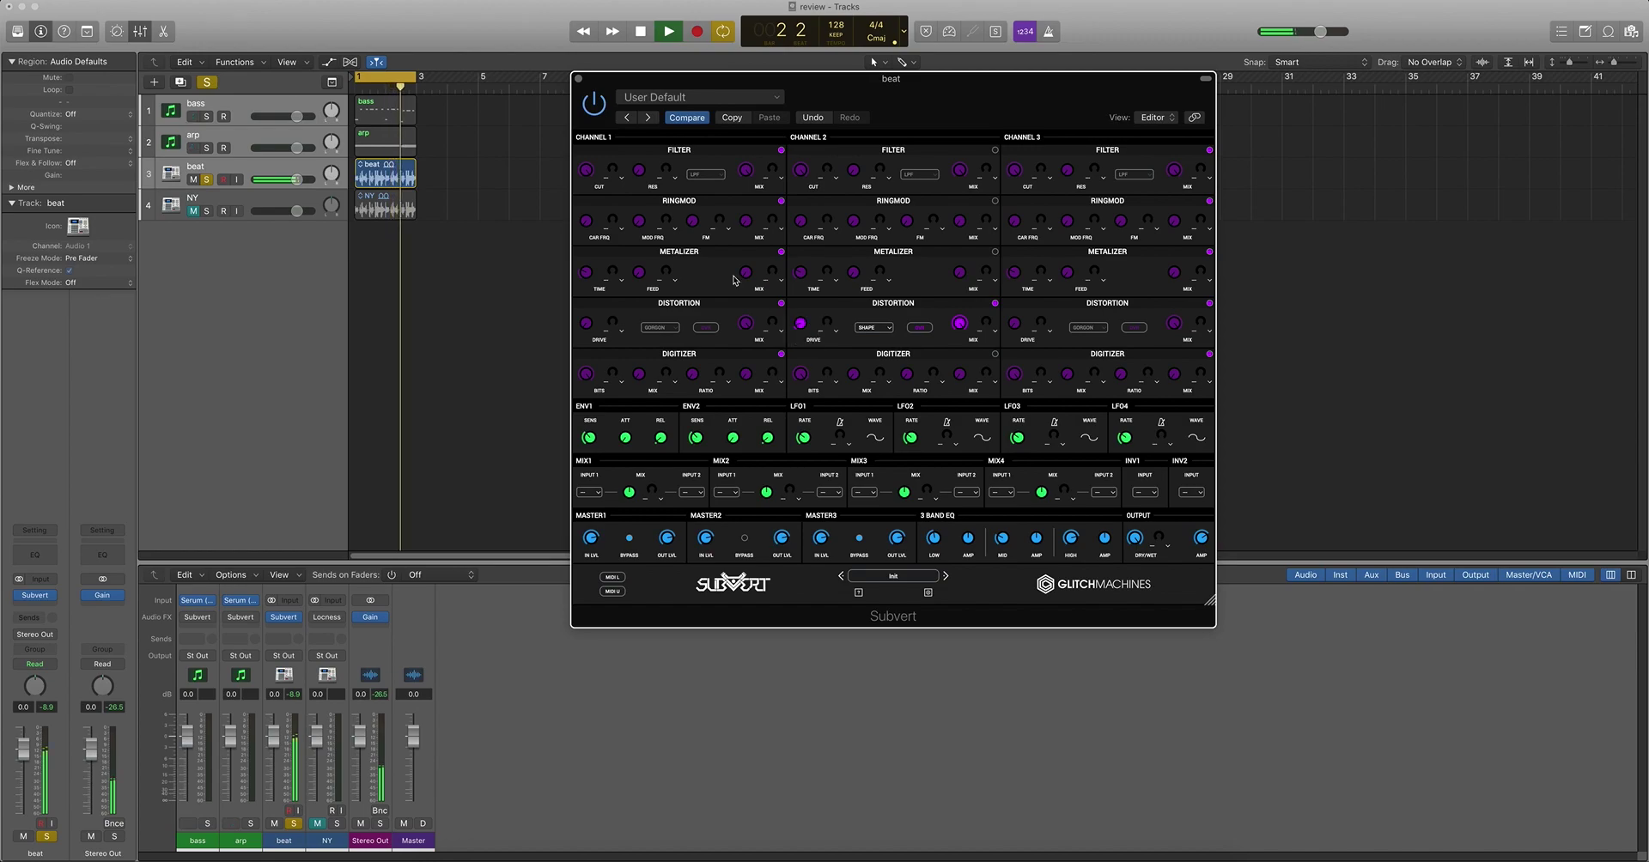
- Compare the beat with and without Subvert by bypassing and re-enabling the plug-in during playback
{"action": "left_click", "coordinate": [600, 113]}
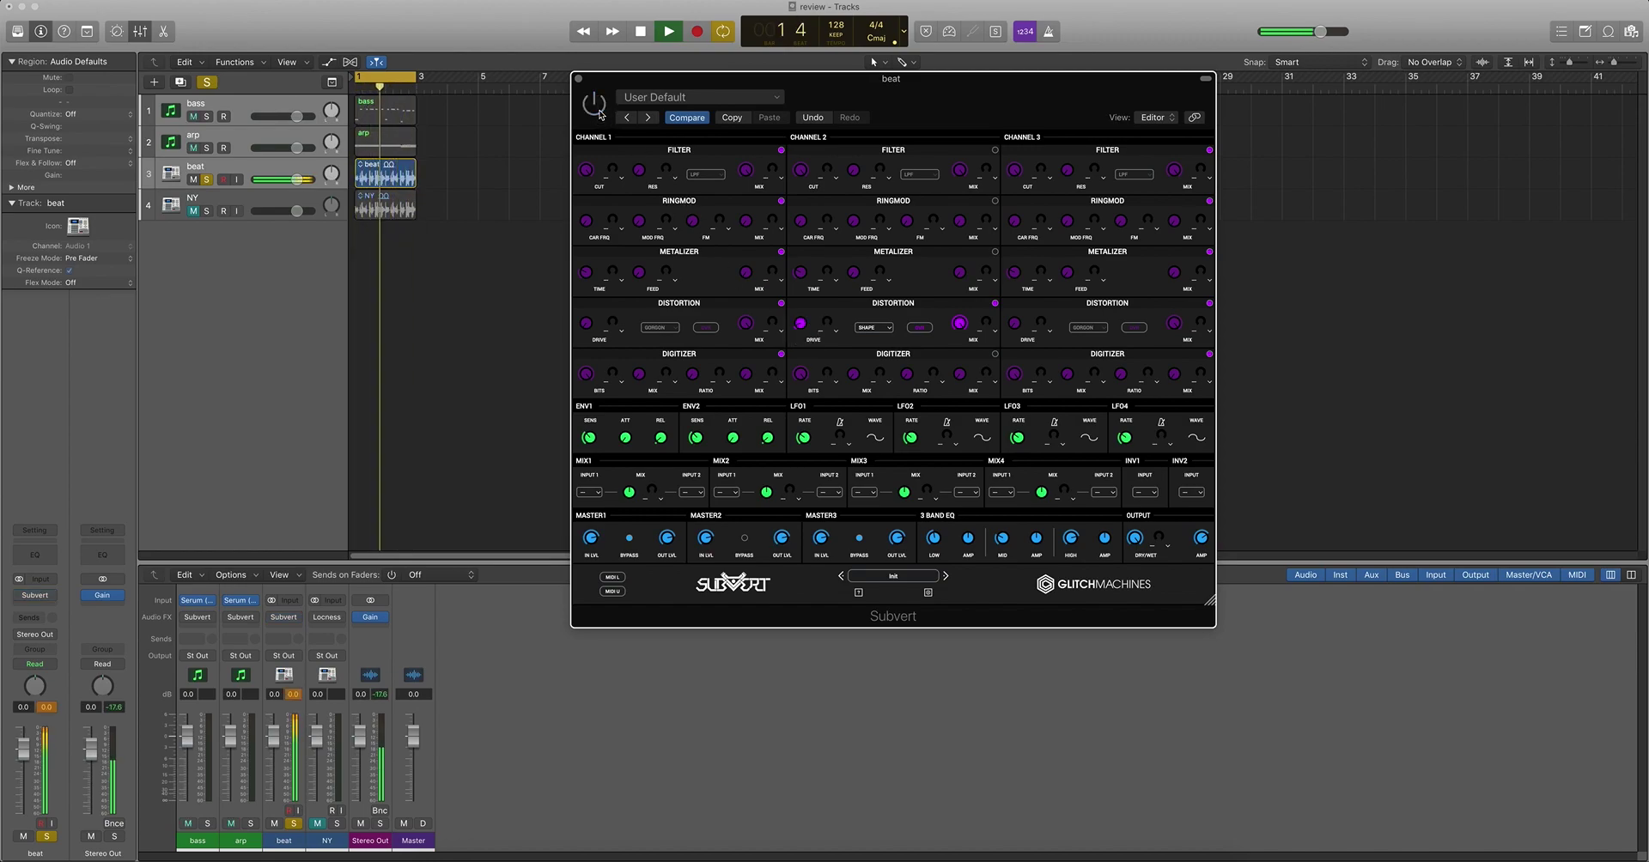
{"action": "left_click", "coordinate": [599, 113]}
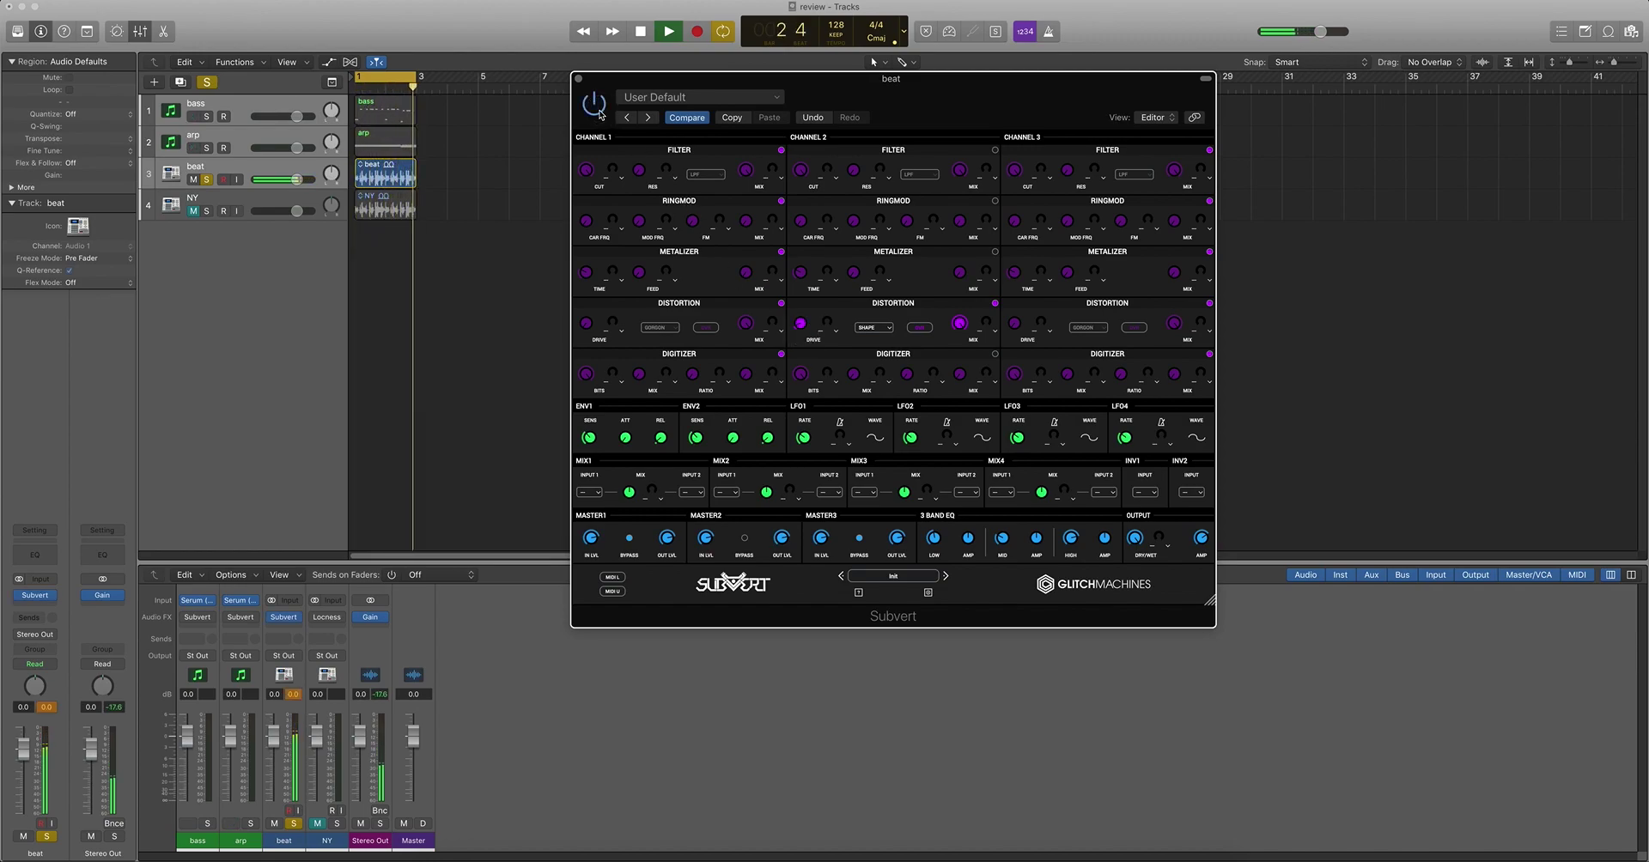
{"action": "key", "text": "space"}
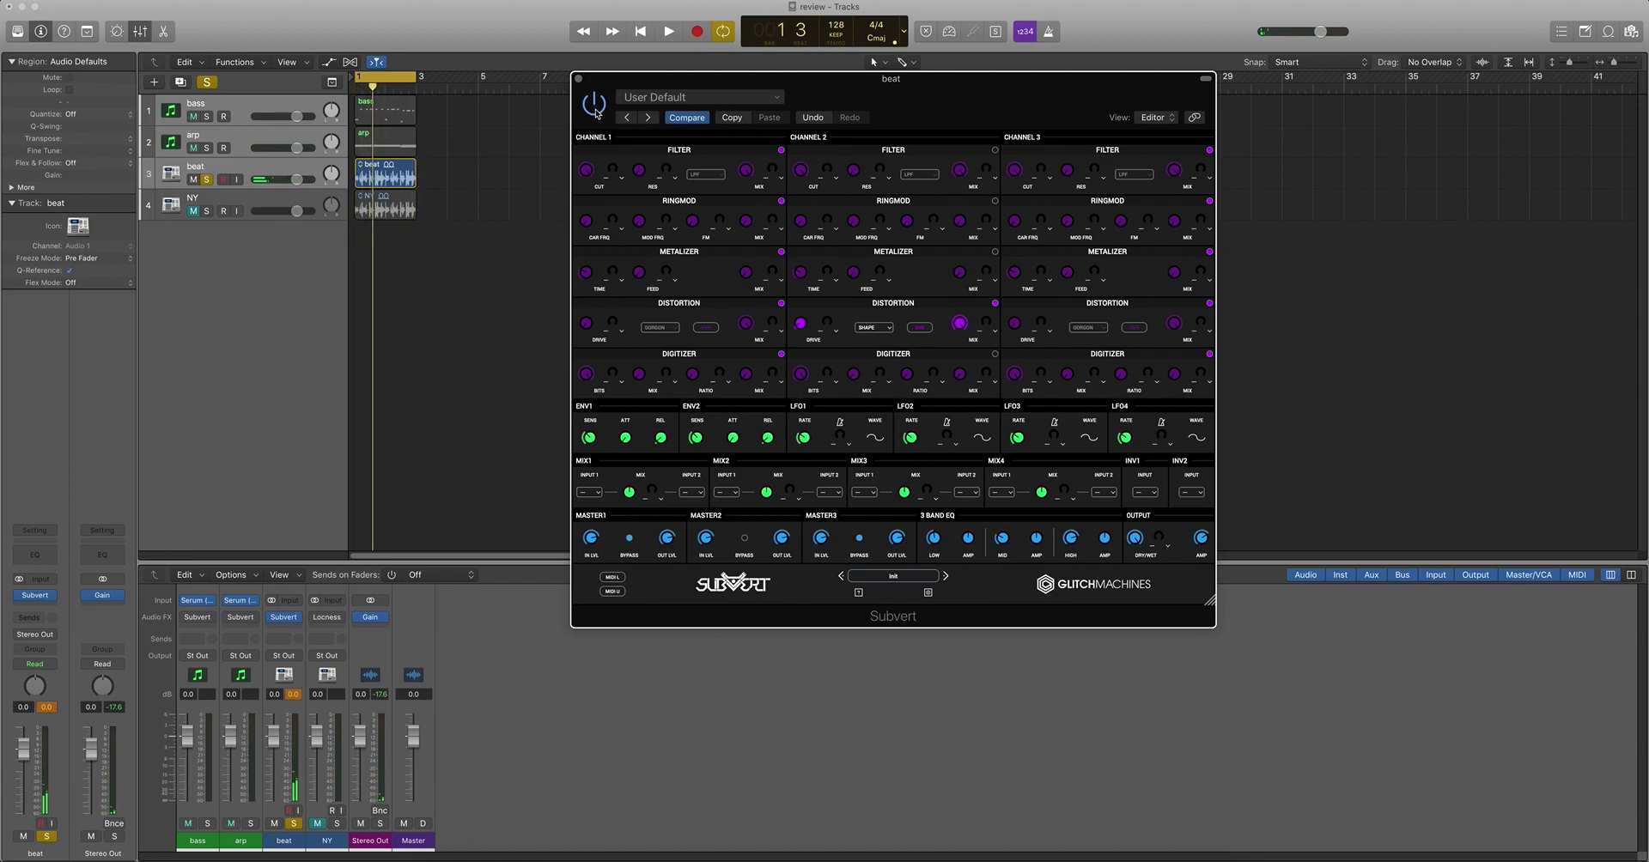
{"action": "key", "text": "space"}
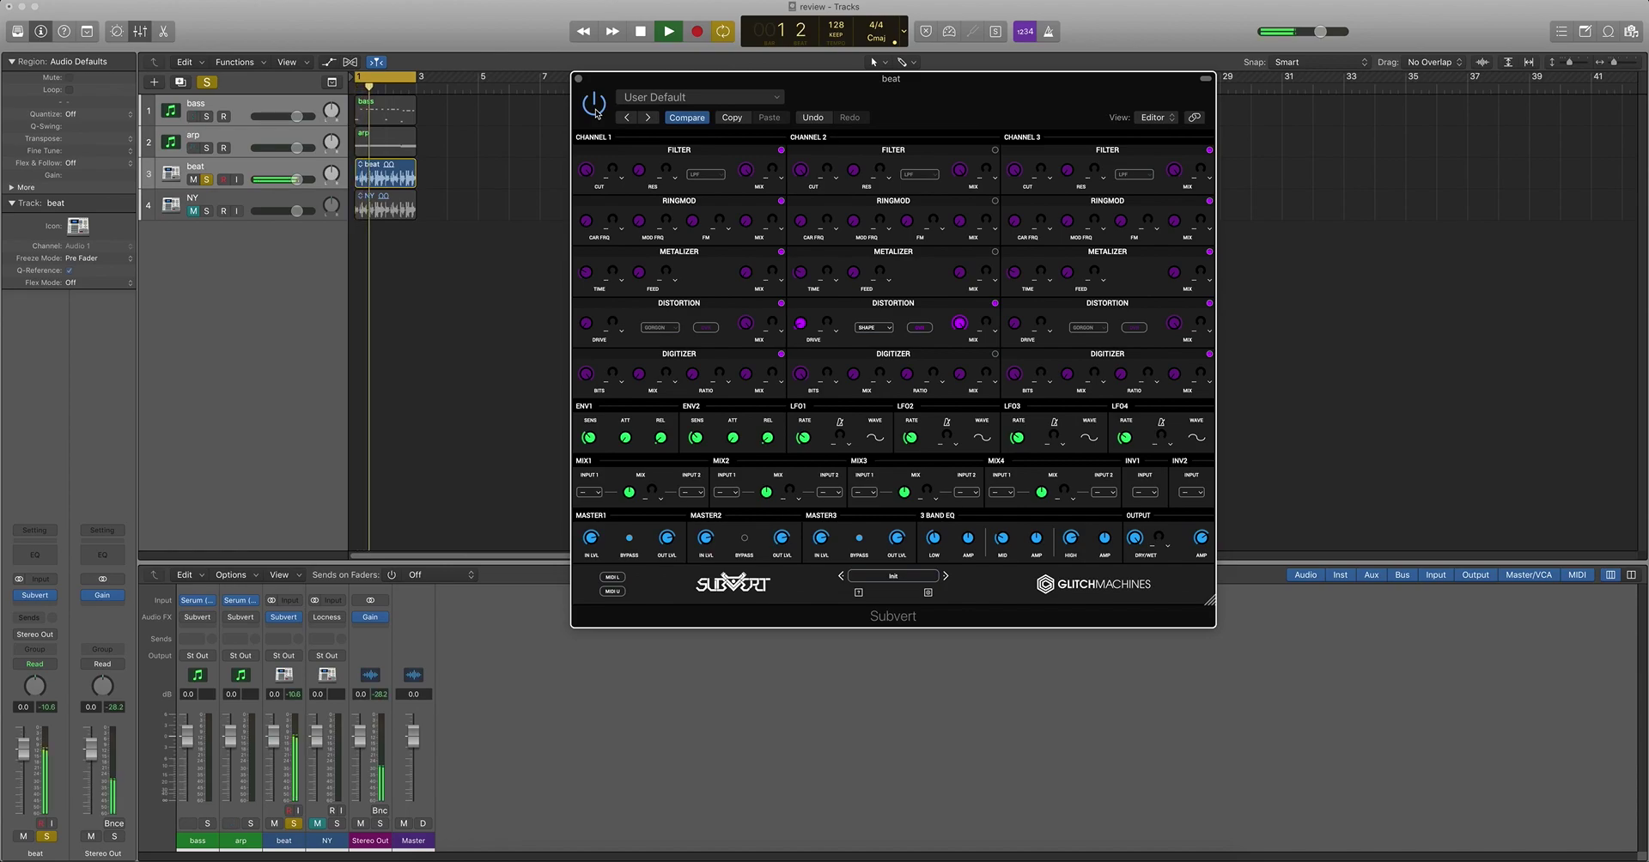
{"action": "left_click", "coordinate": [594, 107]}
{"action": "left_click", "coordinate": [595, 108]}
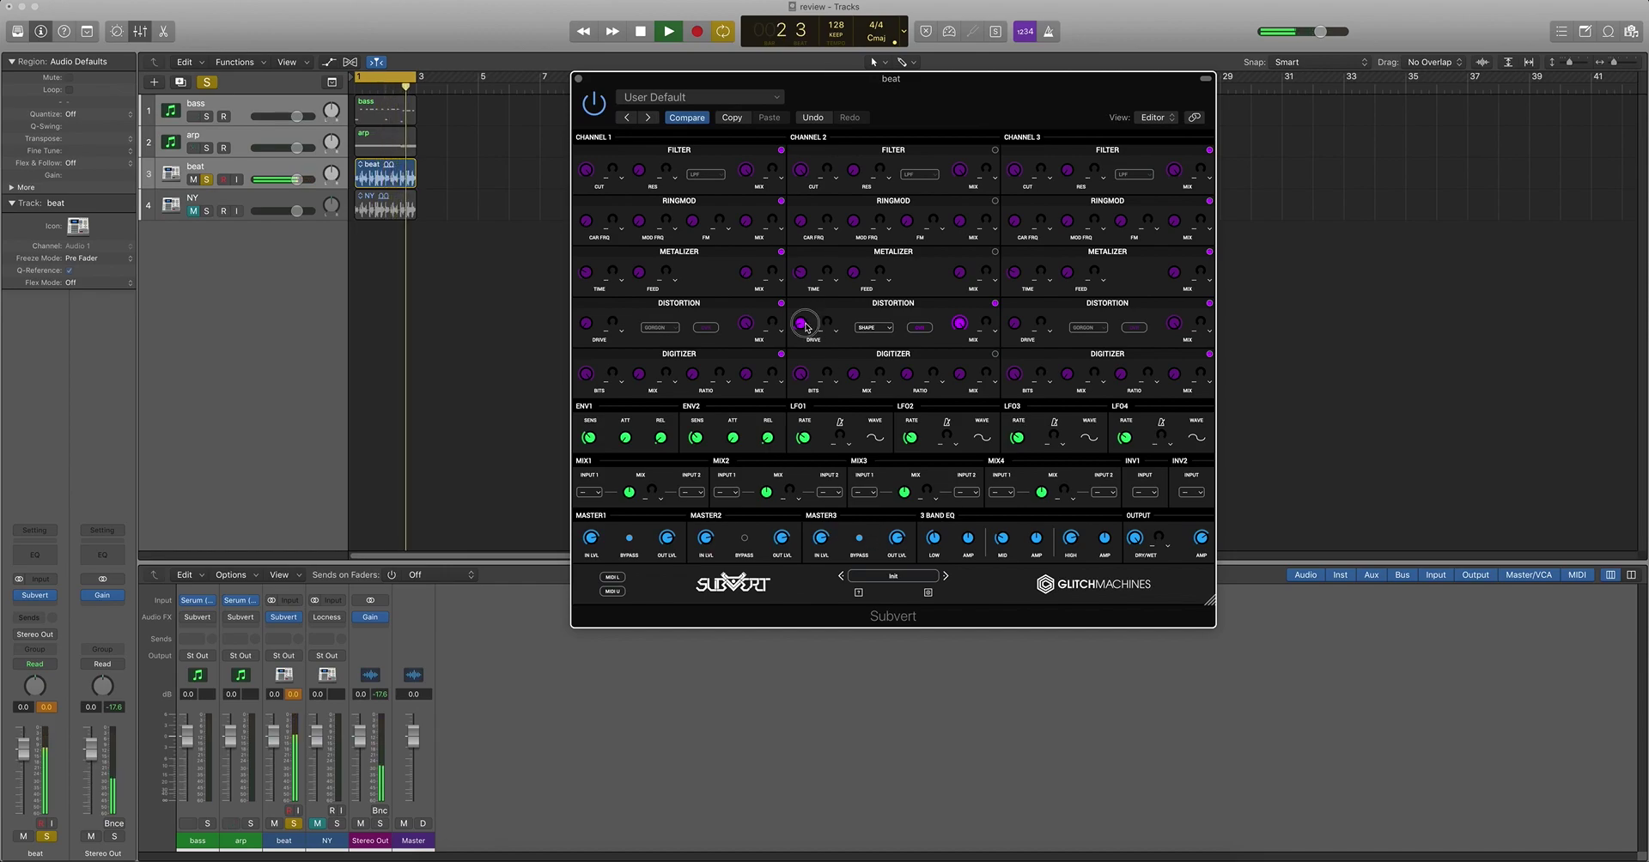
- Raise the Master 2 output level and audition the beat
{"action": "key", "text": "space"}
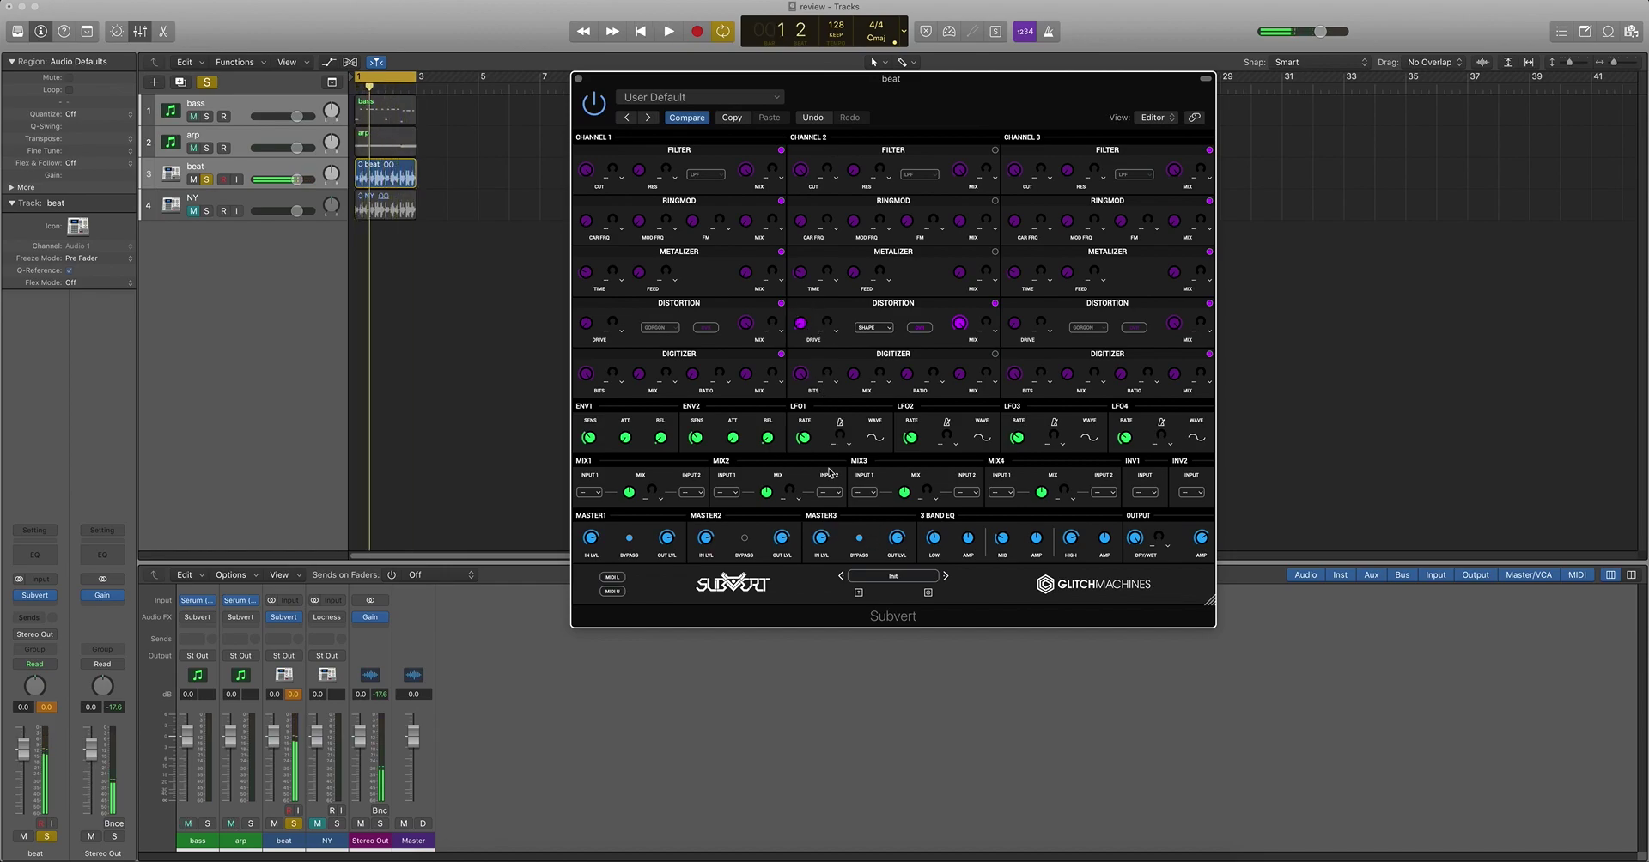
{"action": "mouse_move", "coordinate": [784, 541]}
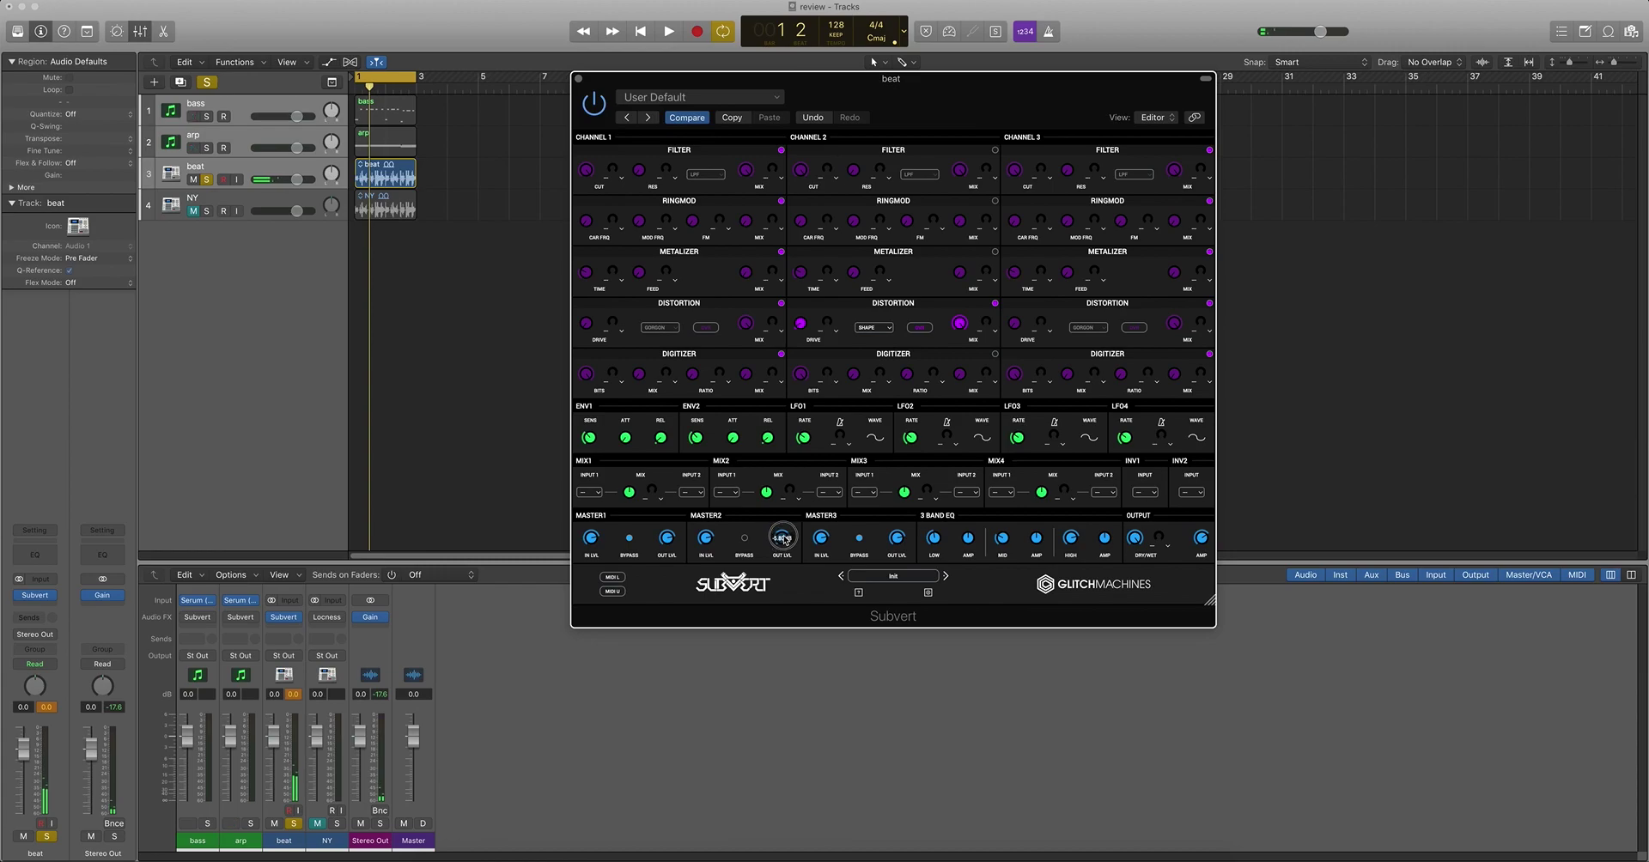
{"action": "key", "text": "space"}
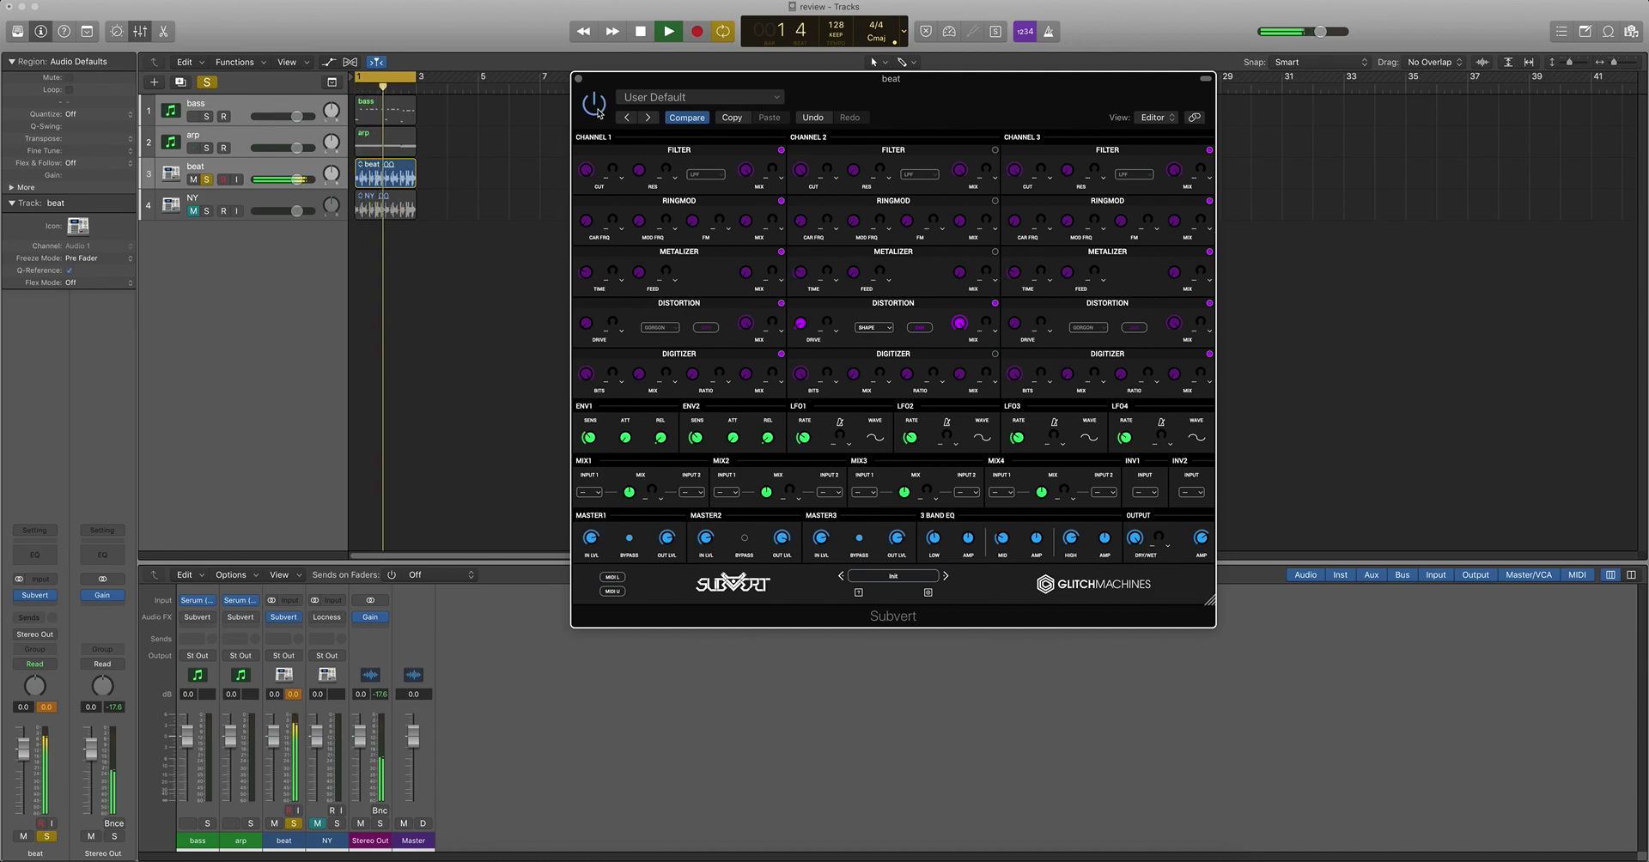
{"action": "key", "text": "space"}
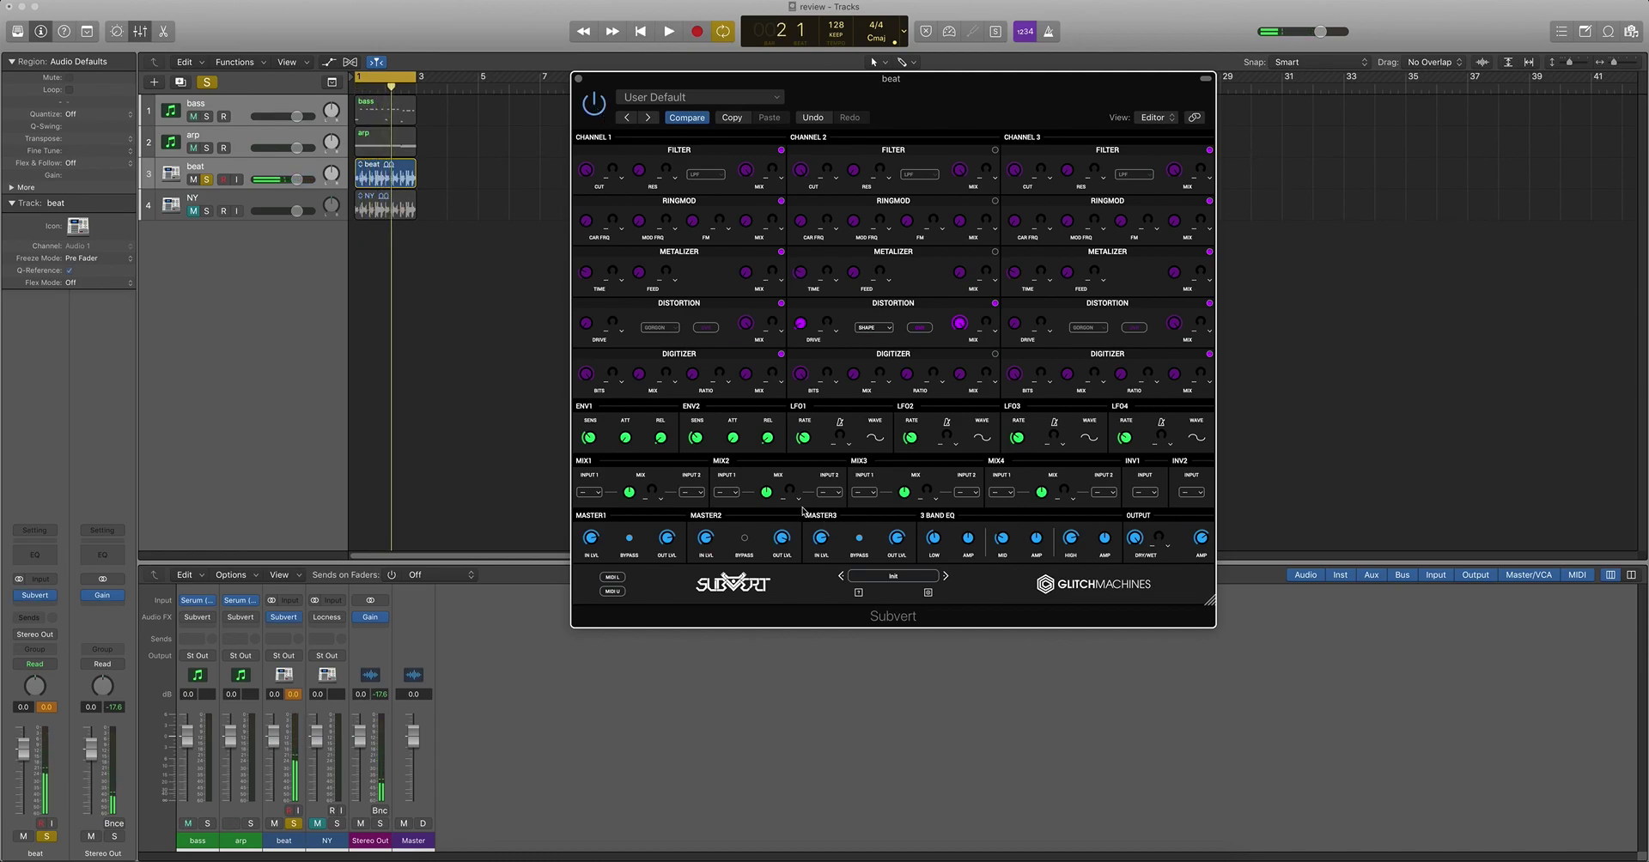
- Reset the beat channel's peak reading and compare its level with Subvert bypassed and active
{"action": "left_click", "coordinate": [298, 697]}
{"action": "key", "text": "space"}
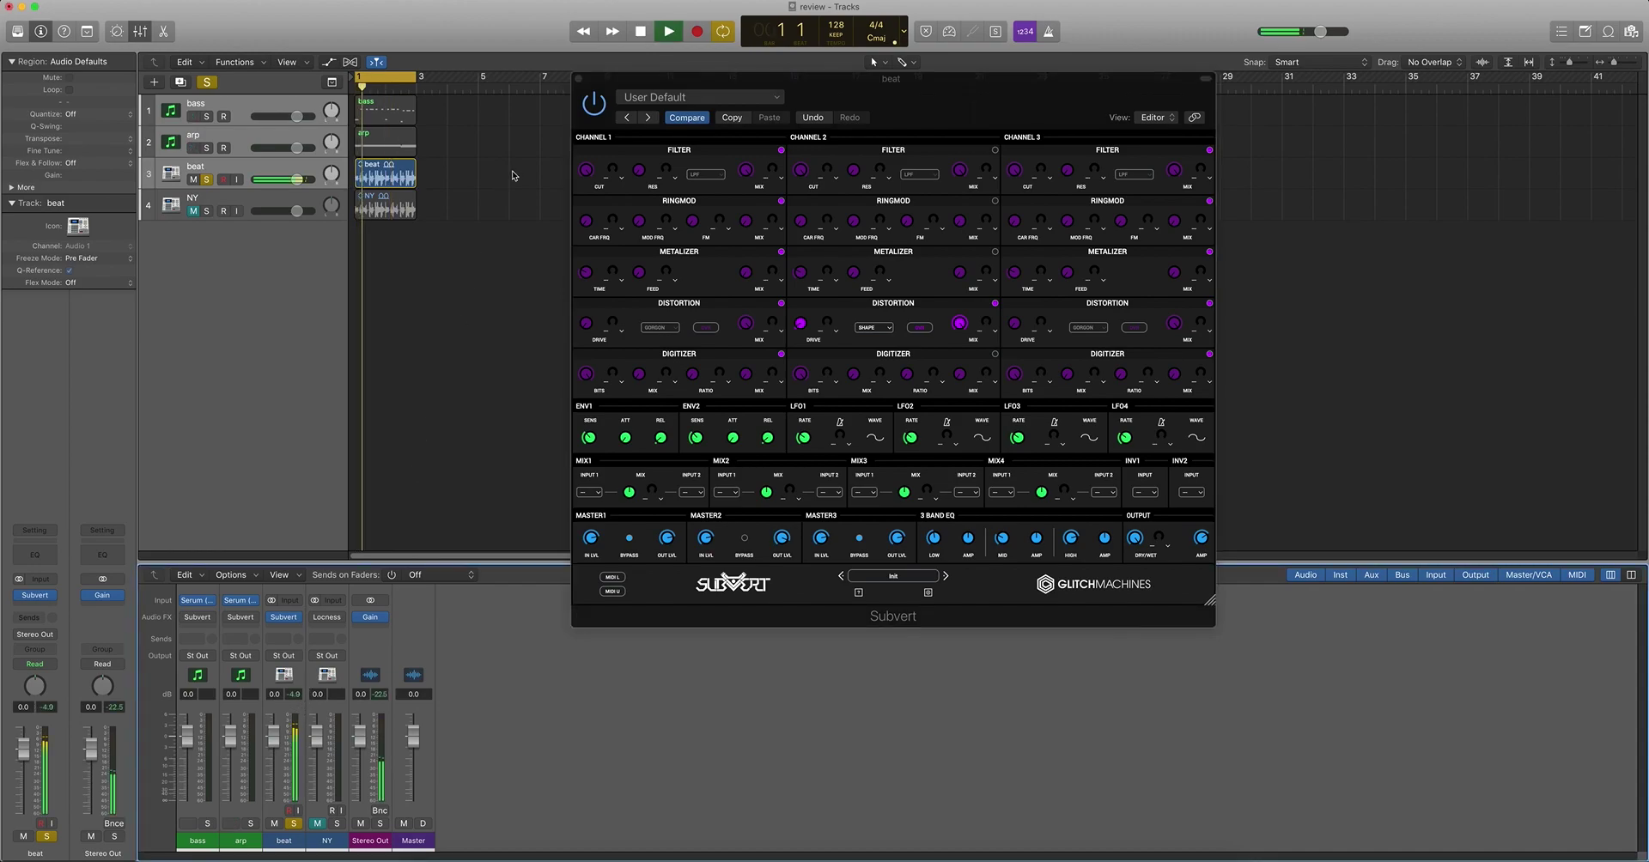
{"action": "left_click", "coordinate": [594, 110]}
{"action": "left_click", "coordinate": [594, 105]}
{"action": "key", "text": "space"}
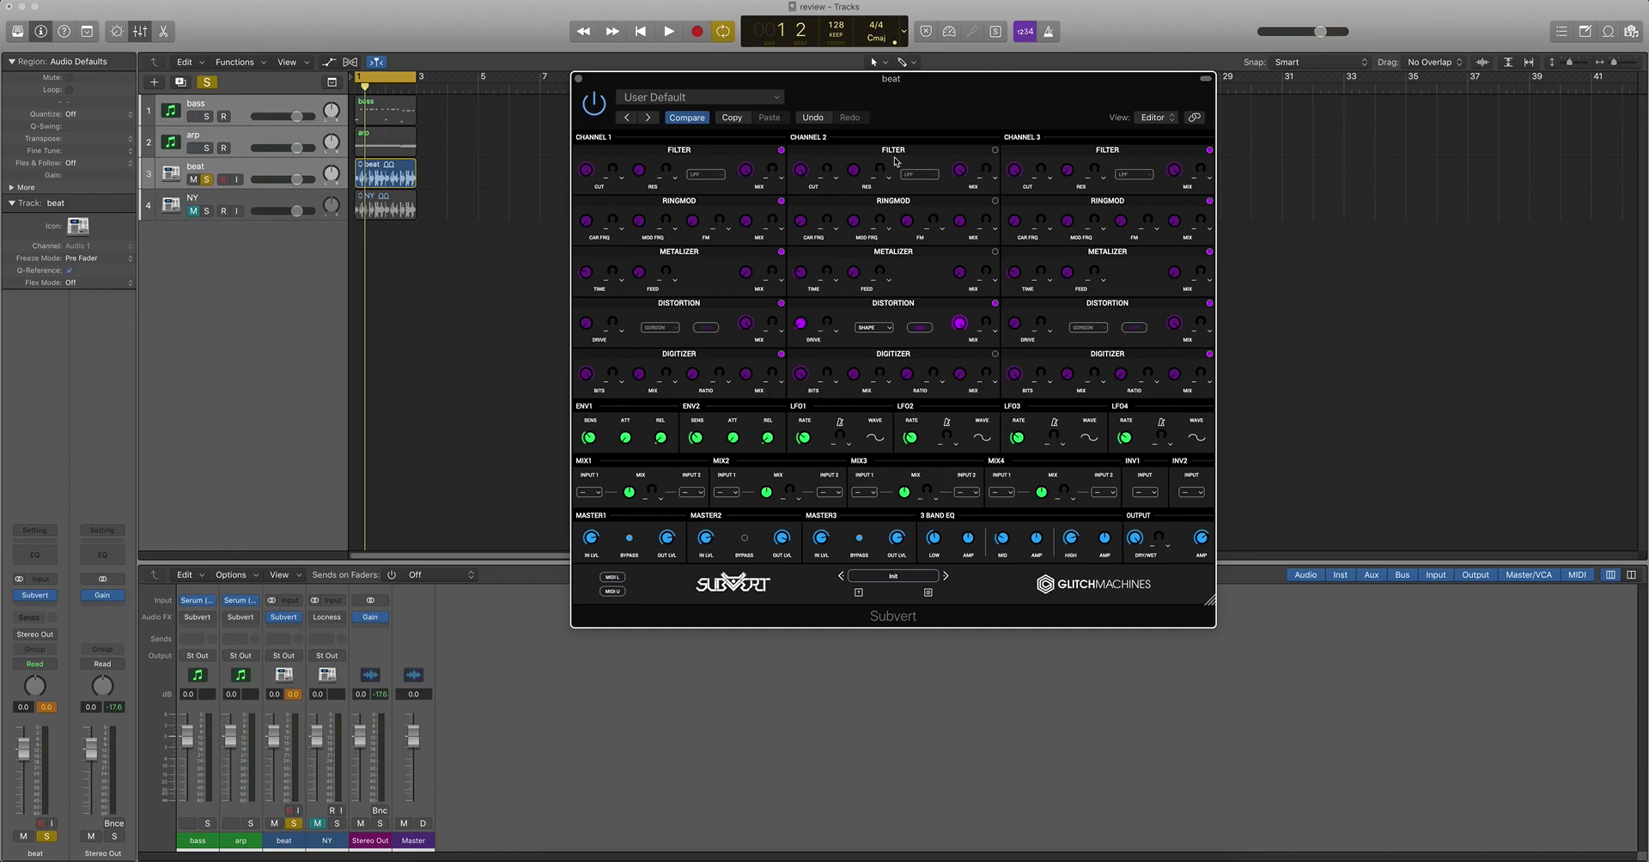
- Enable the channel 2 filter and set its type to LPF
{"action": "left_click", "coordinate": [995, 151]}
{"action": "left_click", "coordinate": [919, 174]}
{"action": "left_click", "coordinate": [928, 161]}
- Audition the channel 2 metalizer with a changed time setting, and switch the module off again
{"action": "left_click", "coordinate": [994, 252]}
{"action": "key", "text": "space"}
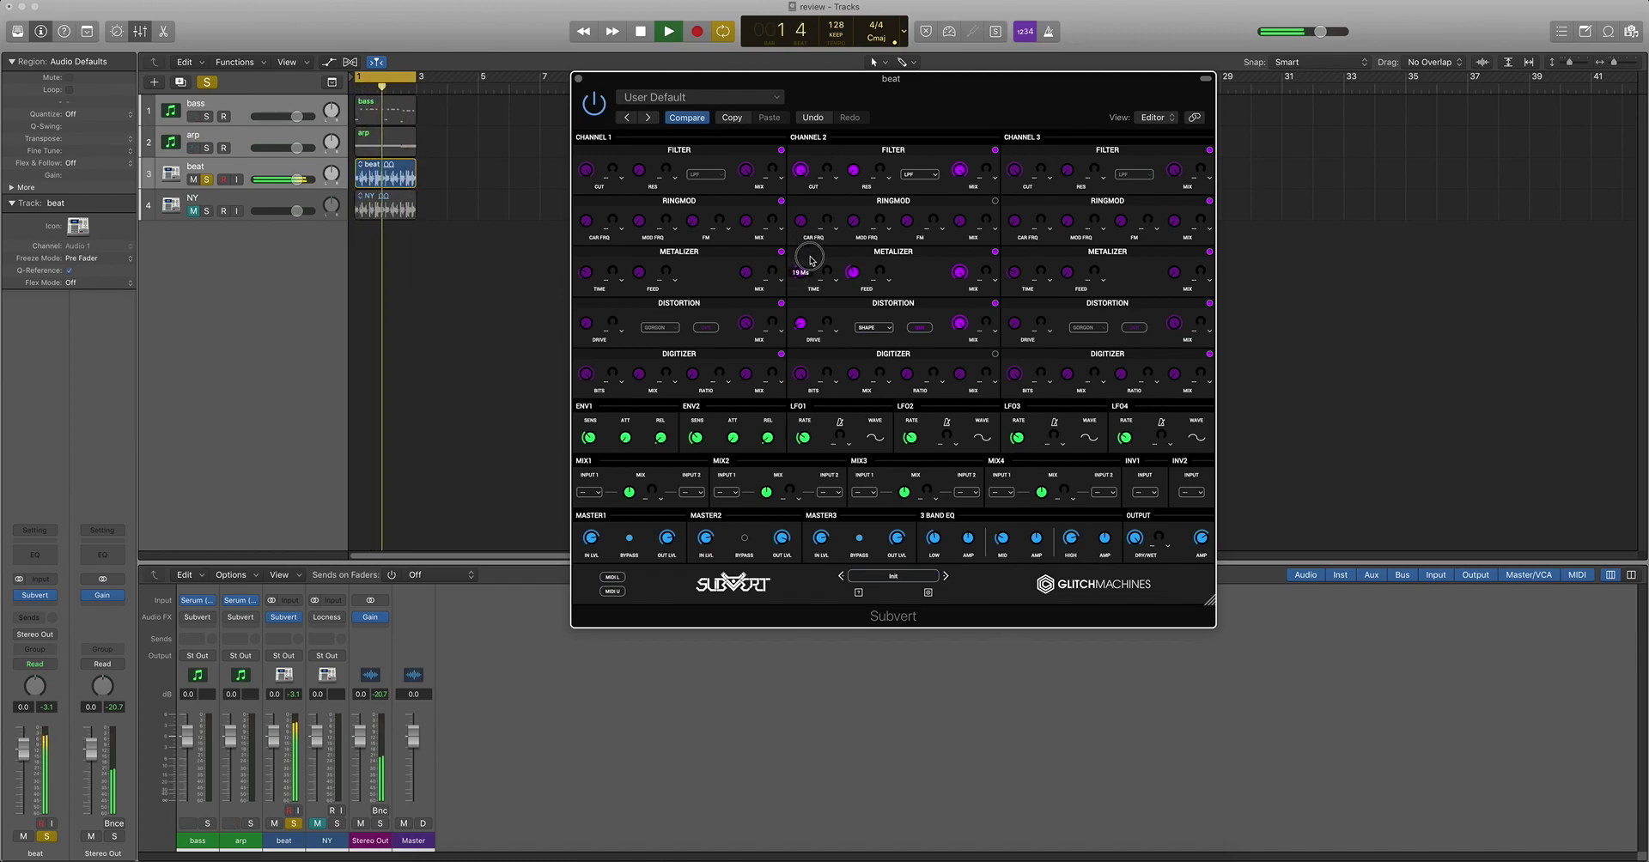
{"action": "key", "text": "space"}
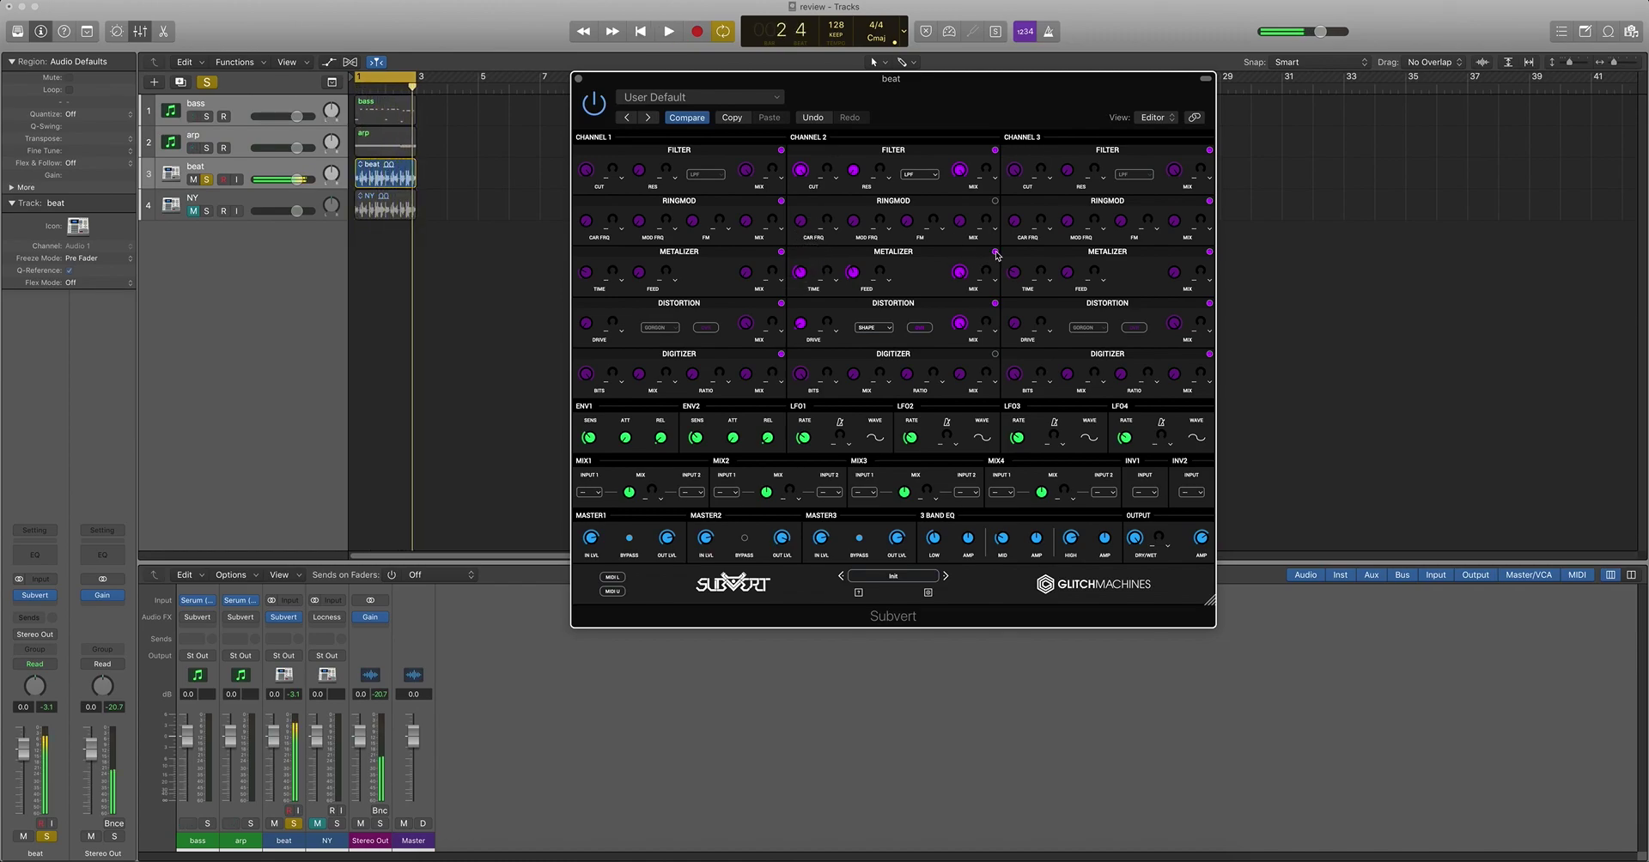
{"action": "left_click", "coordinate": [994, 253]}
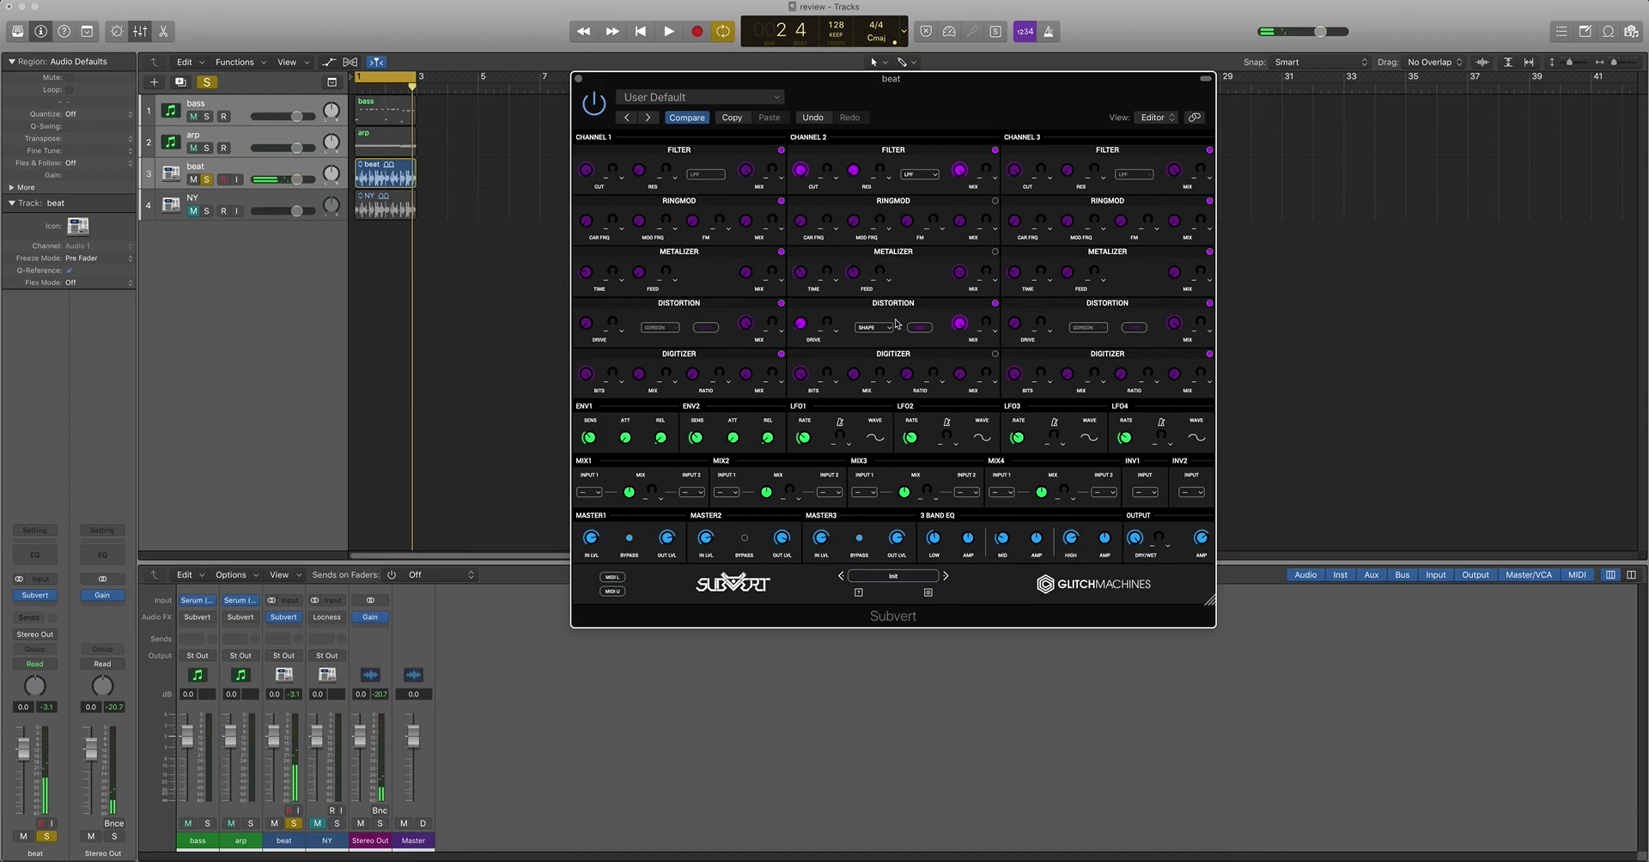
- Audition the channel 2 digitizer with changed bits and ratio settings, and switch the module off again
{"action": "left_click", "coordinate": [994, 354]}
{"action": "key", "text": "space"}
{"action": "mouse_move", "coordinate": [804, 377]}
{"action": "left_mouse_down"}
{"action": "mouse_move", "coordinate": [799, 508]}
{"action": "mouse_move", "coordinate": [818, 377]}
{"action": "left_mouse_up"}
{"action": "key", "text": "space"}
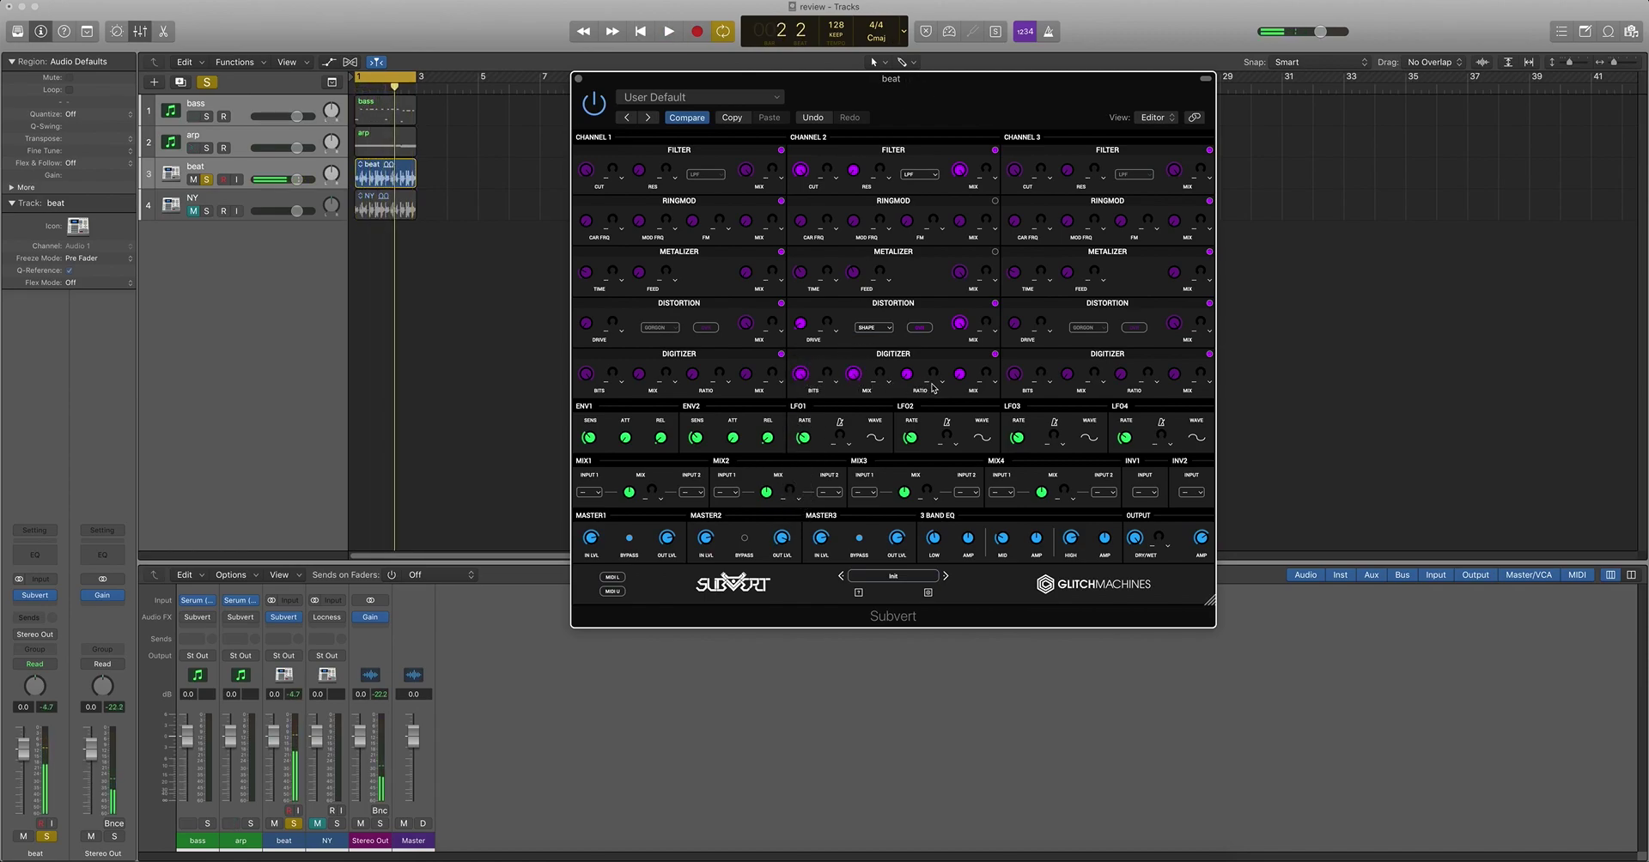
{"action": "mouse_move", "coordinate": [907, 376]}
{"action": "left_mouse_down"}
{"action": "mouse_move", "coordinate": [899, 444]}
{"action": "mouse_move", "coordinate": [936, 220]}
{"action": "mouse_move", "coordinate": [930, 383]}
{"action": "left_mouse_up"}
{"action": "key", "text": "space"}
{"action": "left_click", "coordinate": [995, 354]}
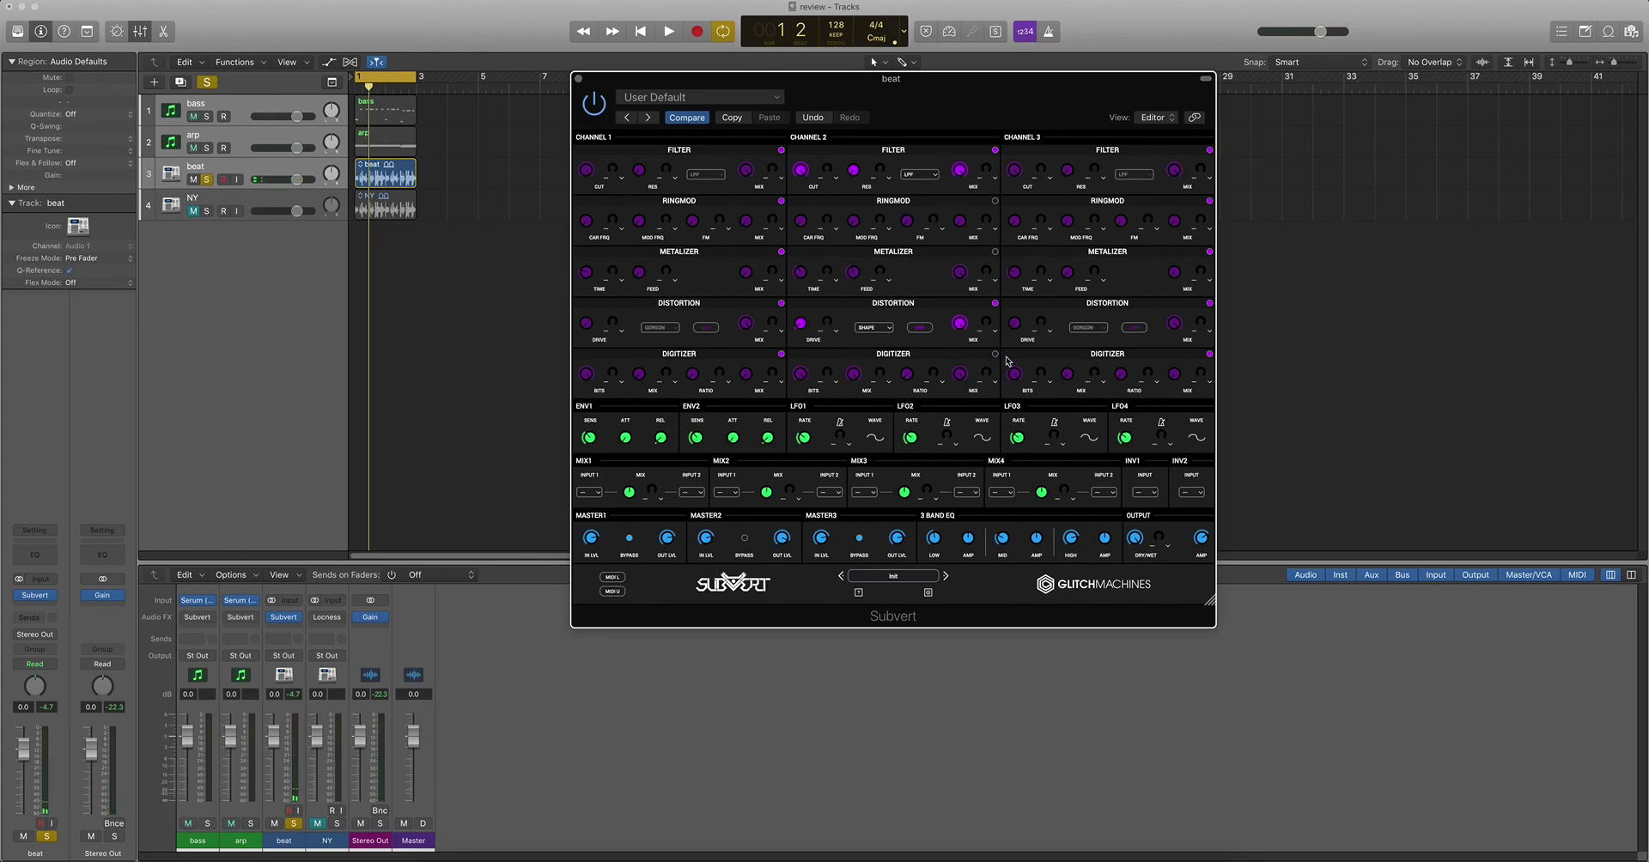
- Choose another channel 2 filter type, lower its cutoff and raise the distortion drive during playback
{"action": "left_click", "coordinate": [930, 177]}
{"action": "left_click", "coordinate": [921, 196]}
{"action": "left_click_drag", "start_coordinate": [804, 173], "coordinate": [796, 258]}
{"action": "key", "text": "space"}
{"action": "left_click_drag", "start_coordinate": [802, 326], "coordinate": [827, 211]}
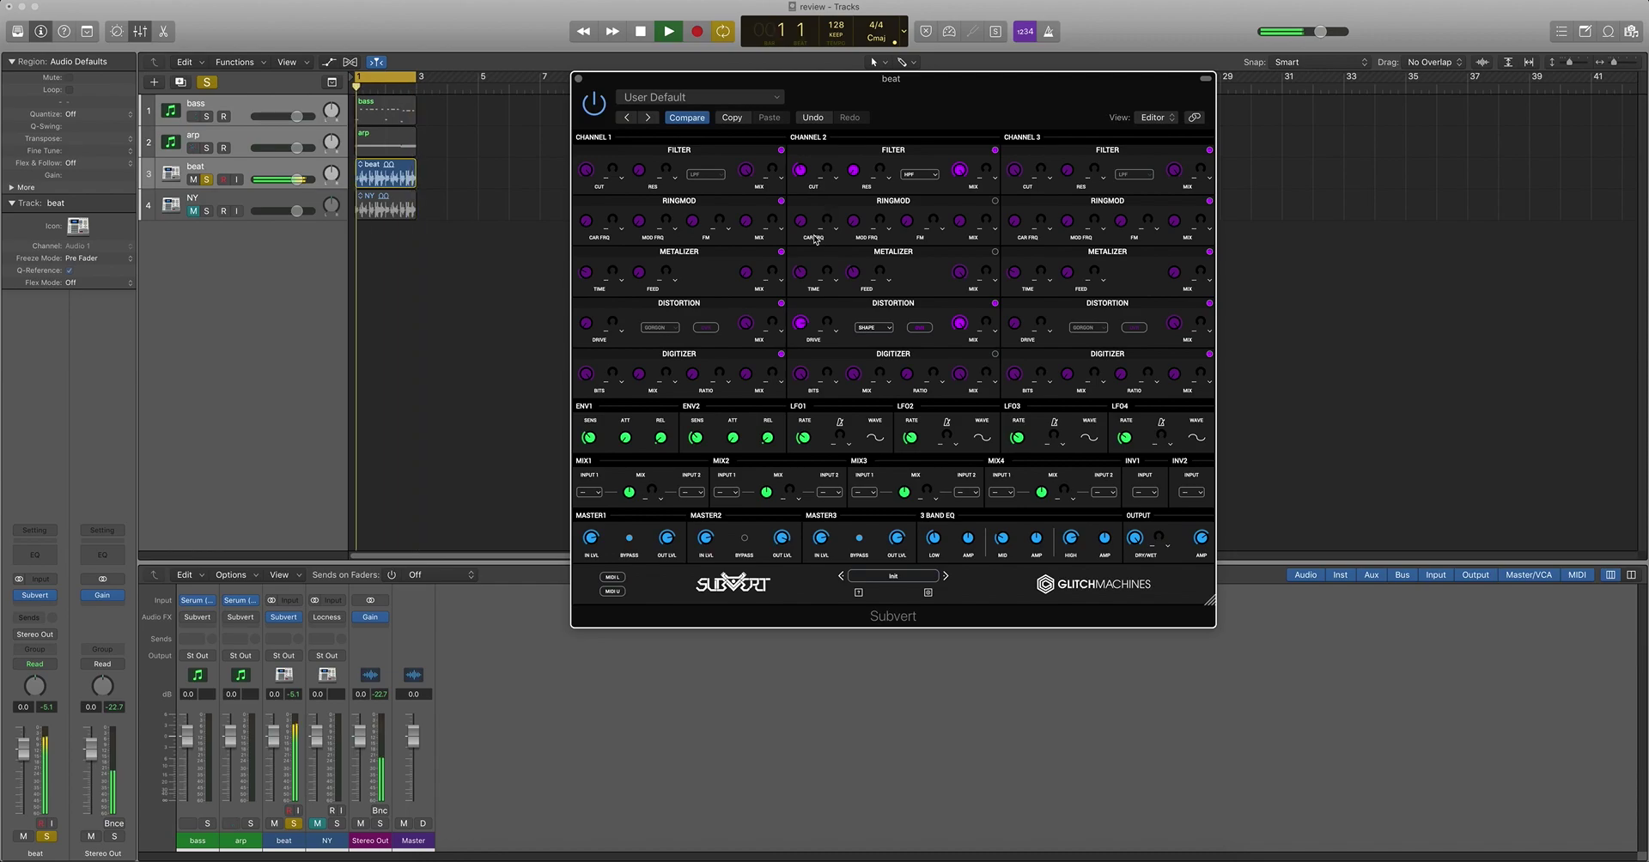
- Reduce the output dry/wet mix and audition the blended beat
{"action": "key", "text": "space"}
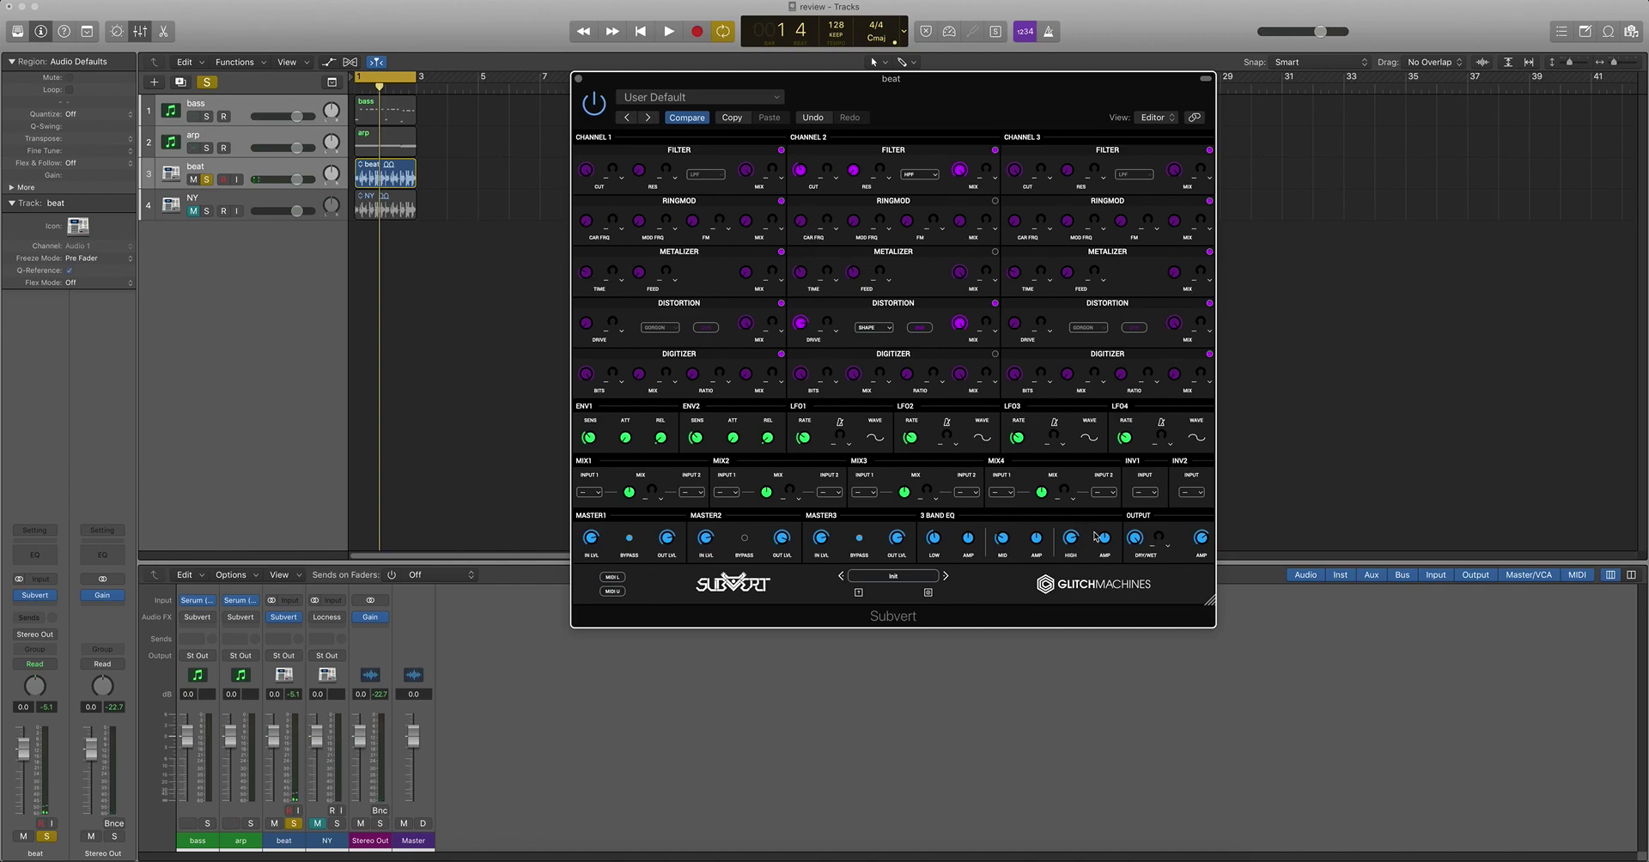
{"action": "key", "text": "space"}
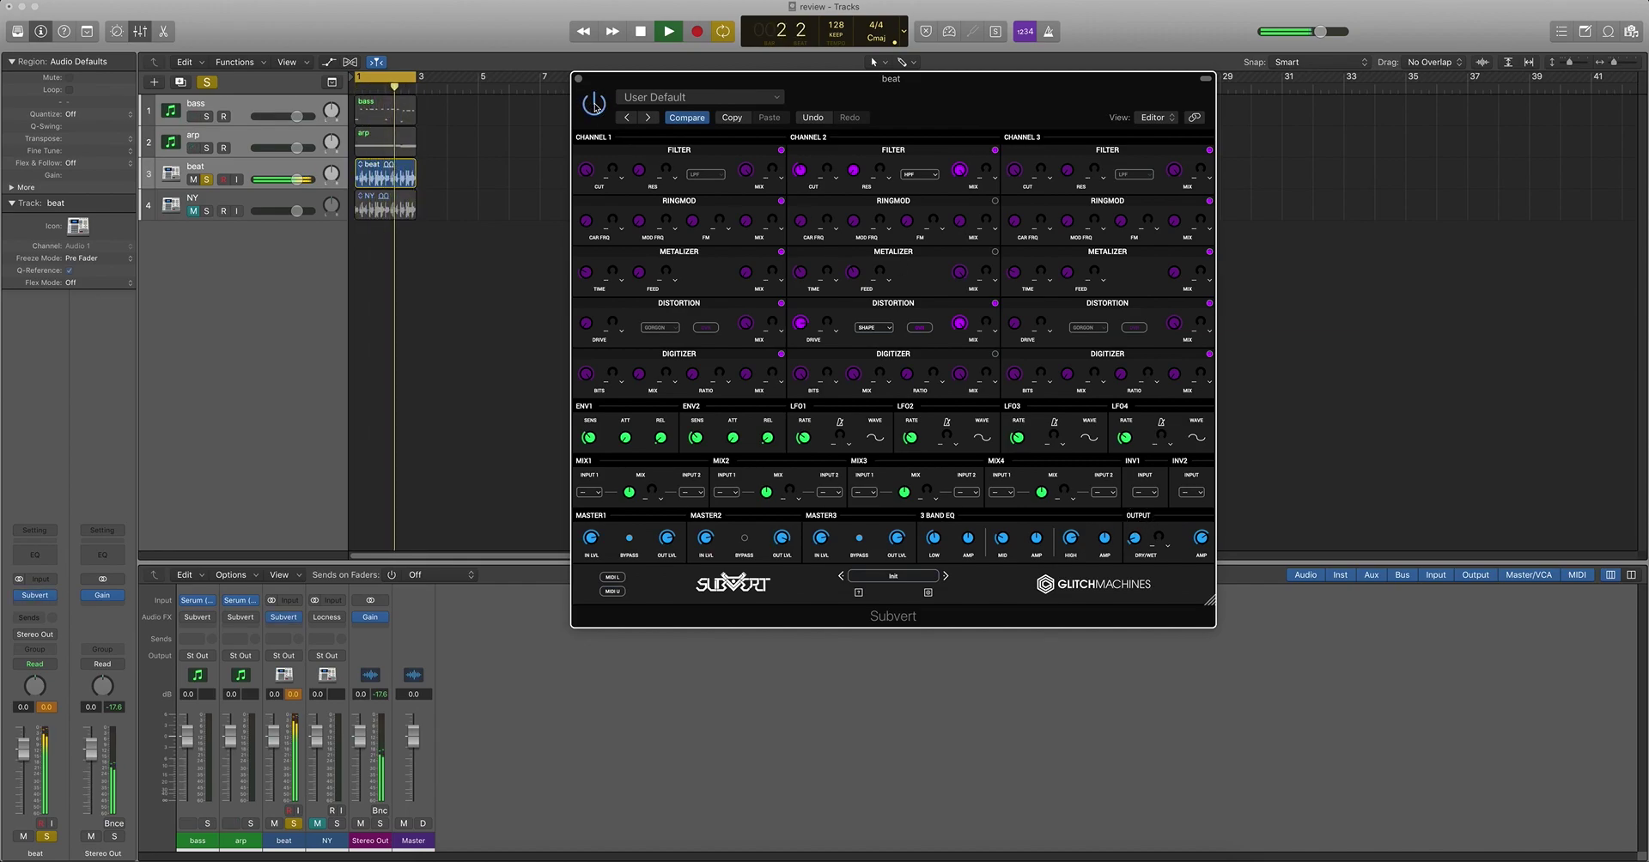
{"action": "key", "text": "space"}
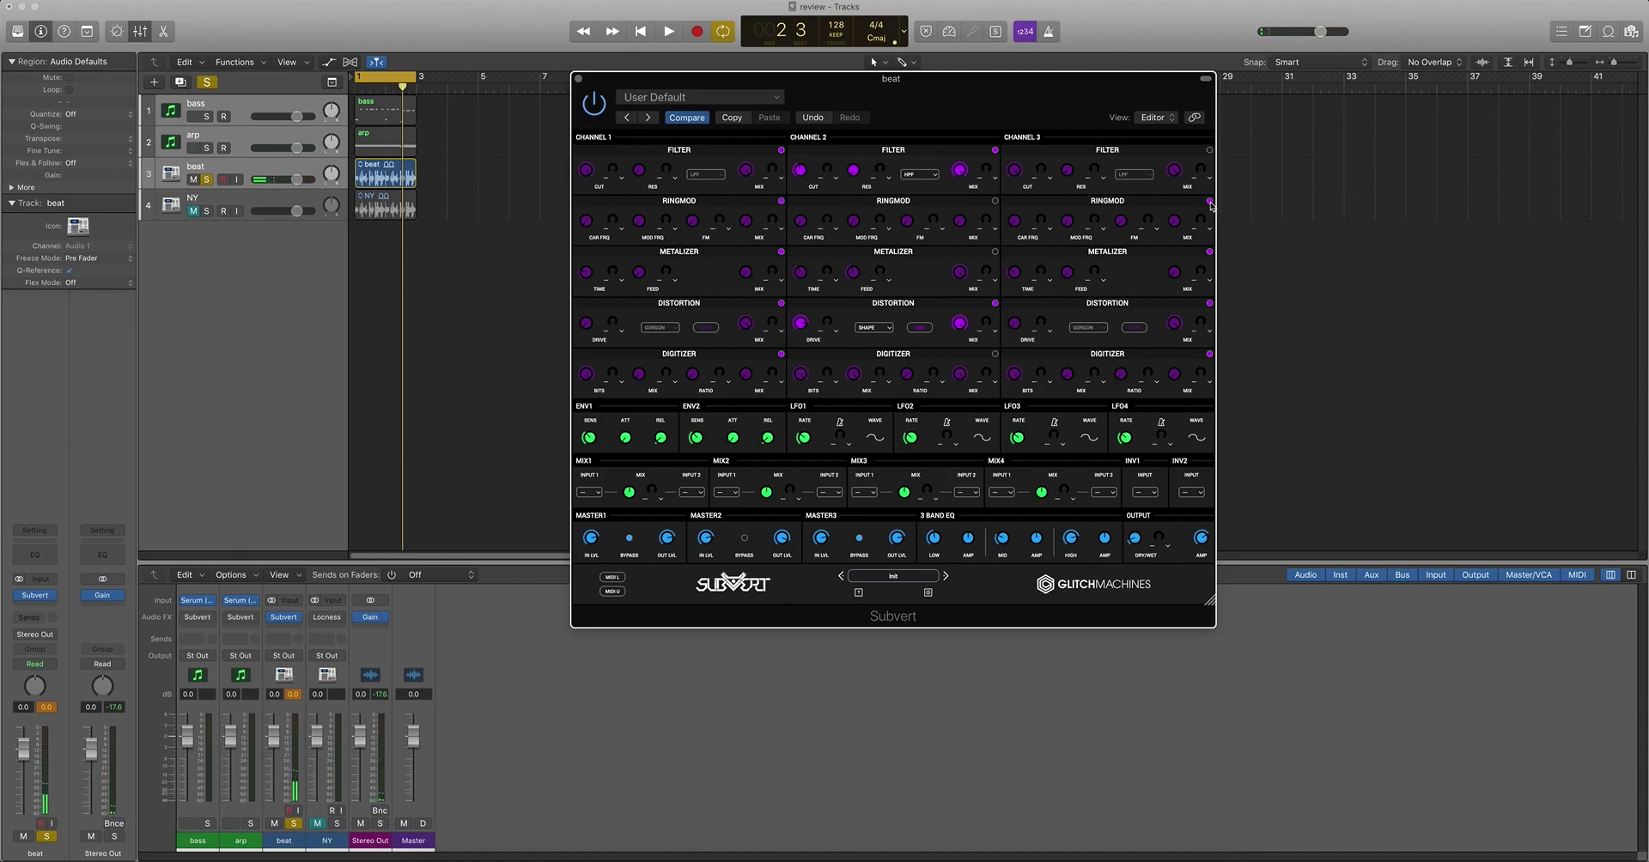
- Activate channel 3 with only its distortion module on, set the type to Shape and adjust the drive
{"action": "left_click", "coordinate": [1210, 252]}
{"action": "left_click", "coordinate": [860, 540]}
{"action": "left_click", "coordinate": [1088, 329]}
{"action": "left_click", "coordinate": [1087, 352]}
{"action": "left_click_drag", "start_coordinate": [1017, 322], "coordinate": [1024, 305]}
- Bypass channel 2 and adjust the channel 3 distortion drive while the beat plays
{"action": "left_click", "coordinate": [742, 539]}
{"action": "key", "text": "space"}
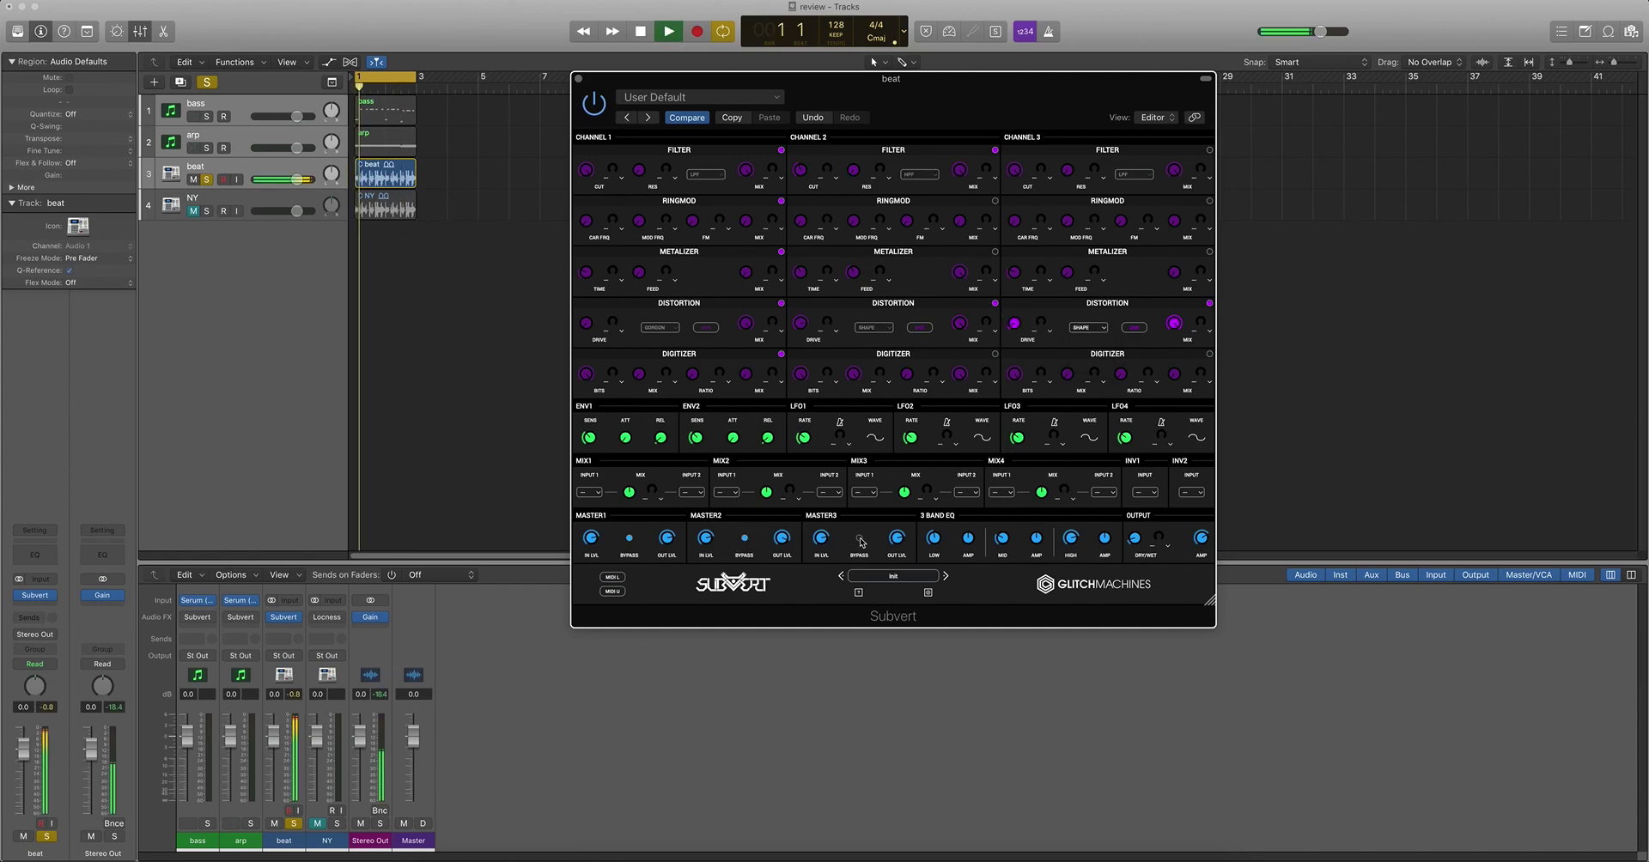
{"action": "mouse_move", "coordinate": [1017, 322]}
{"action": "left_mouse_down"}
{"action": "mouse_move", "coordinate": [1031, 260]}
{"action": "mouse_move", "coordinate": [1030, 315]}
{"action": "left_mouse_up"}
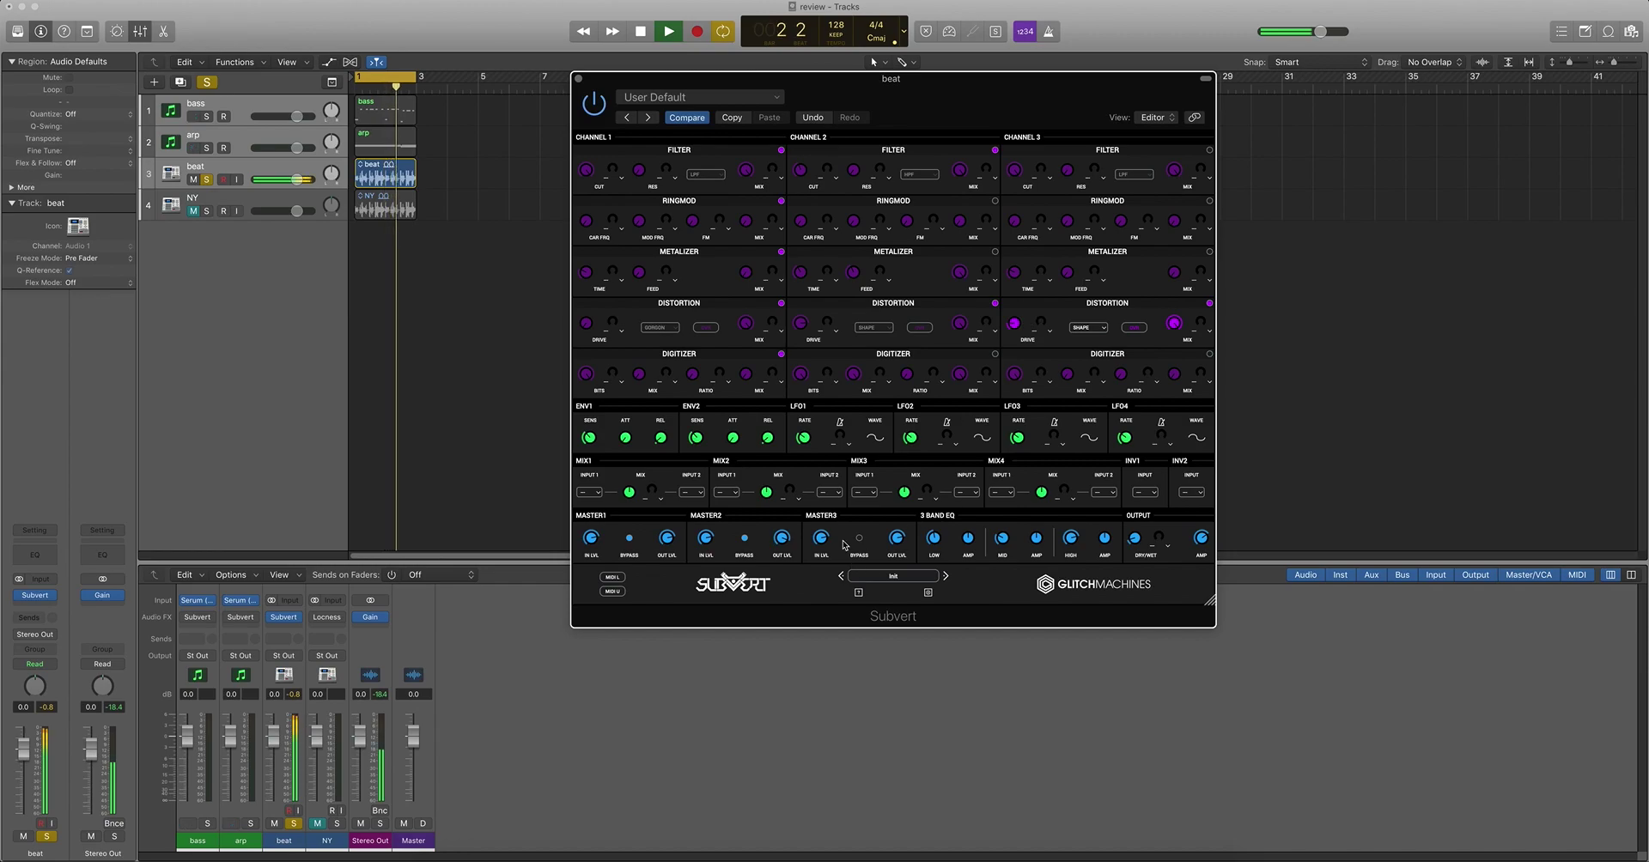
- Reactivate channel 2, adjust the output dry/wet mix and compare the beat with Subvert bypassed
{"action": "left_click", "coordinate": [744, 538]}
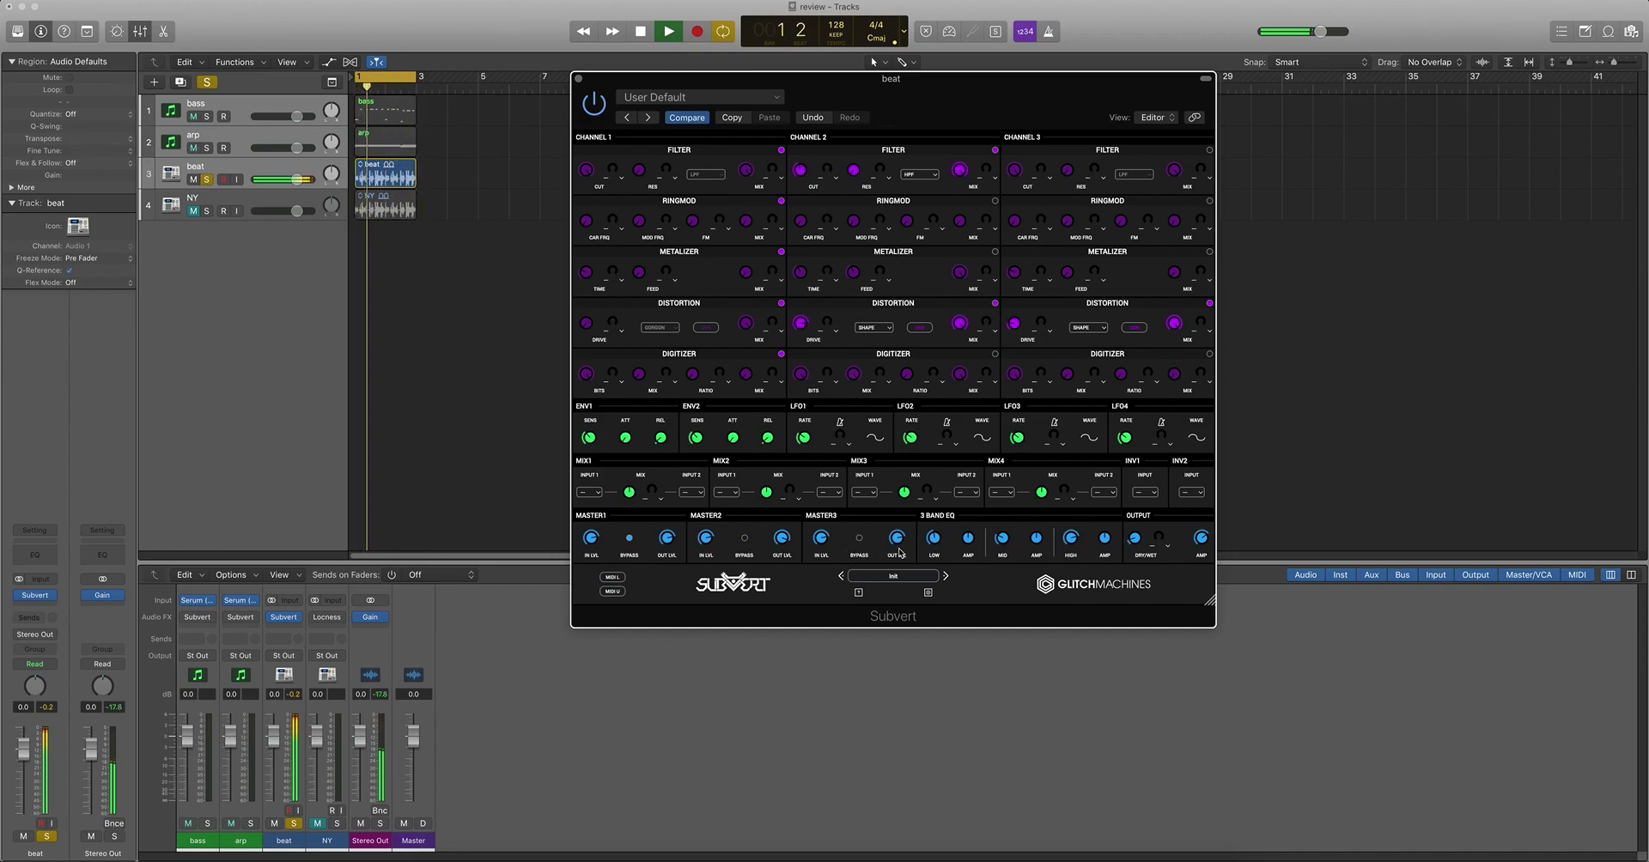
{"action": "left_click_drag", "start_coordinate": [1136, 540], "coordinate": [1140, 541]}
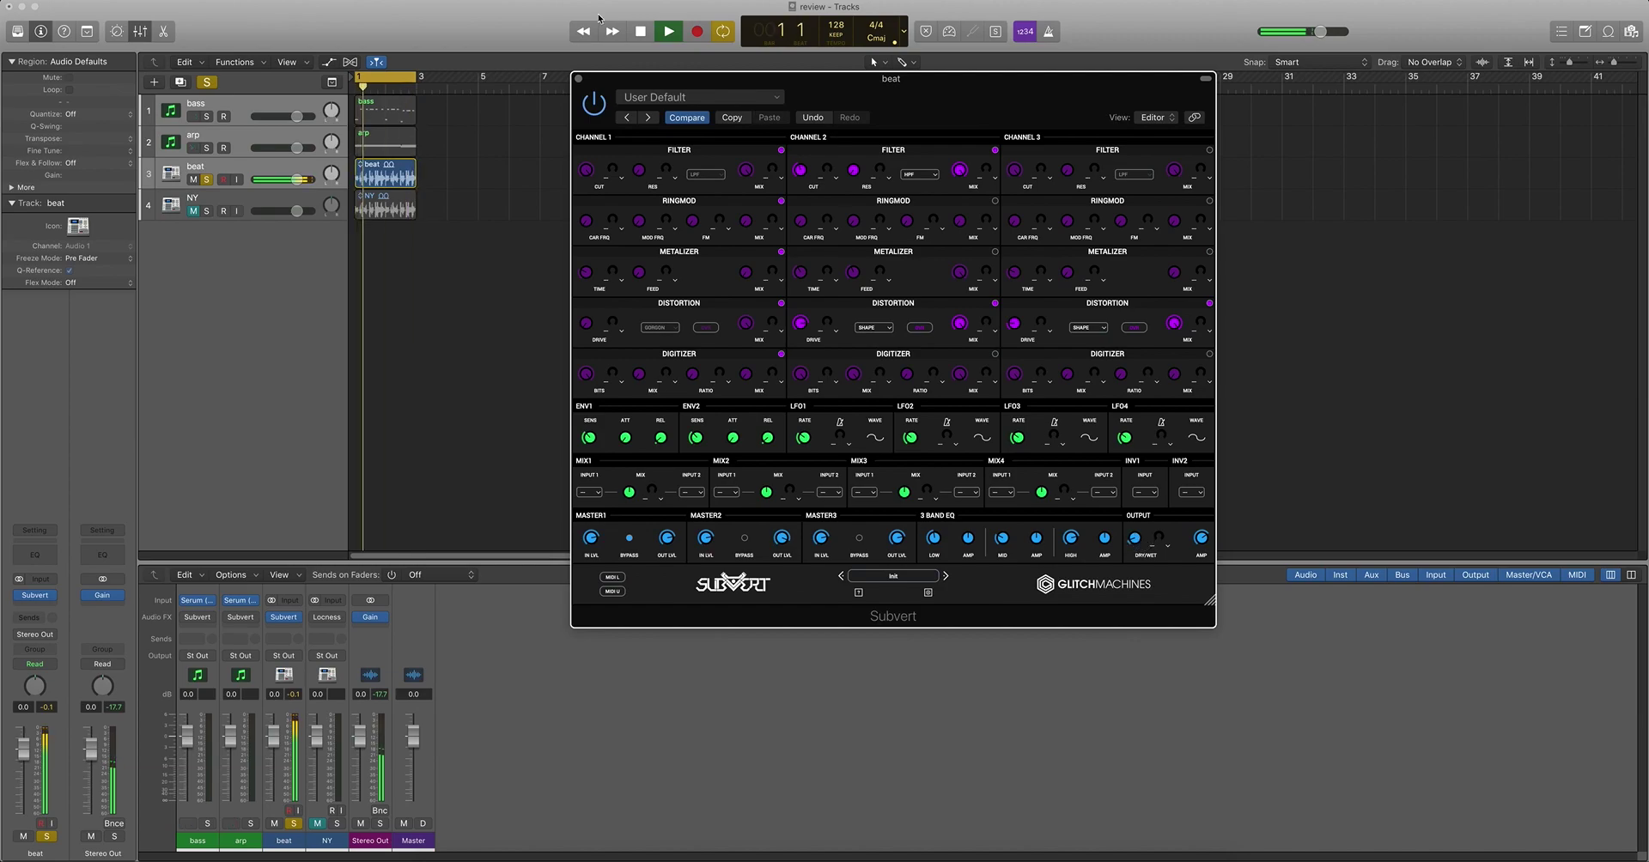
{"action": "left_click", "coordinate": [599, 102]}
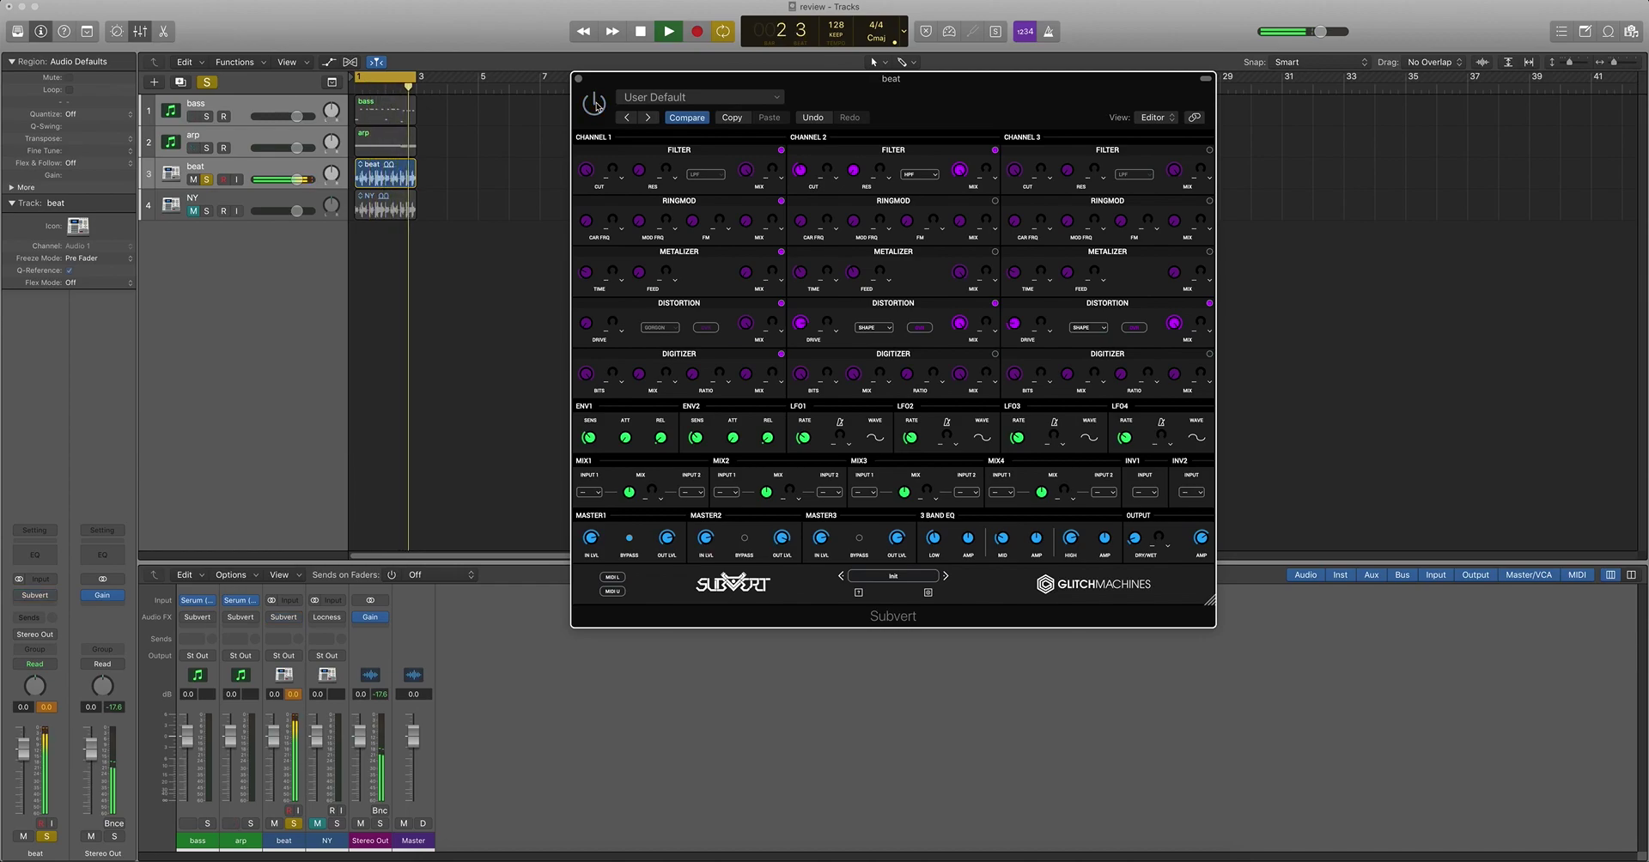
{"action": "key", "text": "space"}
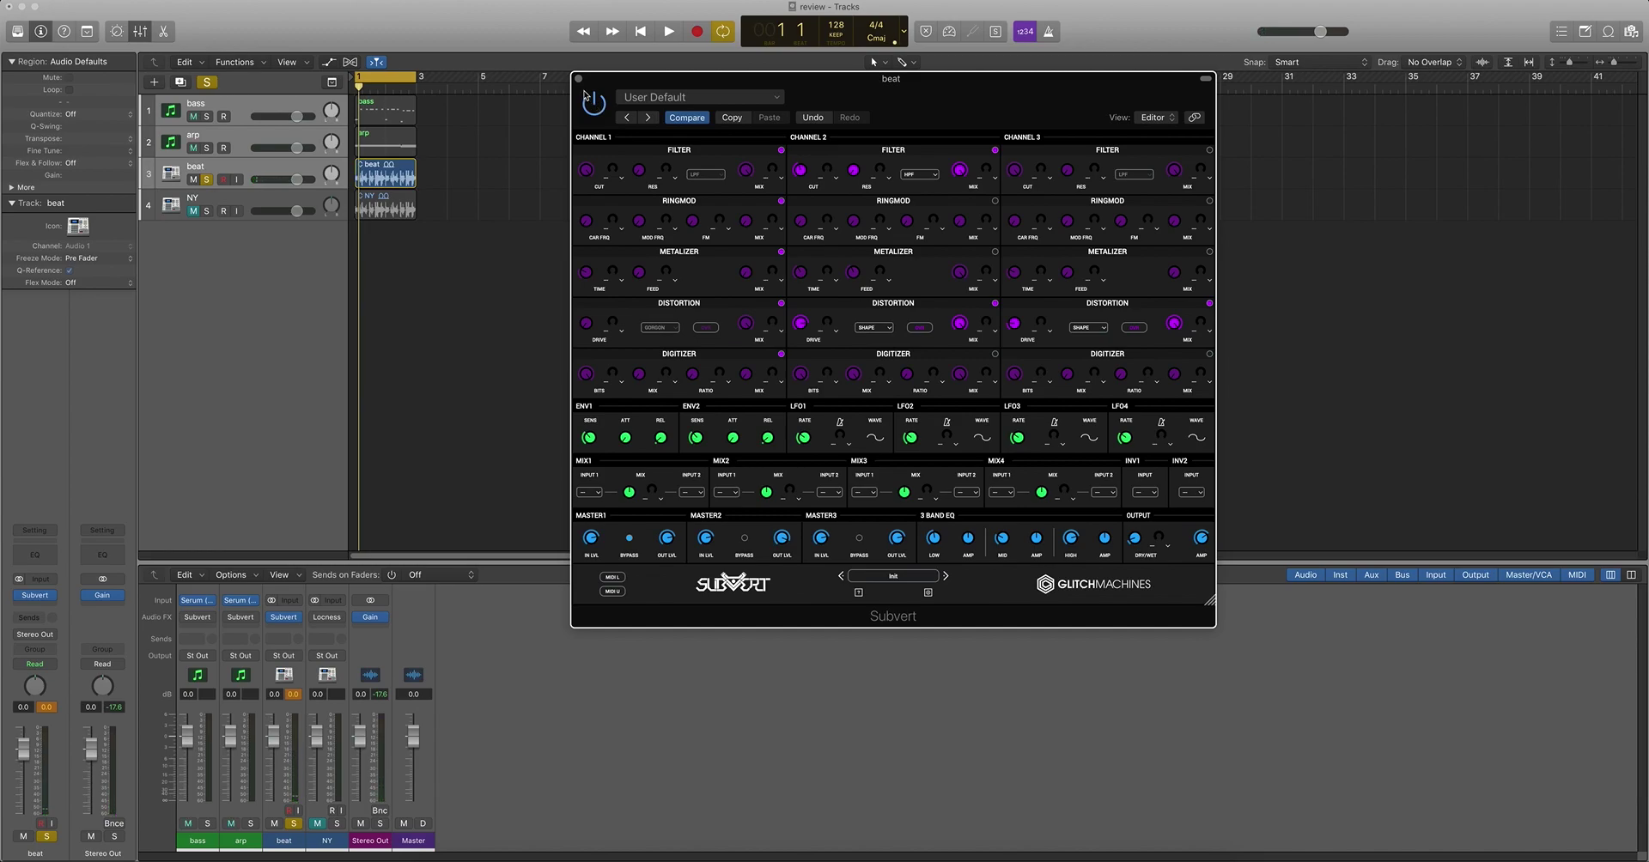
- Solo the arp track instead of the beat, enable its Subvert and audition the channel 2 distortion drive
{"action": "left_click", "coordinate": [578, 79]}
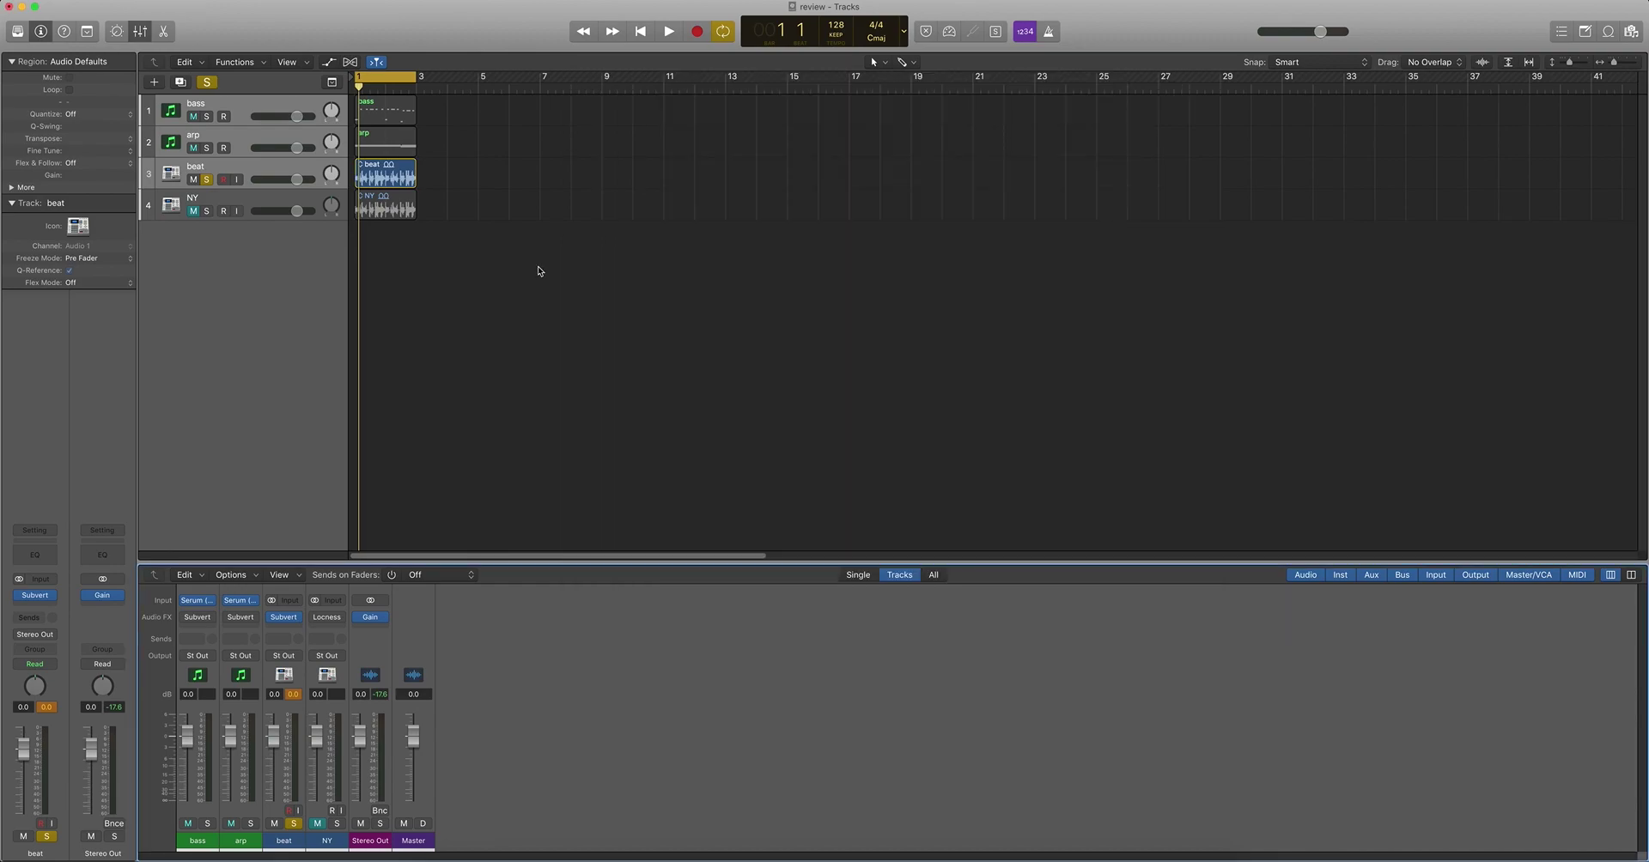
{"action": "left_click", "coordinate": [254, 823]}
{"action": "left_click", "coordinate": [294, 824]}
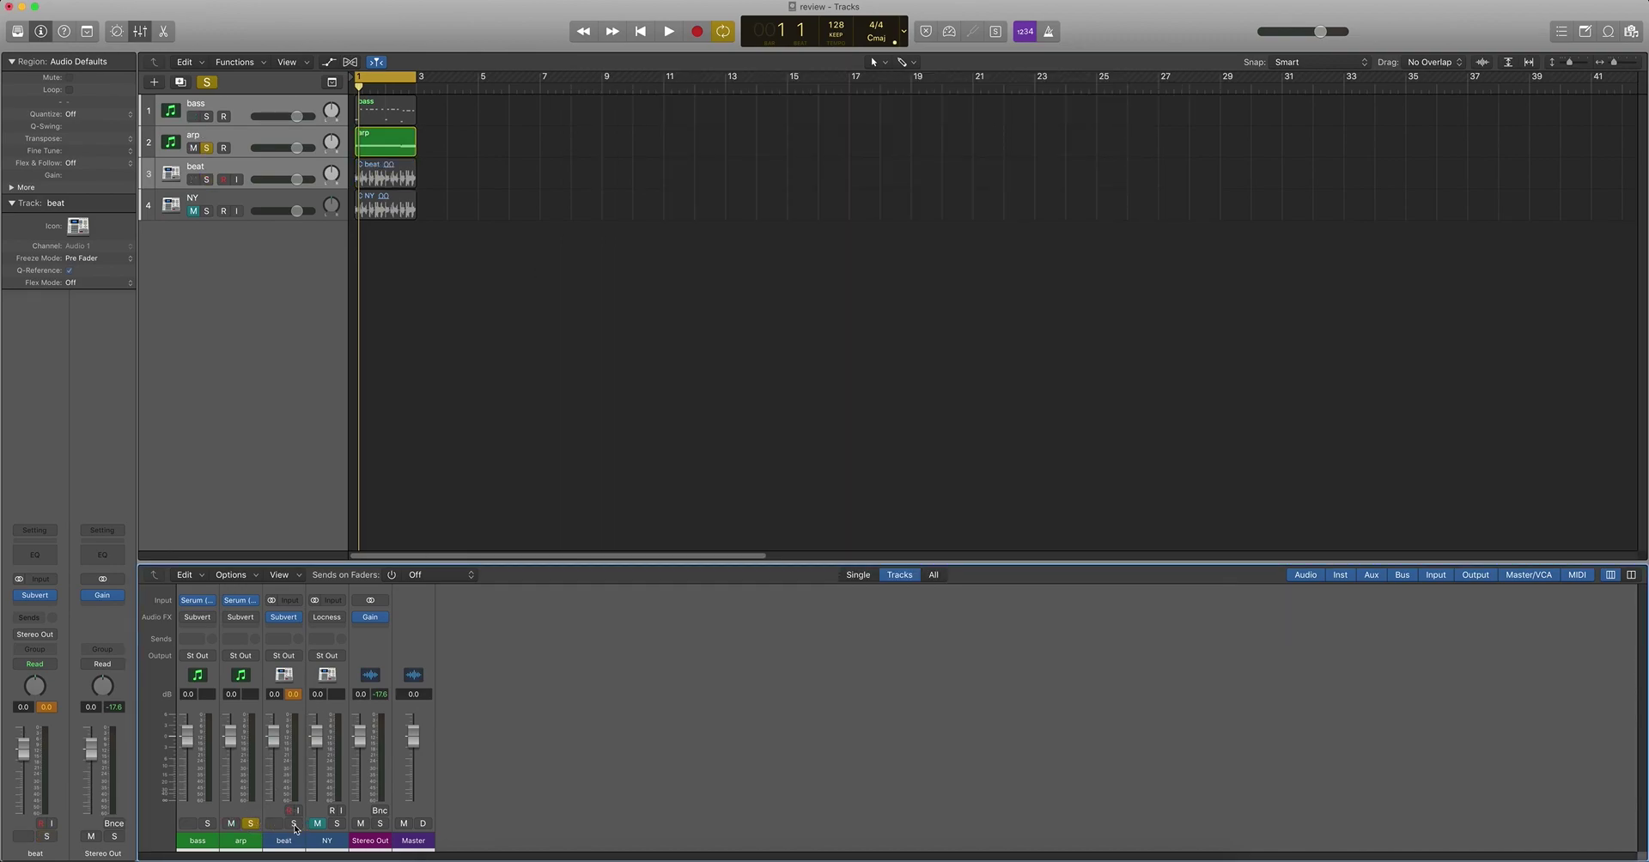
{"action": "left_click", "coordinate": [238, 621]}
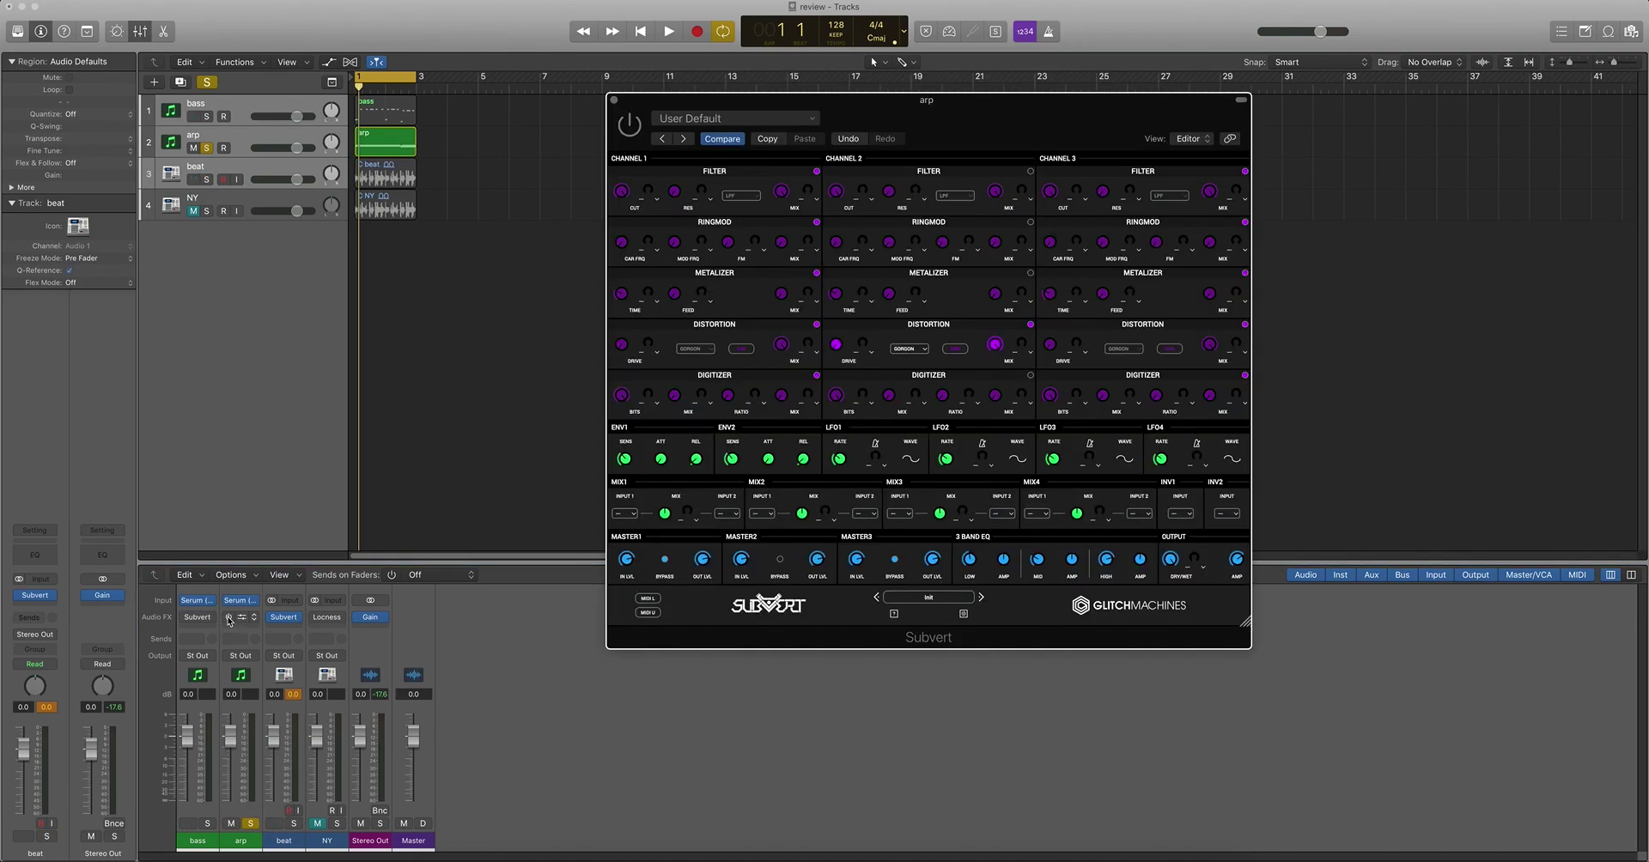
{"action": "left_click_drag", "start_coordinate": [968, 131], "coordinate": [862, 146]}
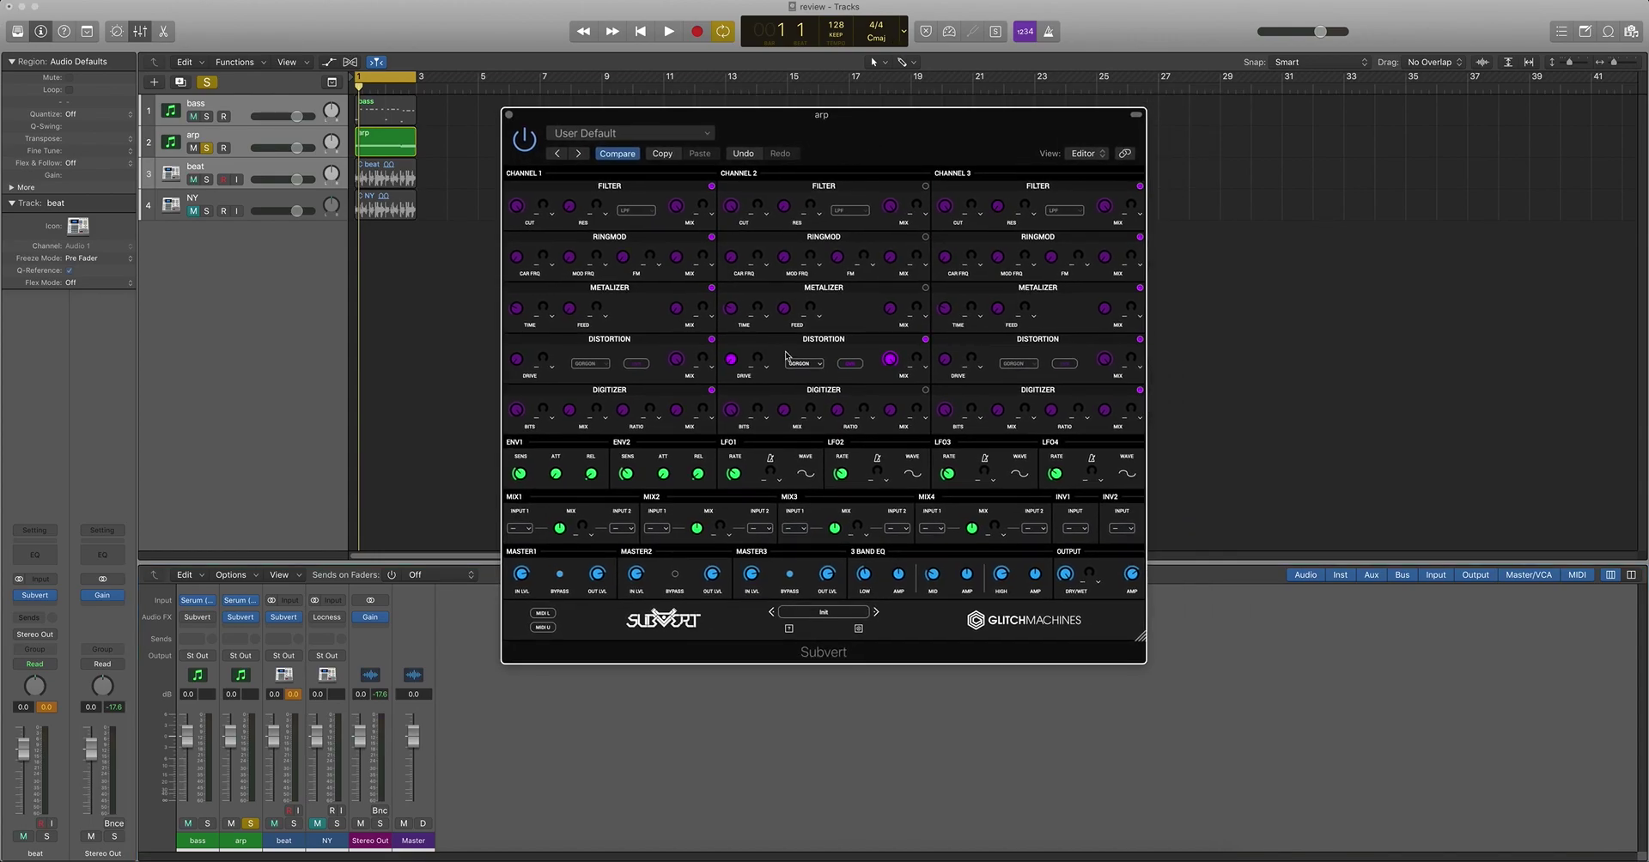
{"action": "key", "text": "space"}
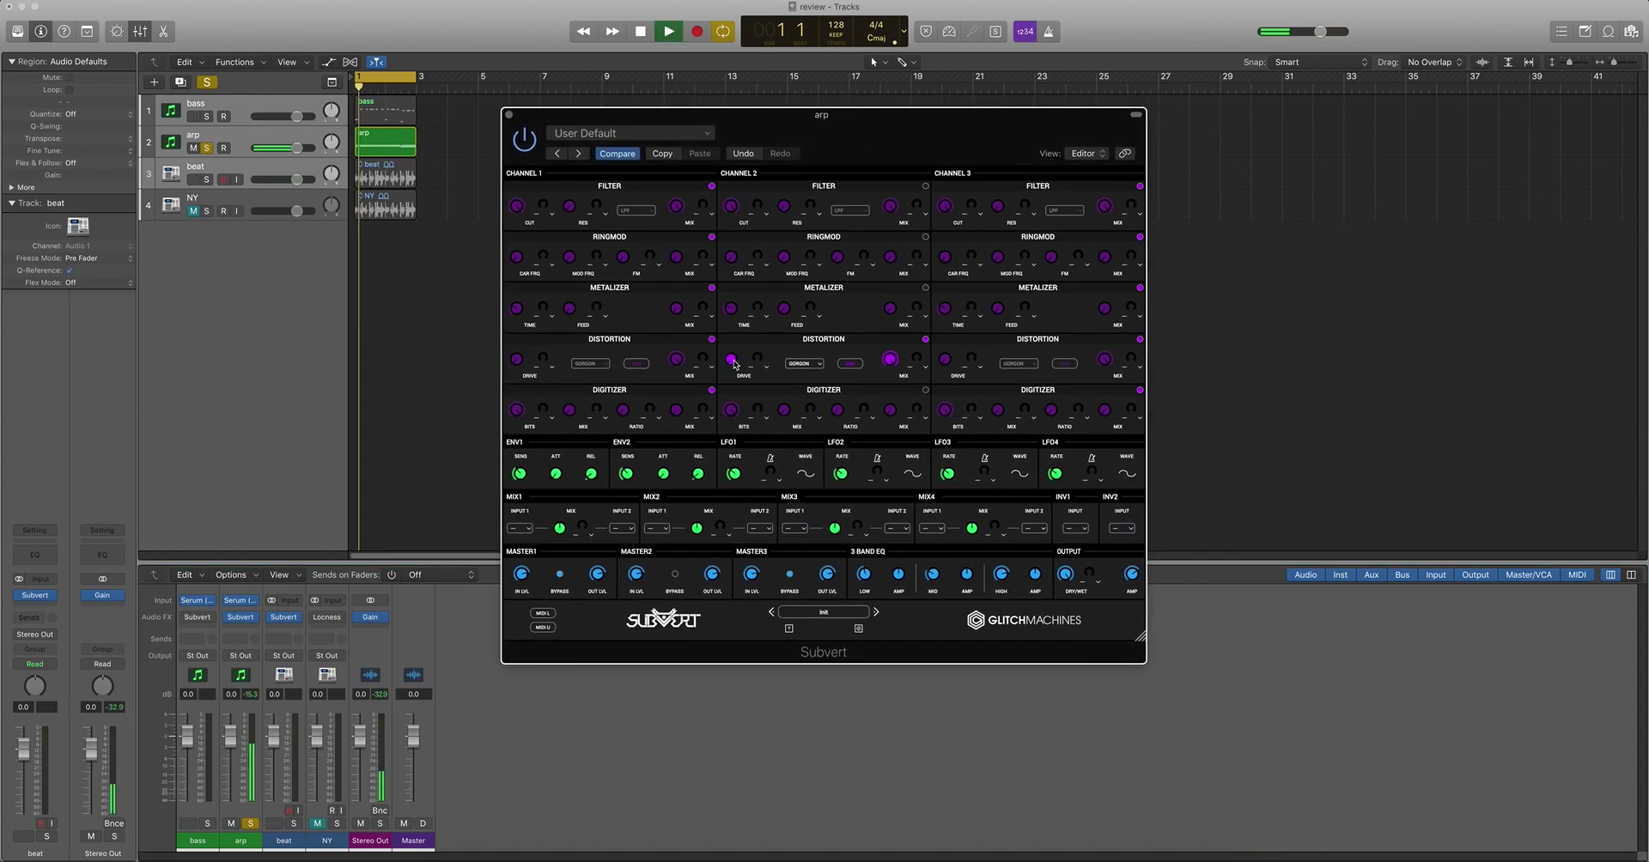
{"action": "key", "text": "space"}
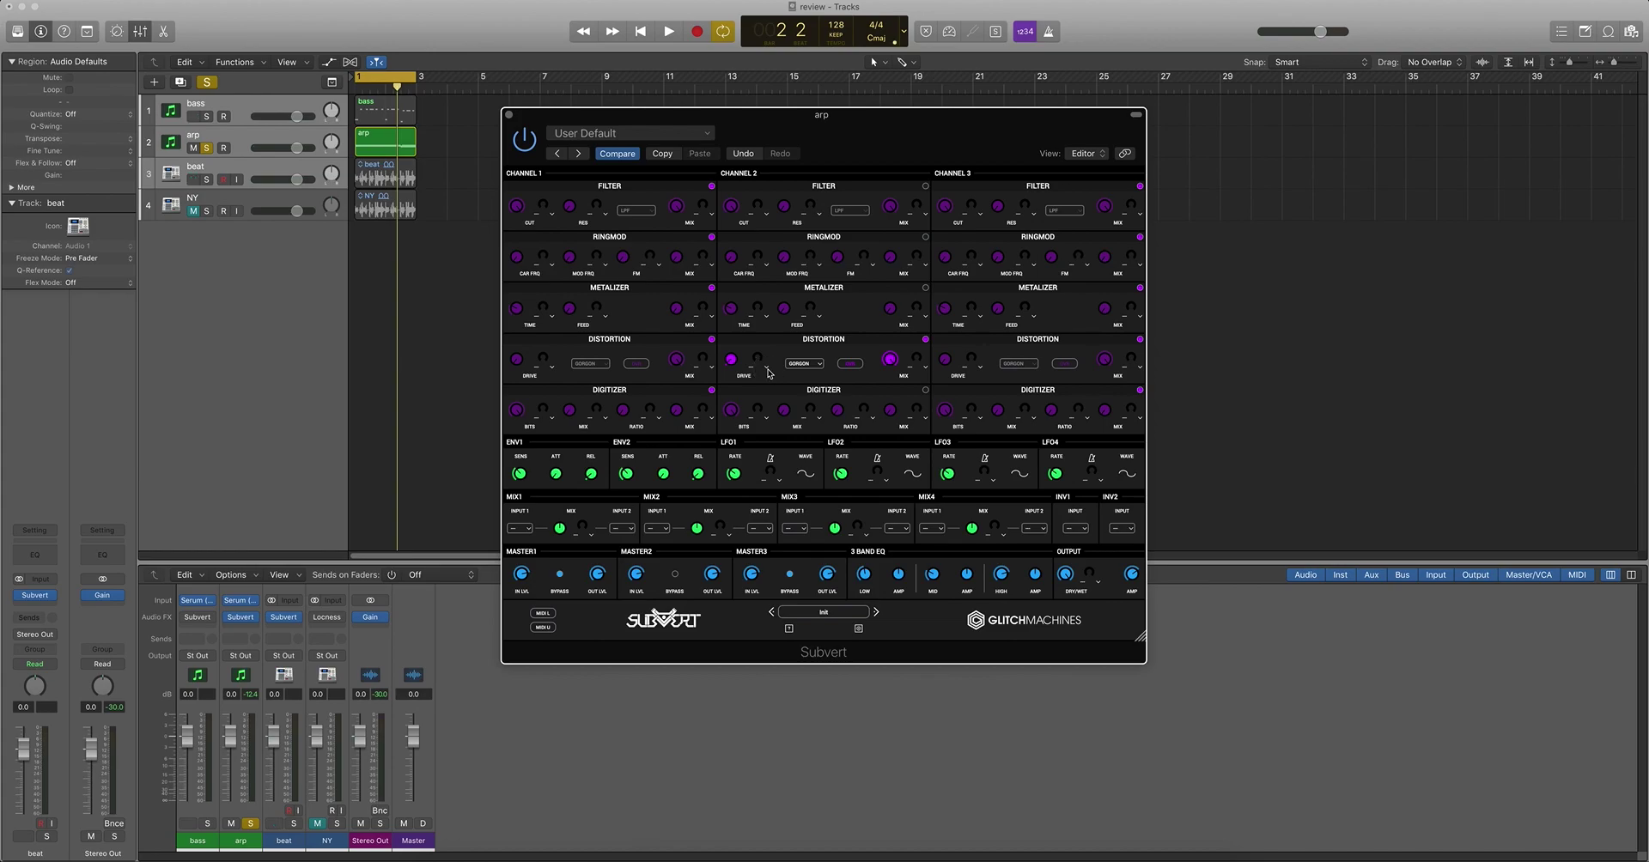
- Modulate the arp's channel 2 distortion drive with LFO1, adjust the modulation depth and LFO1 rate, and compare with the bypassed sound
{"action": "left_click", "coordinate": [770, 371]}
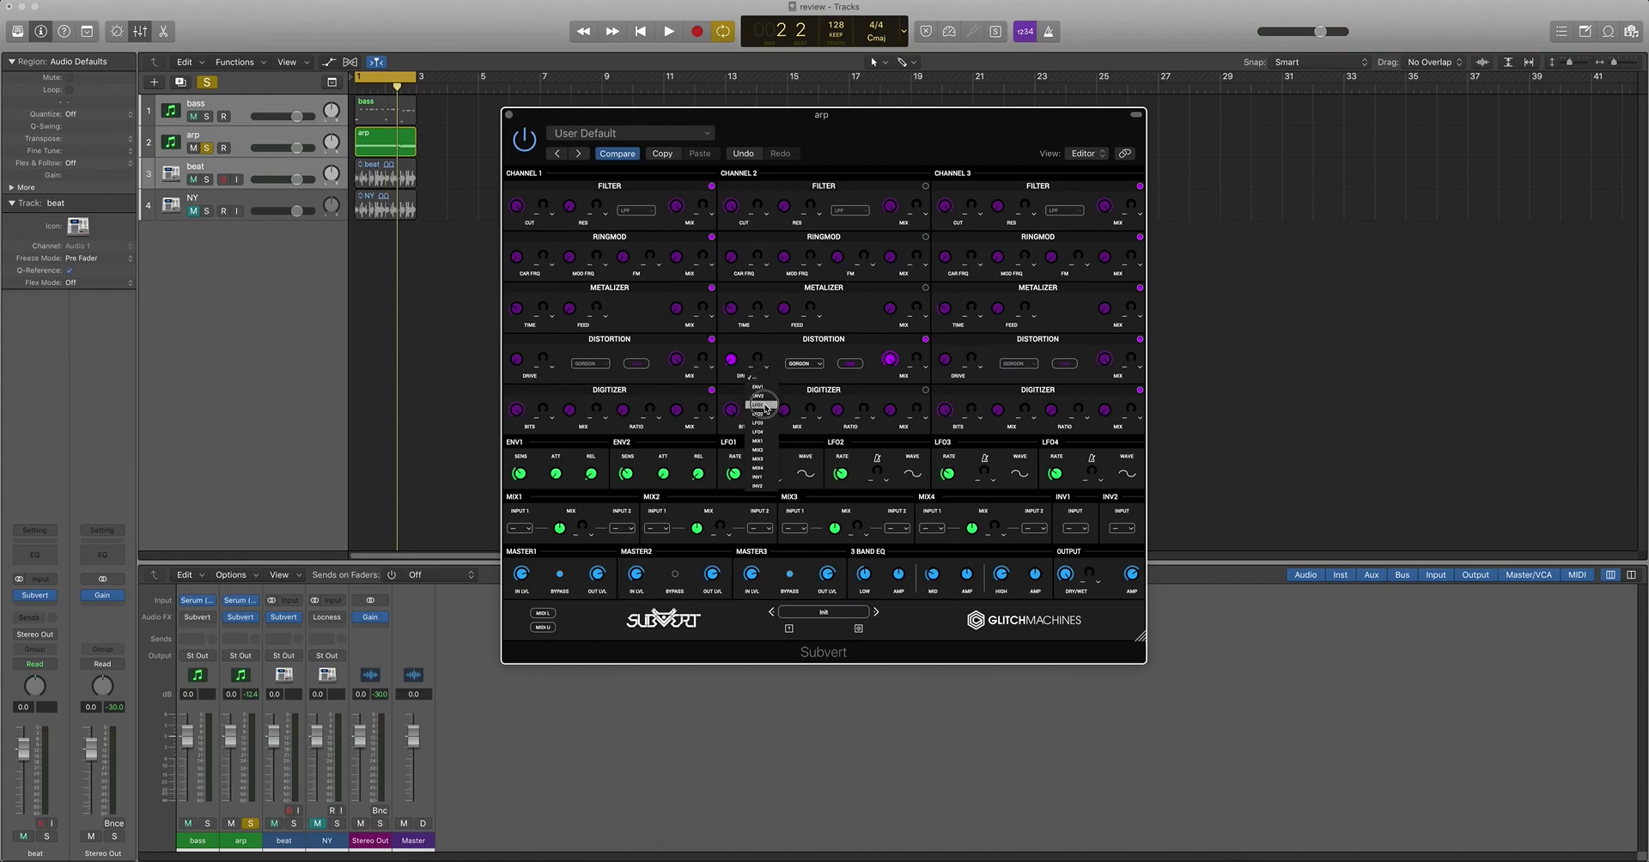
{"action": "left_click", "coordinate": [757, 443]}
{"action": "left_click_drag", "start_coordinate": [759, 356], "coordinate": [791, 311]}
{"action": "key", "text": "space"}
{"action": "left_click_drag", "start_coordinate": [734, 474], "coordinate": [749, 443]}
{"action": "left_click_drag", "start_coordinate": [756, 364], "coordinate": [761, 374]}
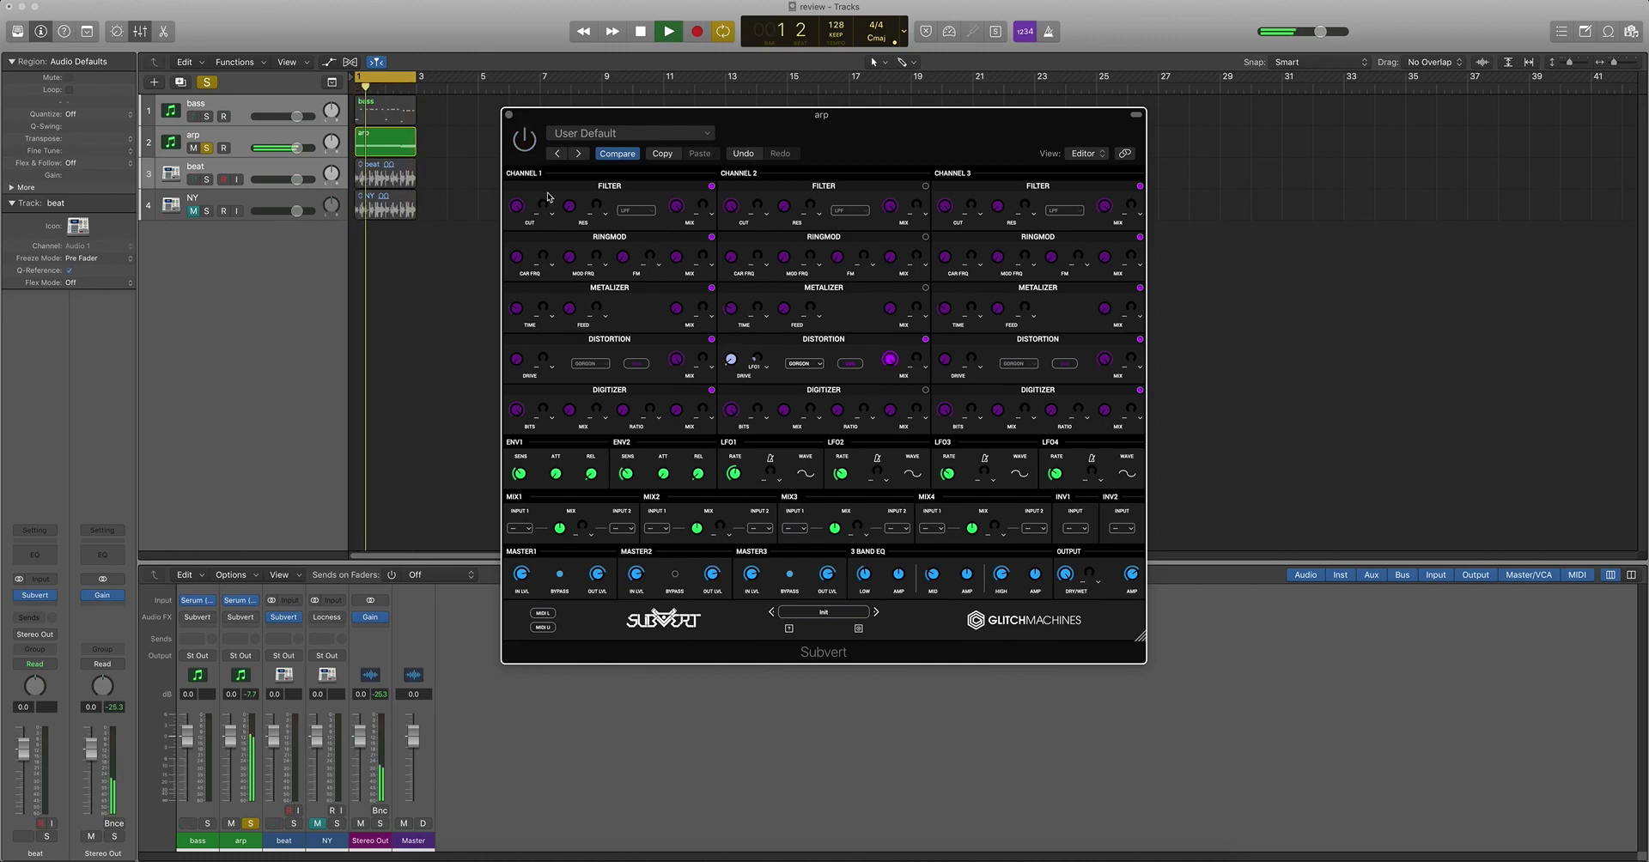
{"action": "key", "text": "space"}
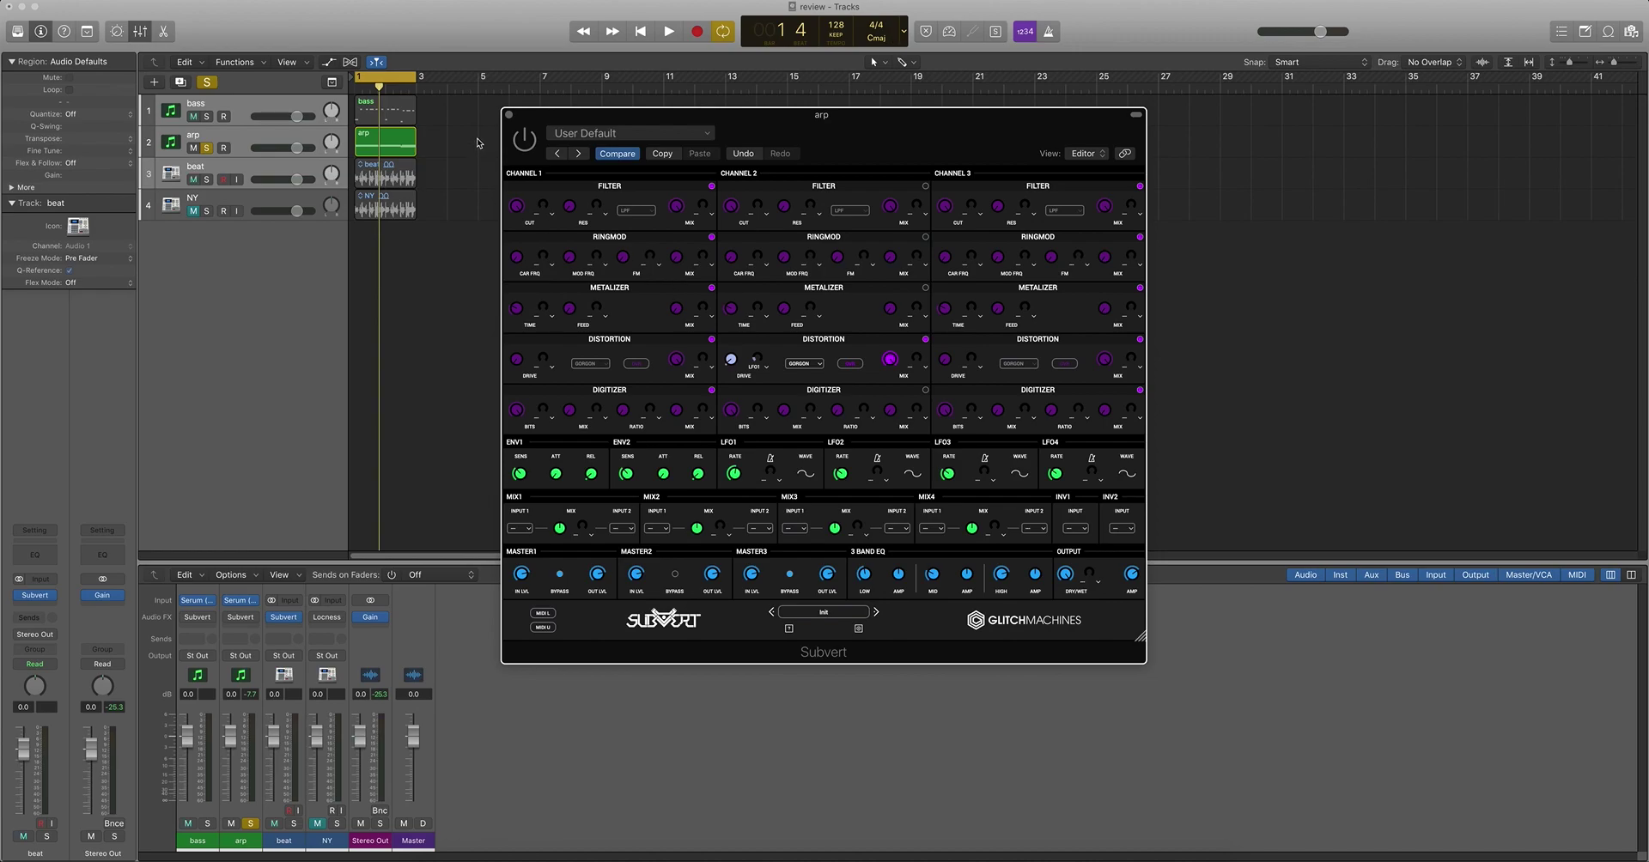
- Solo the bass track instead of the arp and open its Subvert window
{"action": "left_click", "coordinate": [509, 115]}
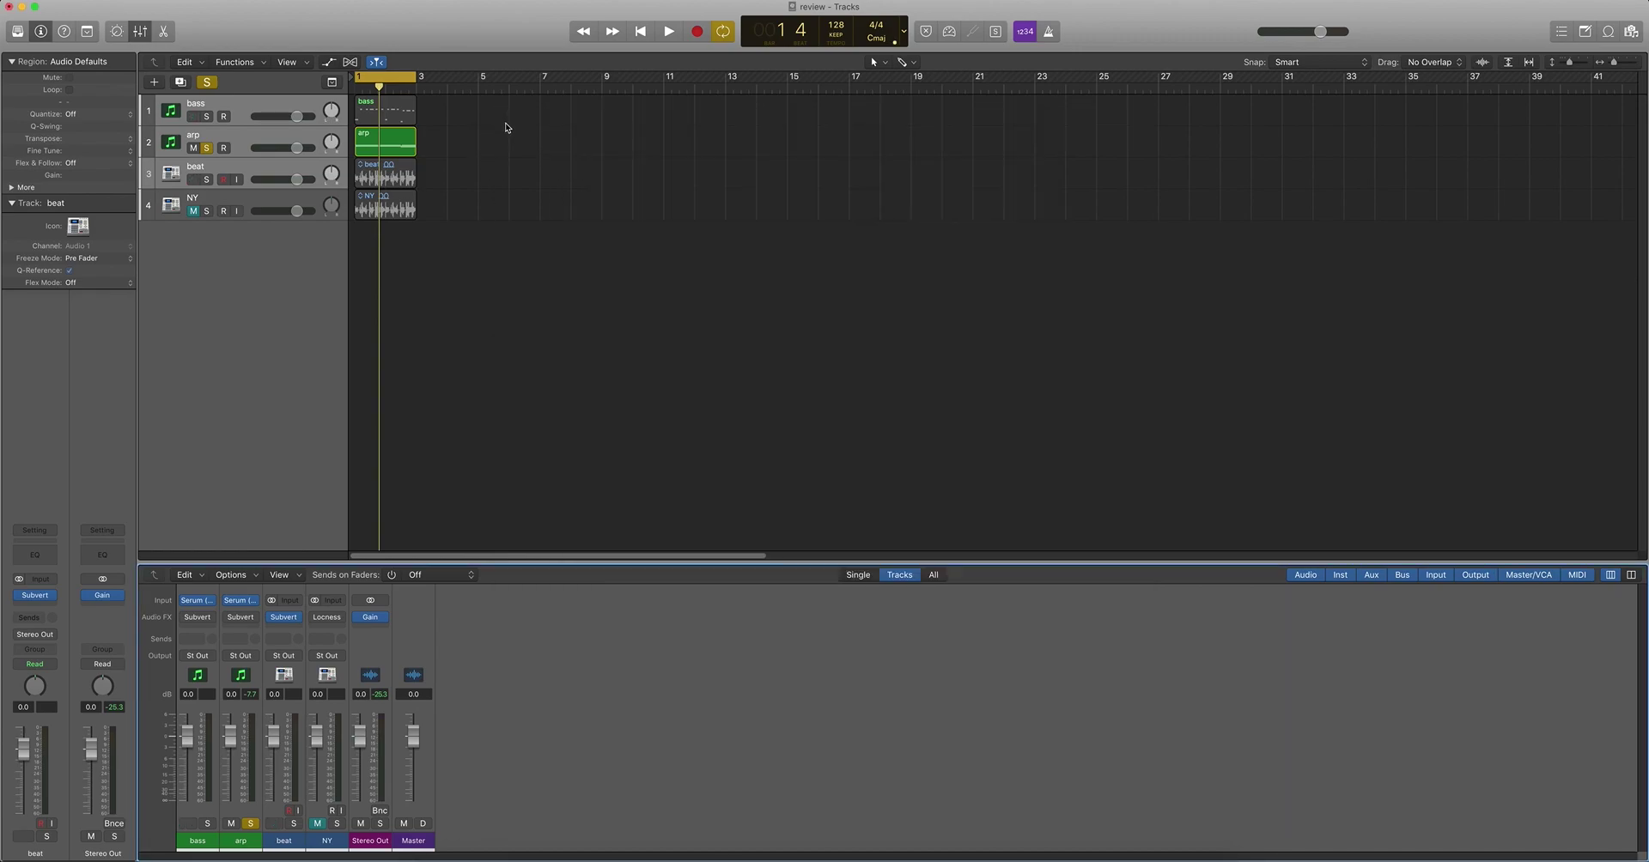
{"action": "left_click", "coordinate": [249, 822]}
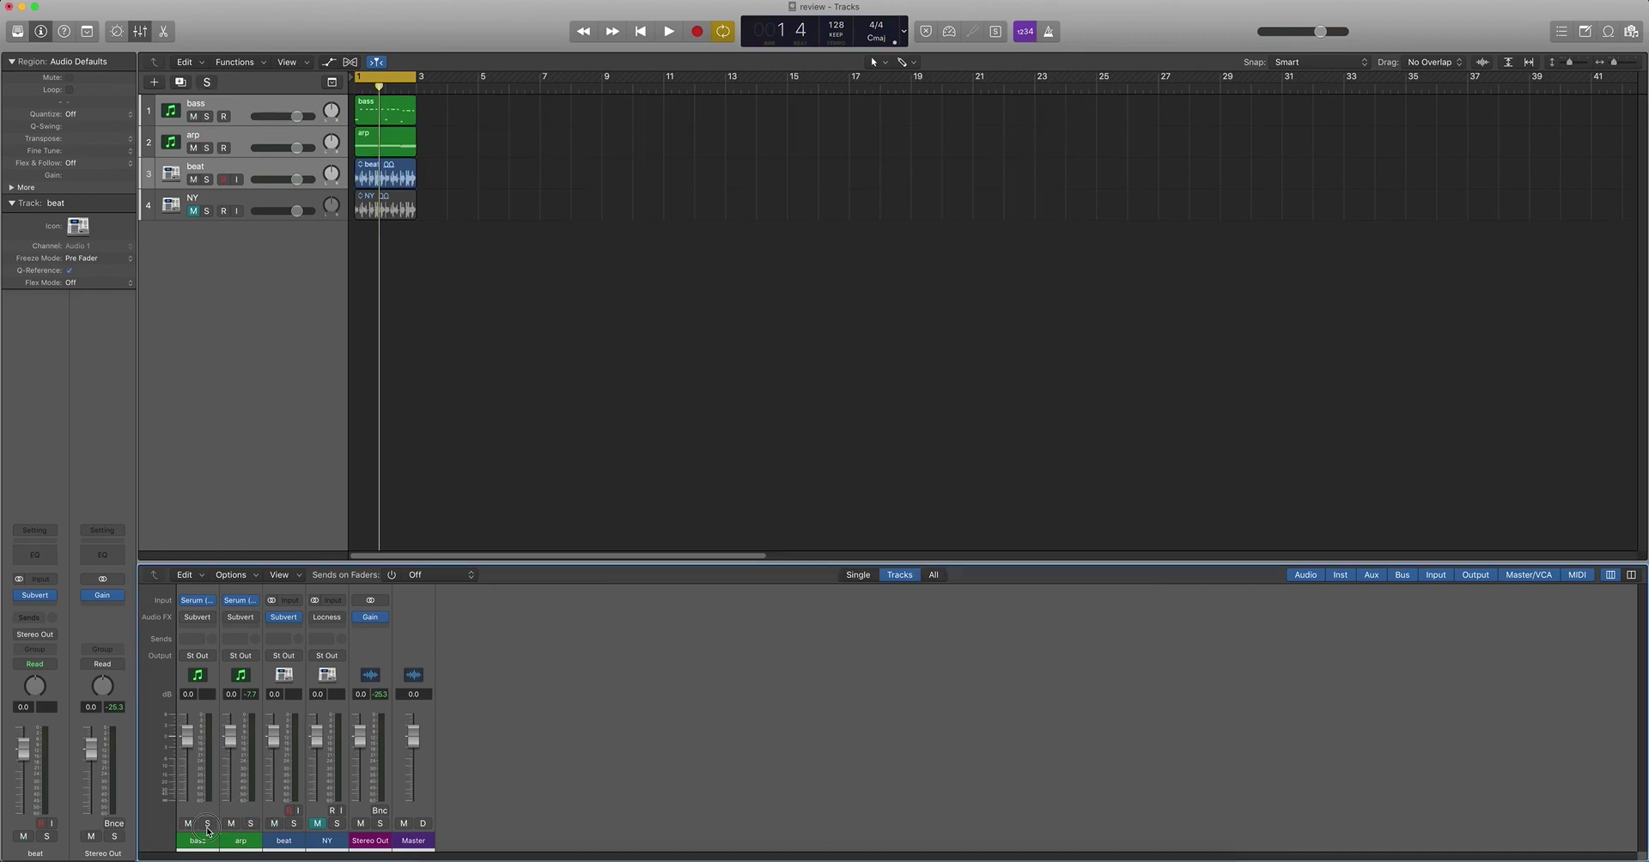
{"action": "left_click", "coordinate": [207, 824]}
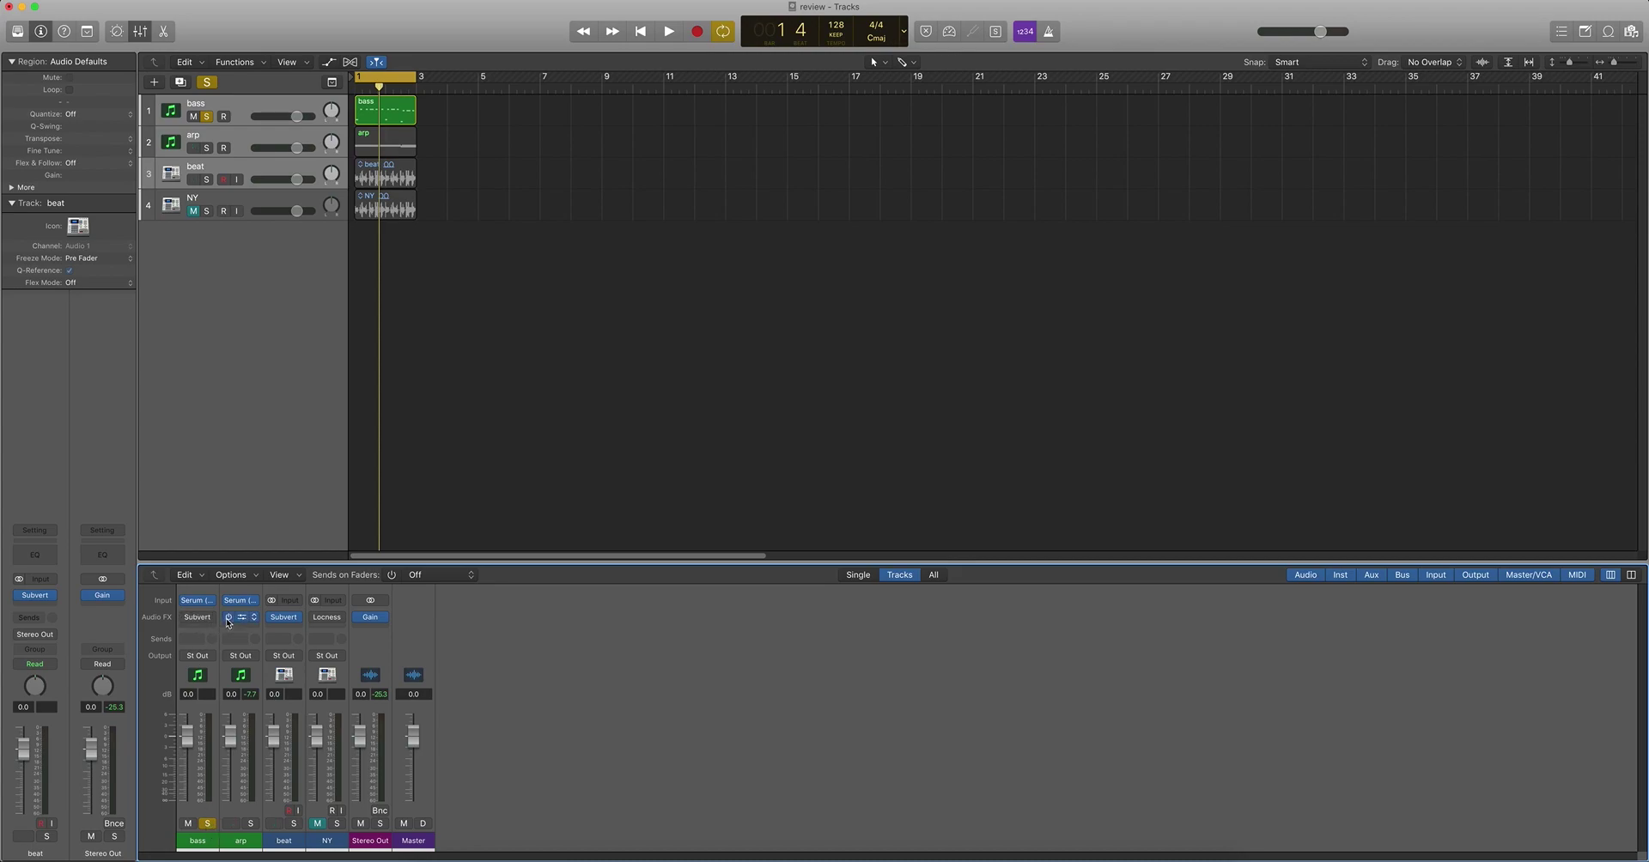
{"action": "left_click", "coordinate": [202, 620]}
{"action": "left_click_drag", "start_coordinate": [735, 121], "coordinate": [932, 128]}
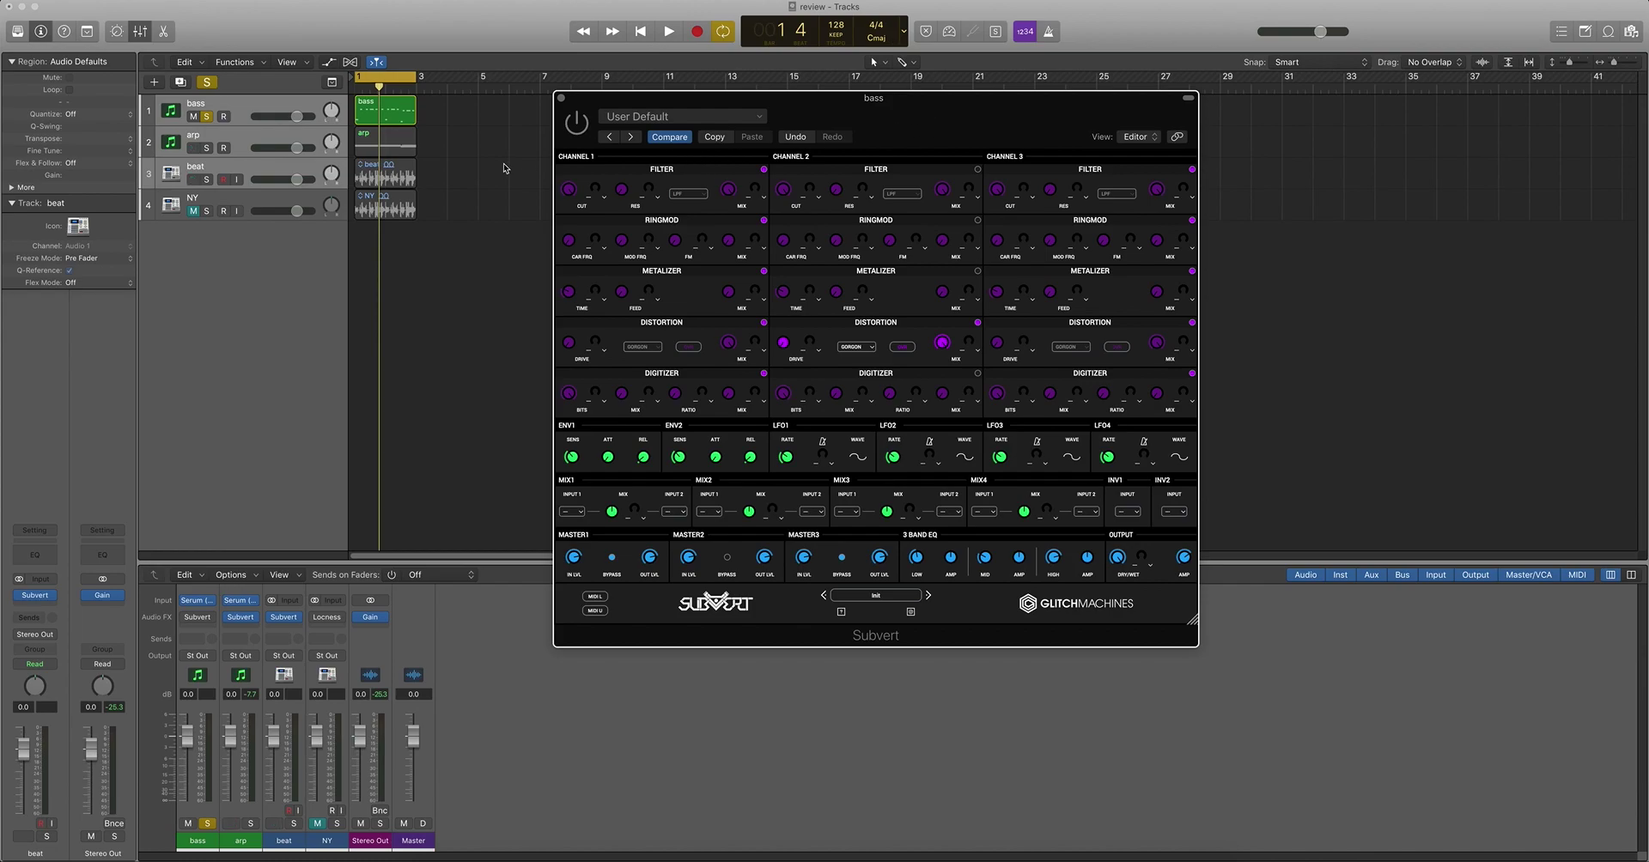
- Enable Subvert on the bass and raise the channel 2 Gorgon distortion drive during playback
{"action": "key", "text": "space"}
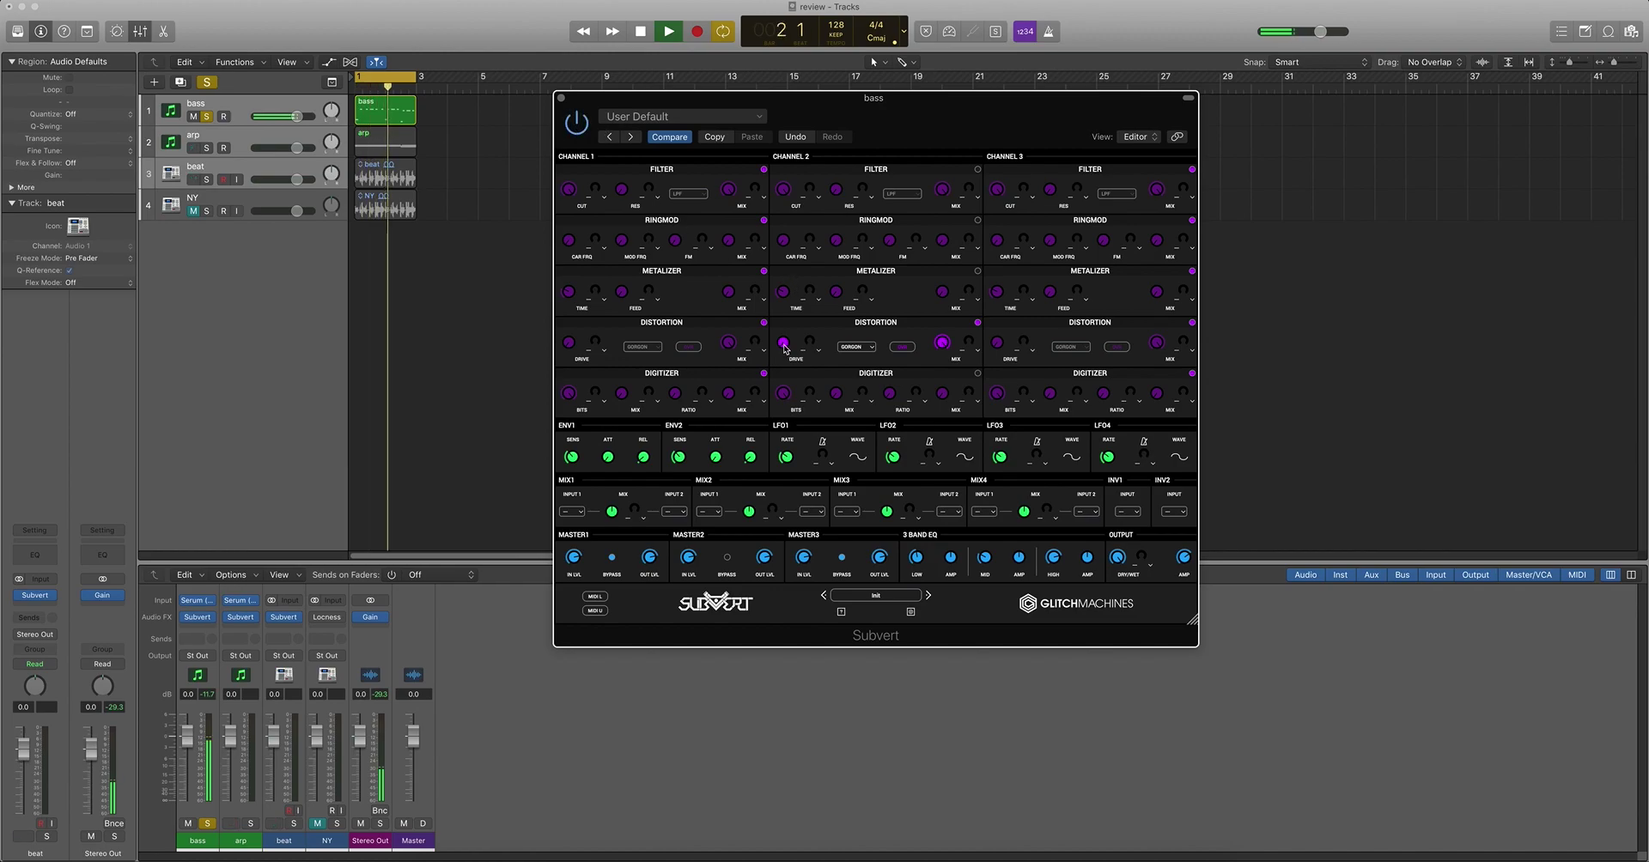
{"action": "left_click", "coordinate": [817, 221]}
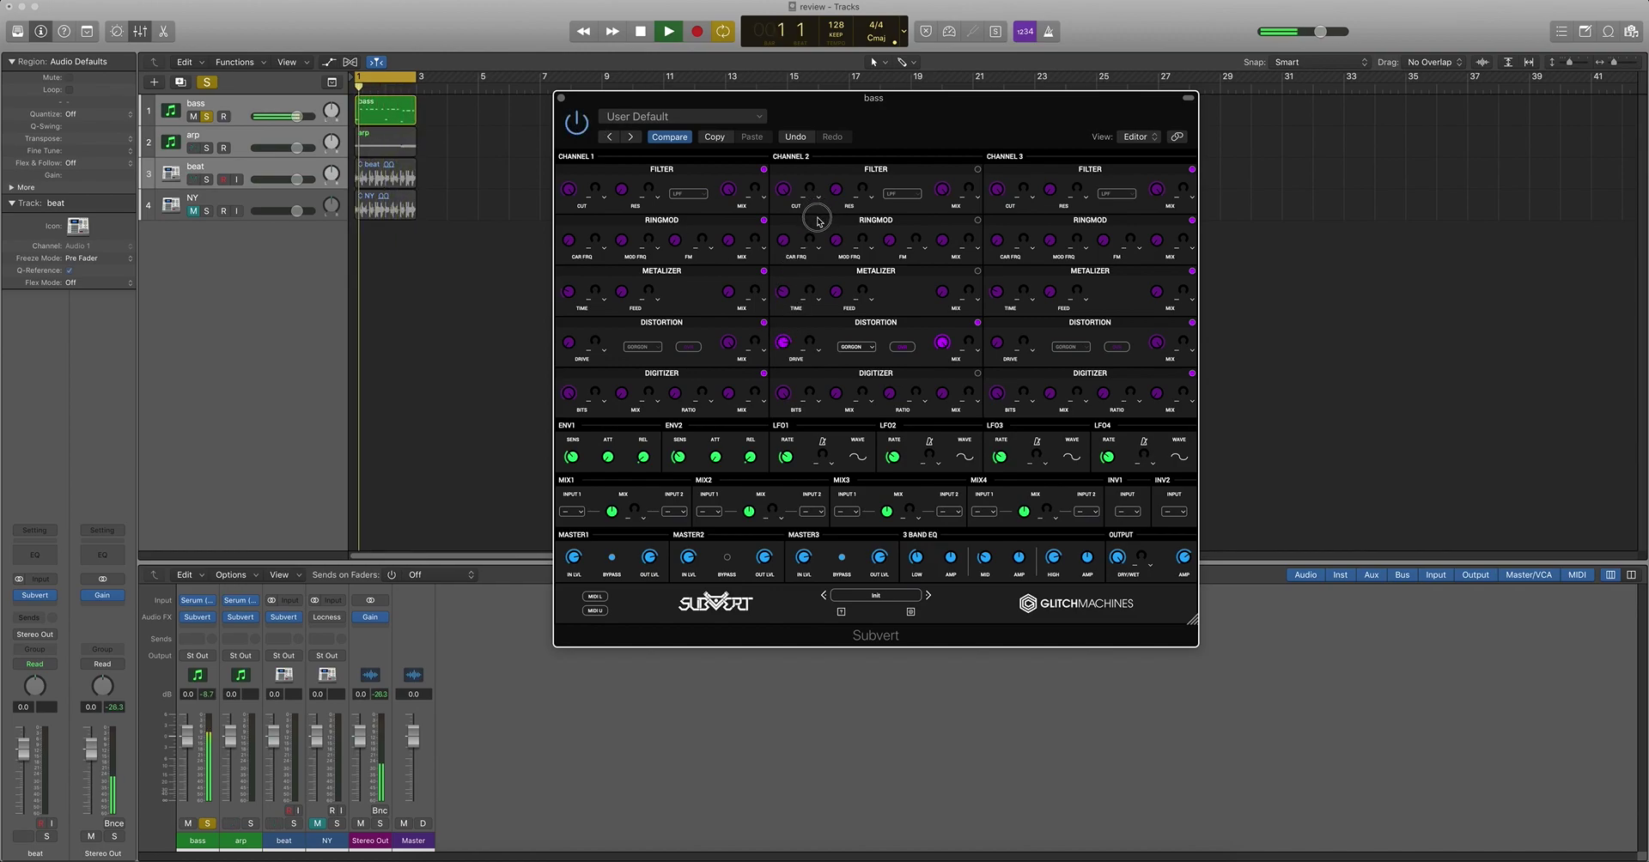
{"action": "key", "text": "space"}
- Try the Shape and Fold distortion types on channel 2 of the bass, varying the drive during playback
{"action": "left_click", "coordinate": [856, 349]}
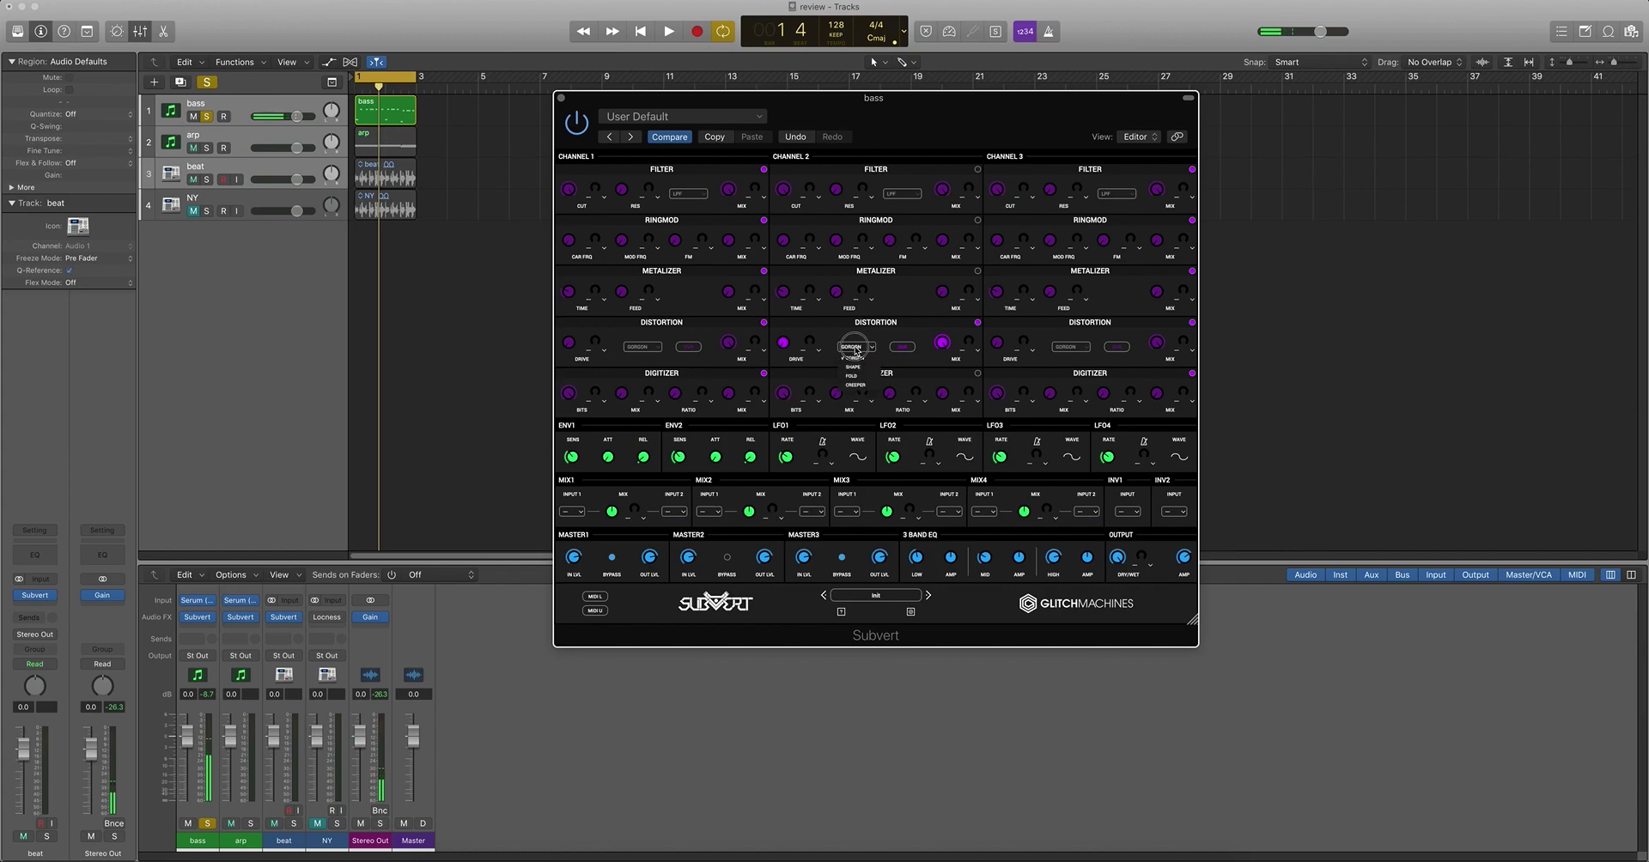
{"action": "left_click", "coordinate": [853, 367]}
{"action": "key", "text": "space"}
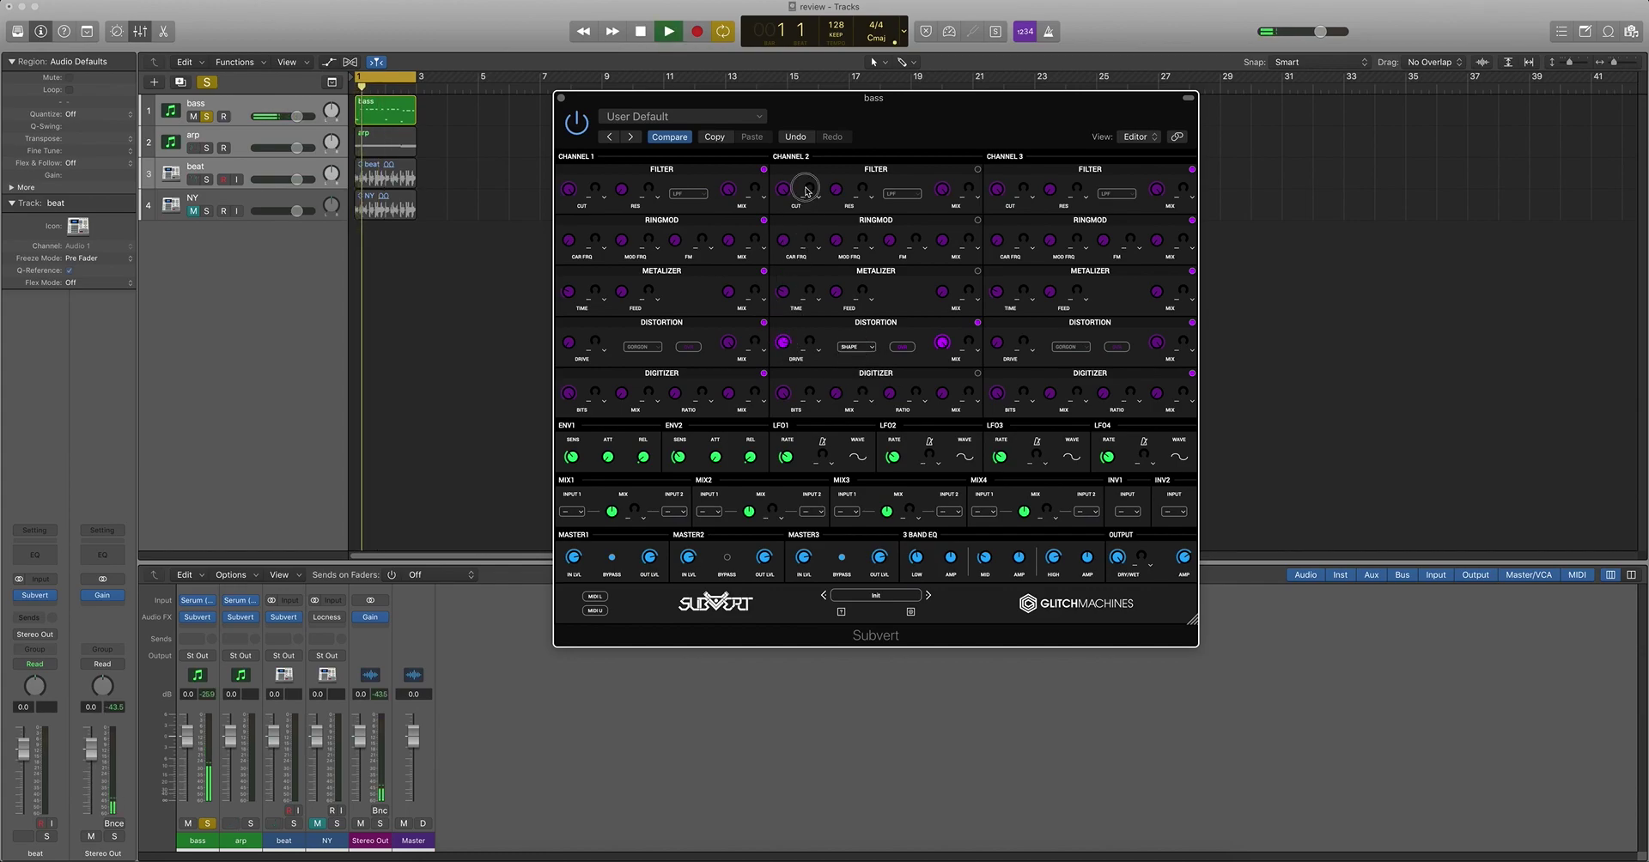
{"action": "key", "text": "space"}
{"action": "left_click", "coordinate": [840, 351]}
{"action": "left_click", "coordinate": [855, 376]}
{"action": "key", "text": "space"}
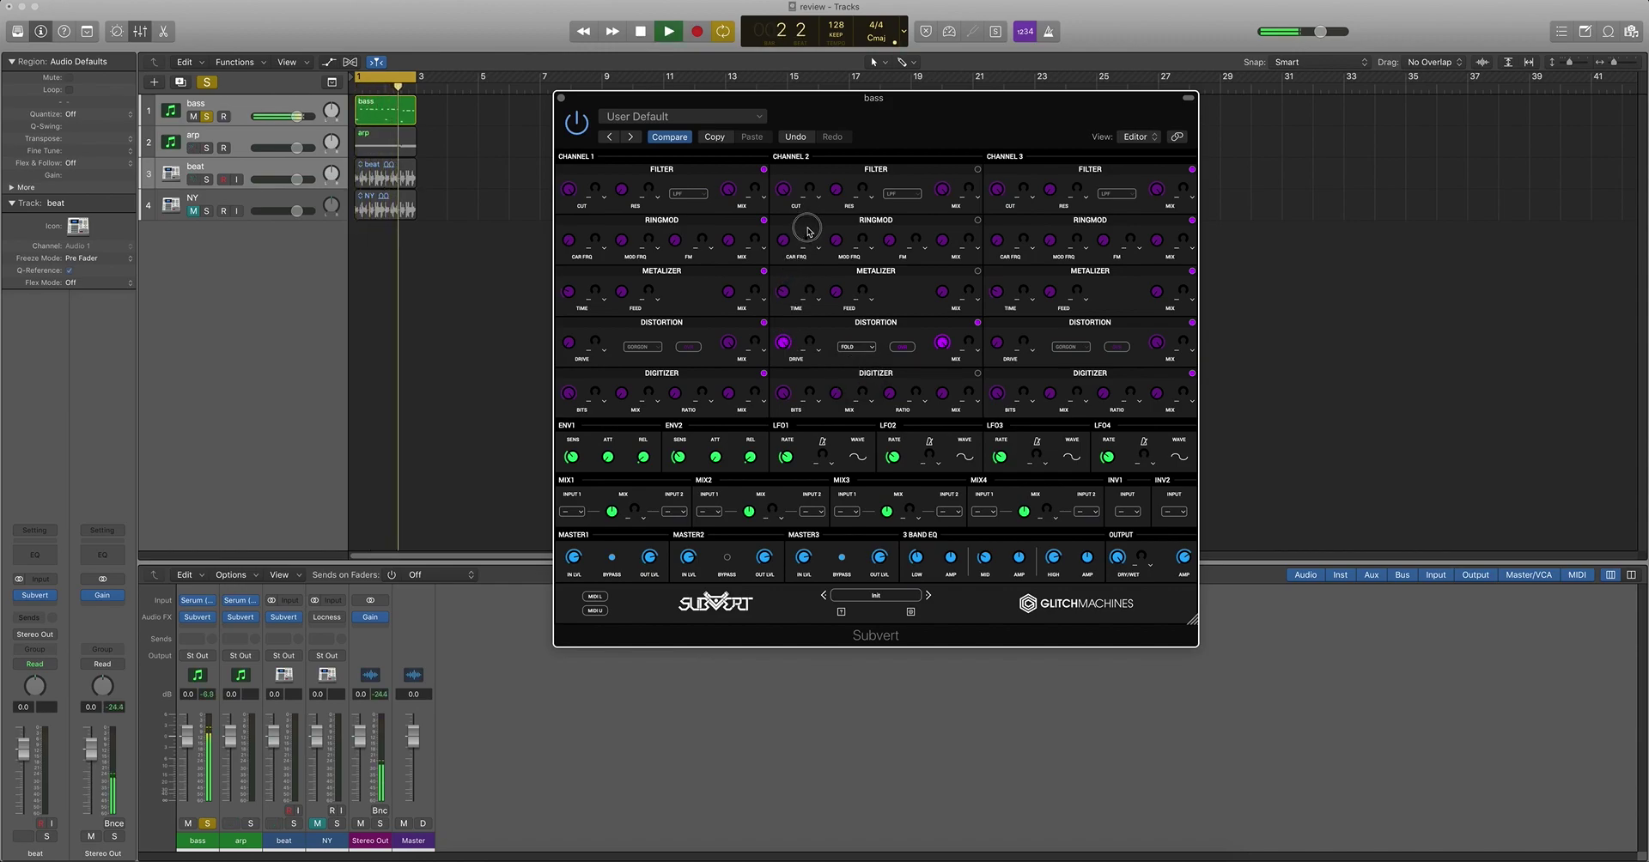
{"action": "key", "text": "space"}
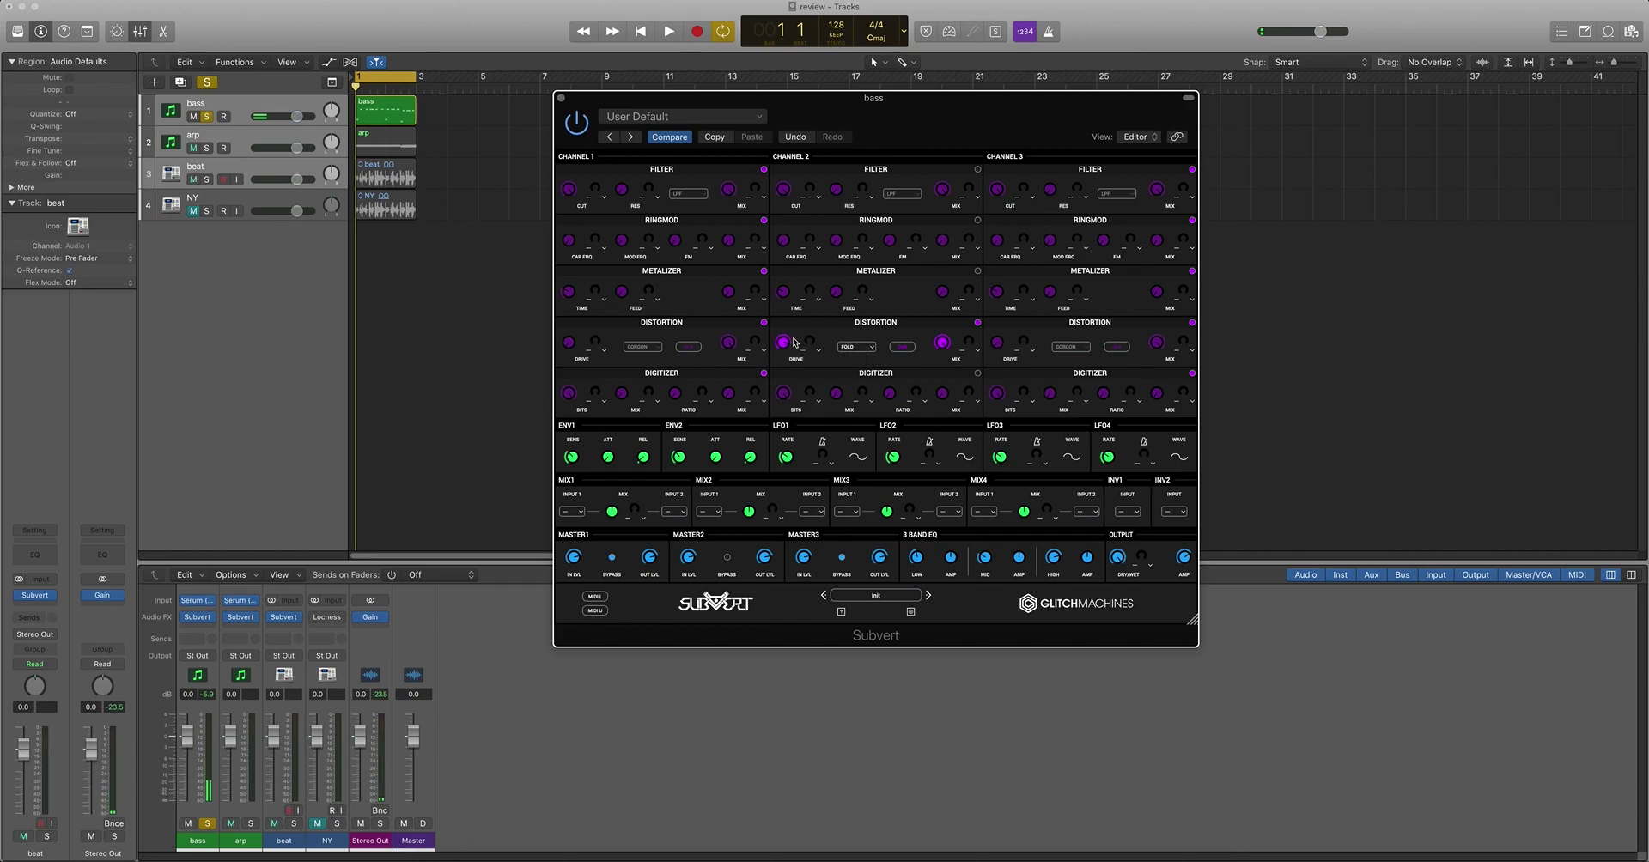
- Set the bass's channel 2 distortion type to Creeper and audition it with the drive
{"action": "left_click", "coordinate": [859, 347]}
{"action": "left_click", "coordinate": [863, 384]}
{"action": "key", "text": "space"}
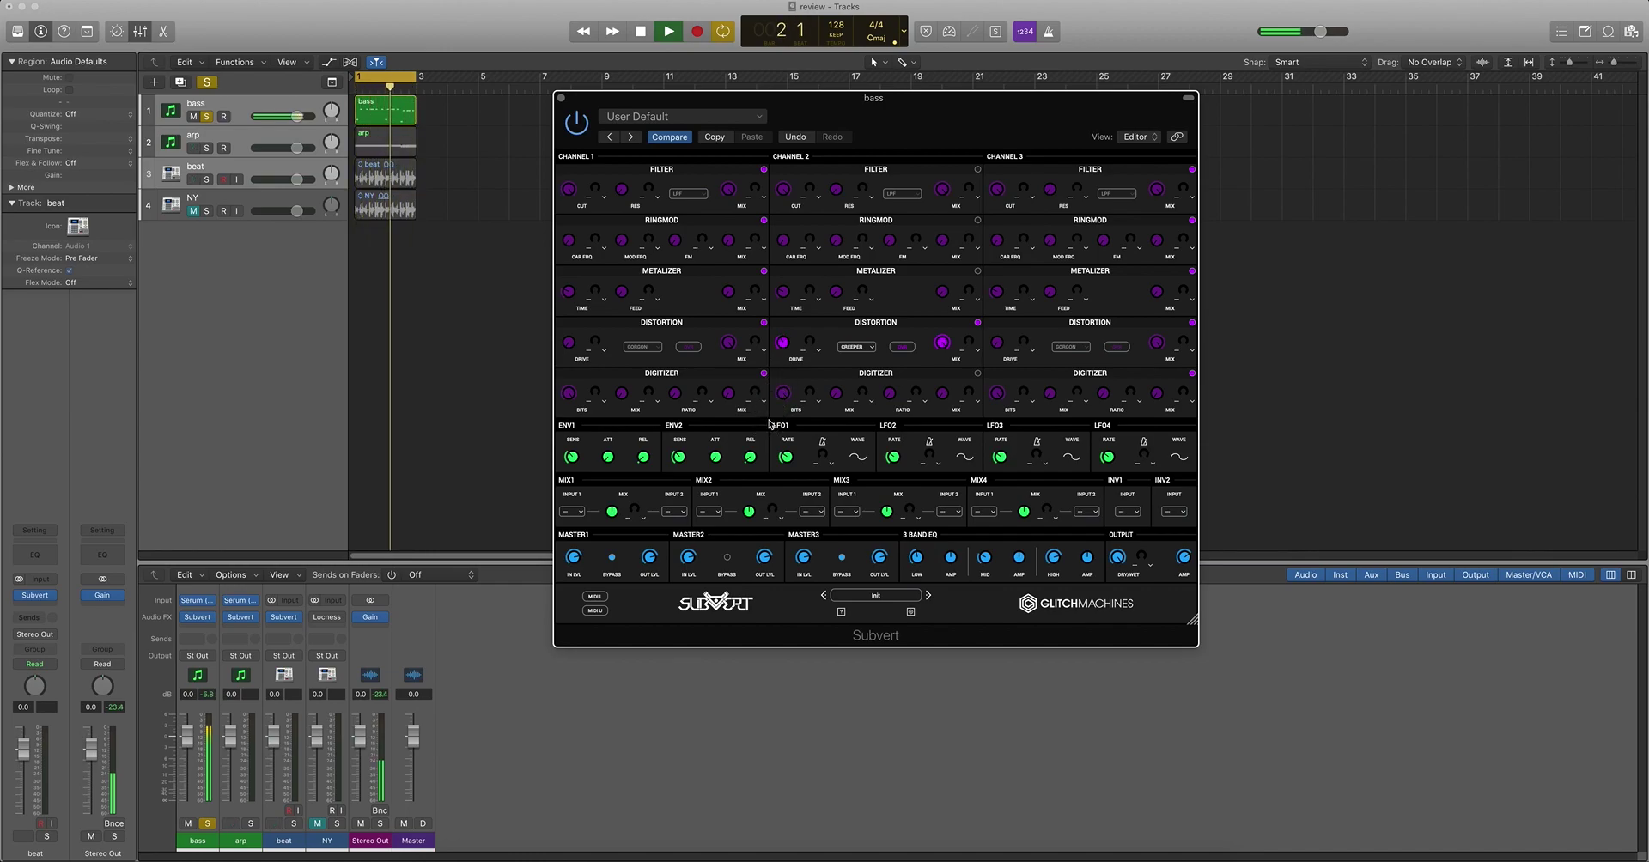
{"action": "key", "text": "space"}
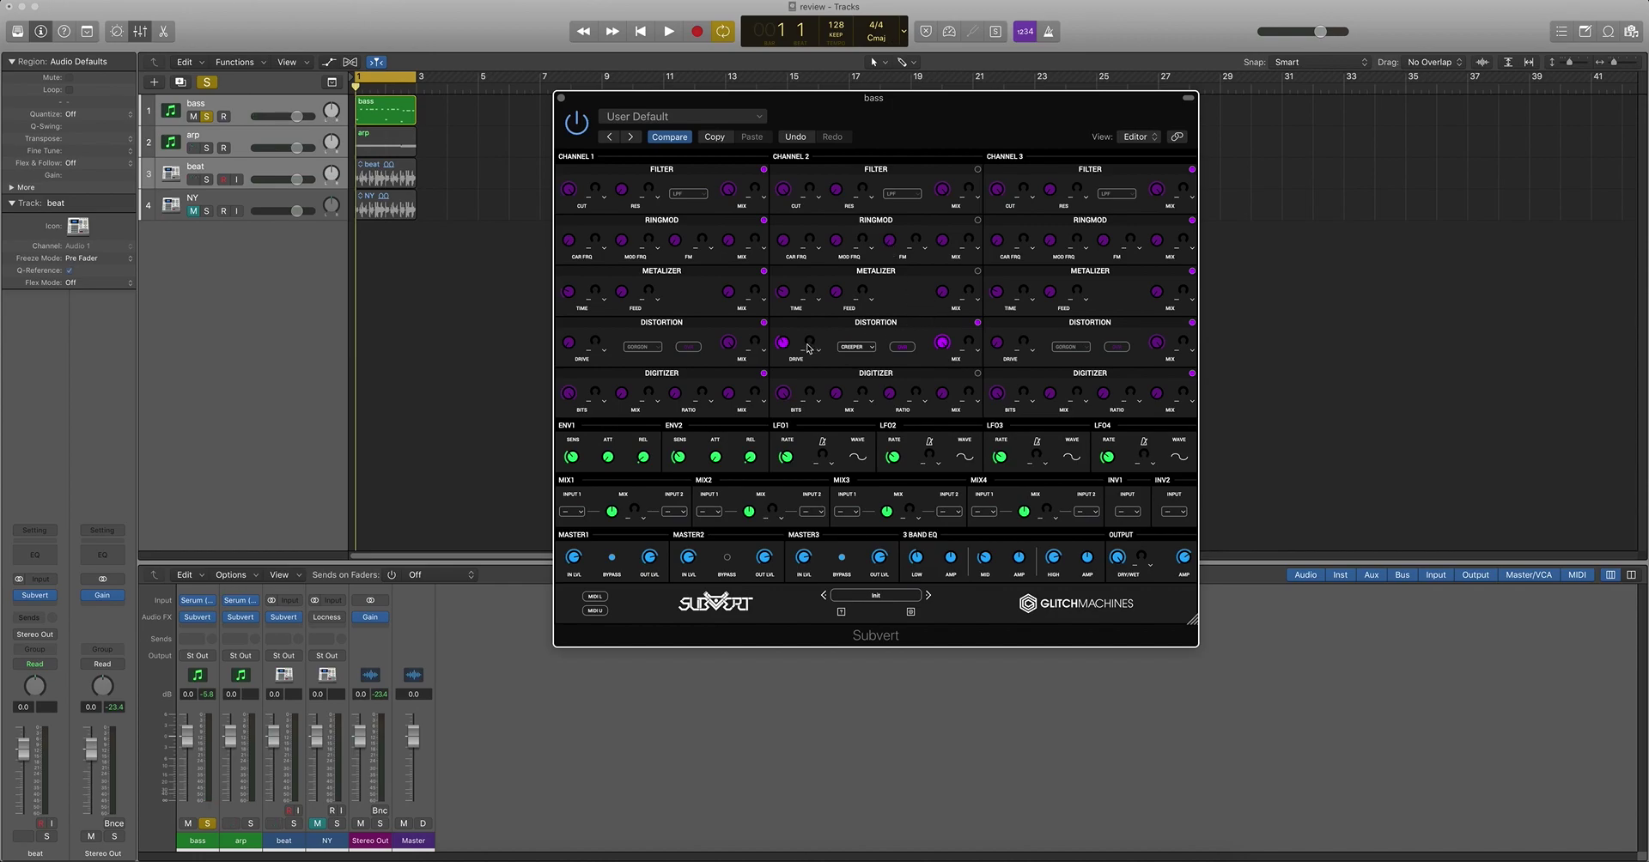
- Turn on the channel 2 low-pass filter and lower its cutoff while the bass plays
{"action": "left_click", "coordinate": [978, 170]}
{"action": "key", "text": "space"}
{"action": "left_click_drag", "start_coordinate": [782, 189], "coordinate": [785, 267]}
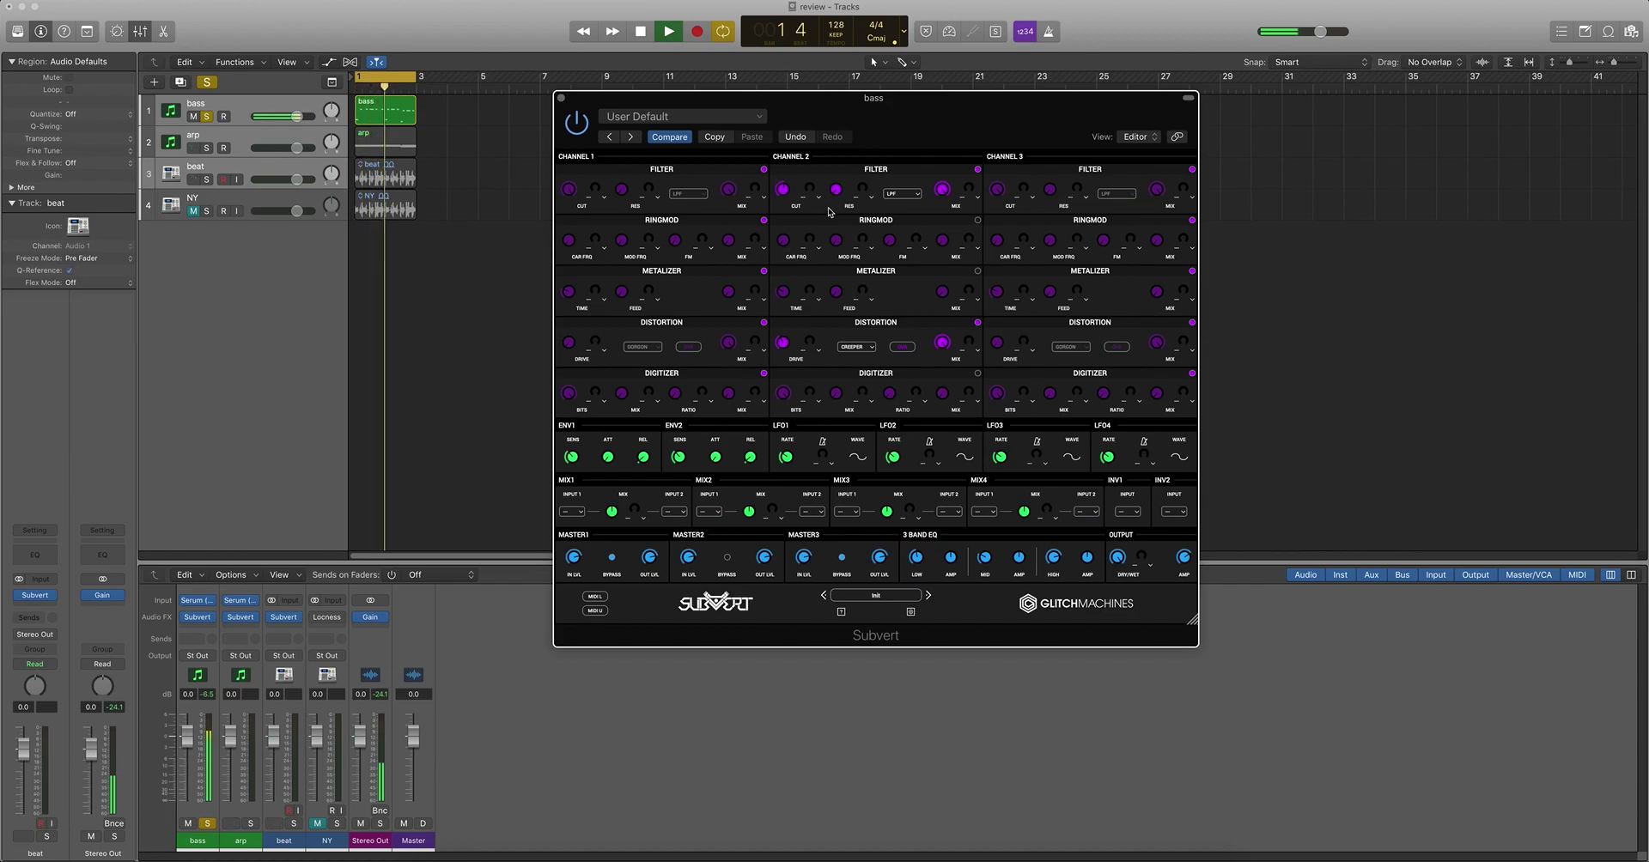
{"action": "key", "text": "space"}
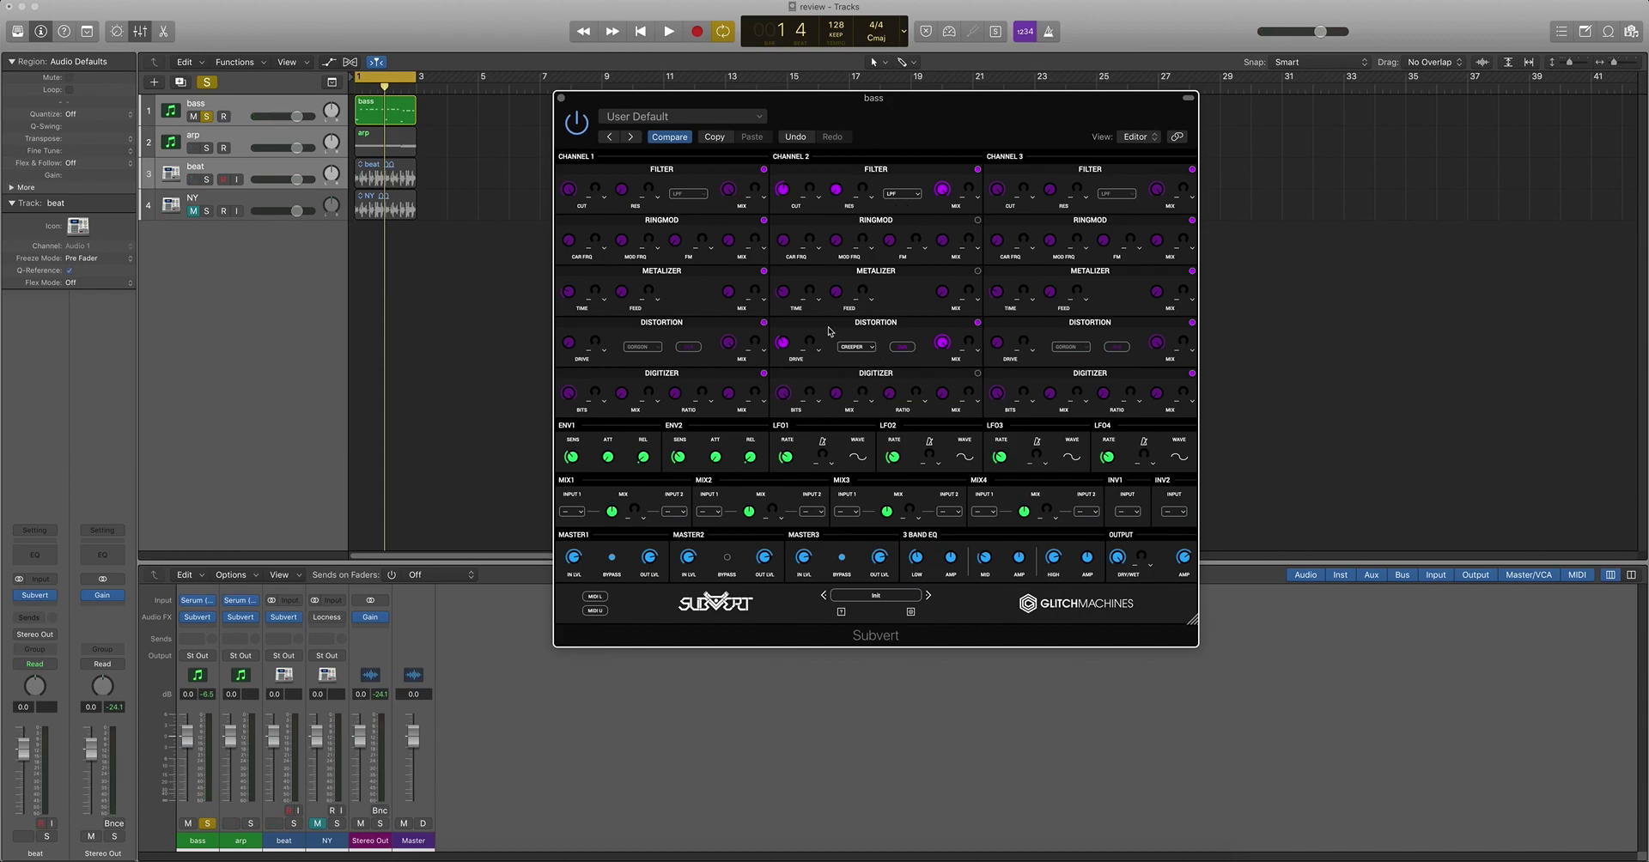
- Compare the playing bass with Subvert bypassed and active
{"action": "key", "text": "space"}
{"action": "left_click", "coordinate": [578, 125]}
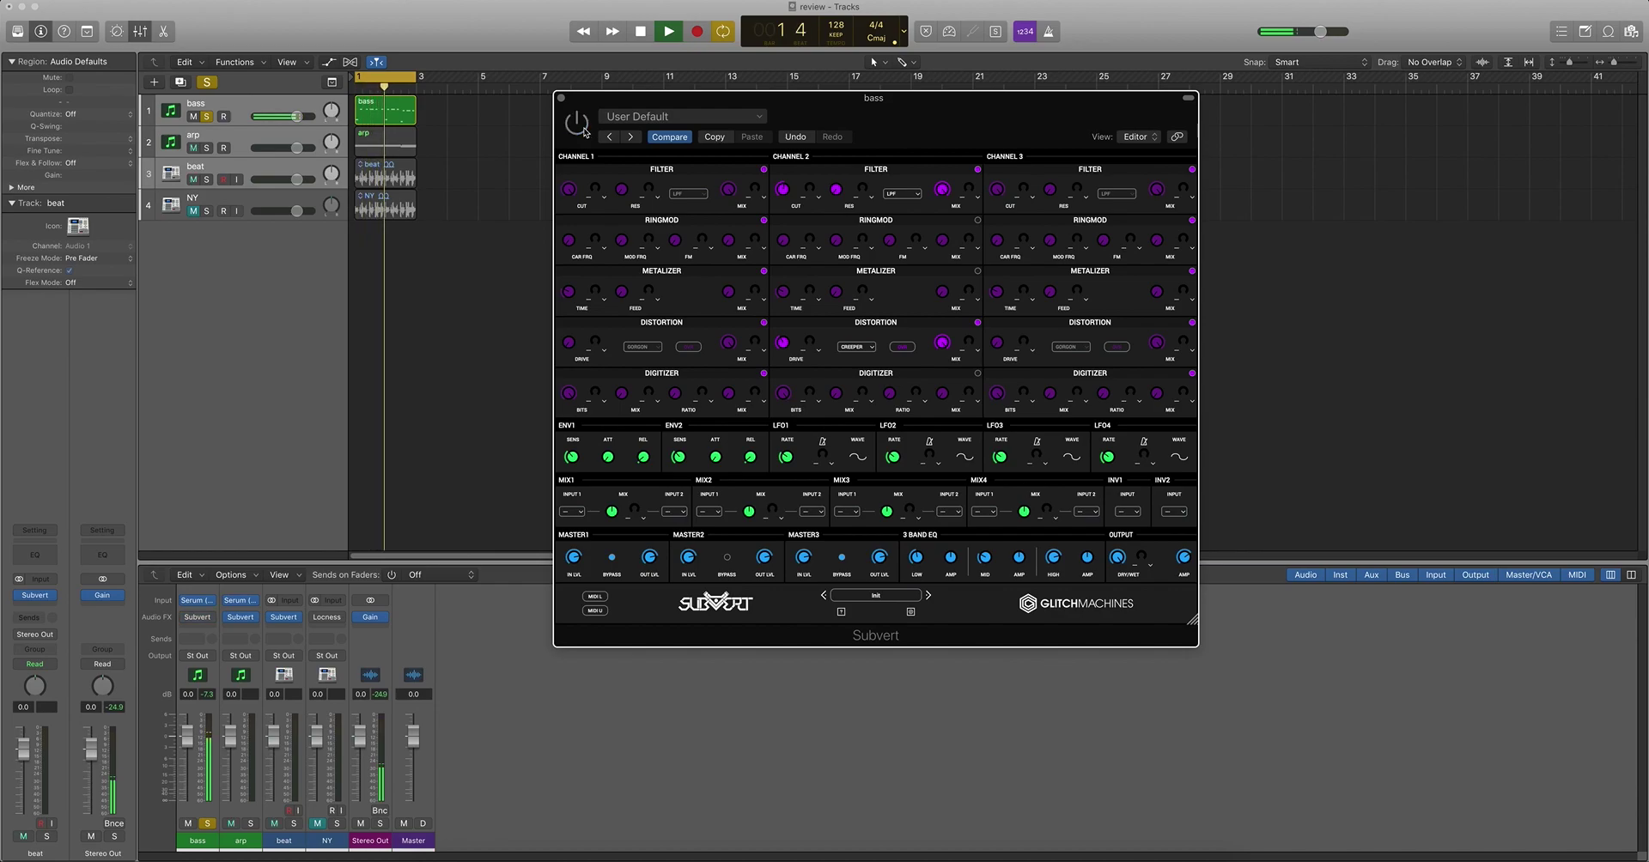
{"action": "left_click", "coordinate": [583, 129]}
- Adjust the channel 2 filter cutoff and resonance while the bass plays
{"action": "left_click_drag", "start_coordinate": [787, 194], "coordinate": [789, 191]}
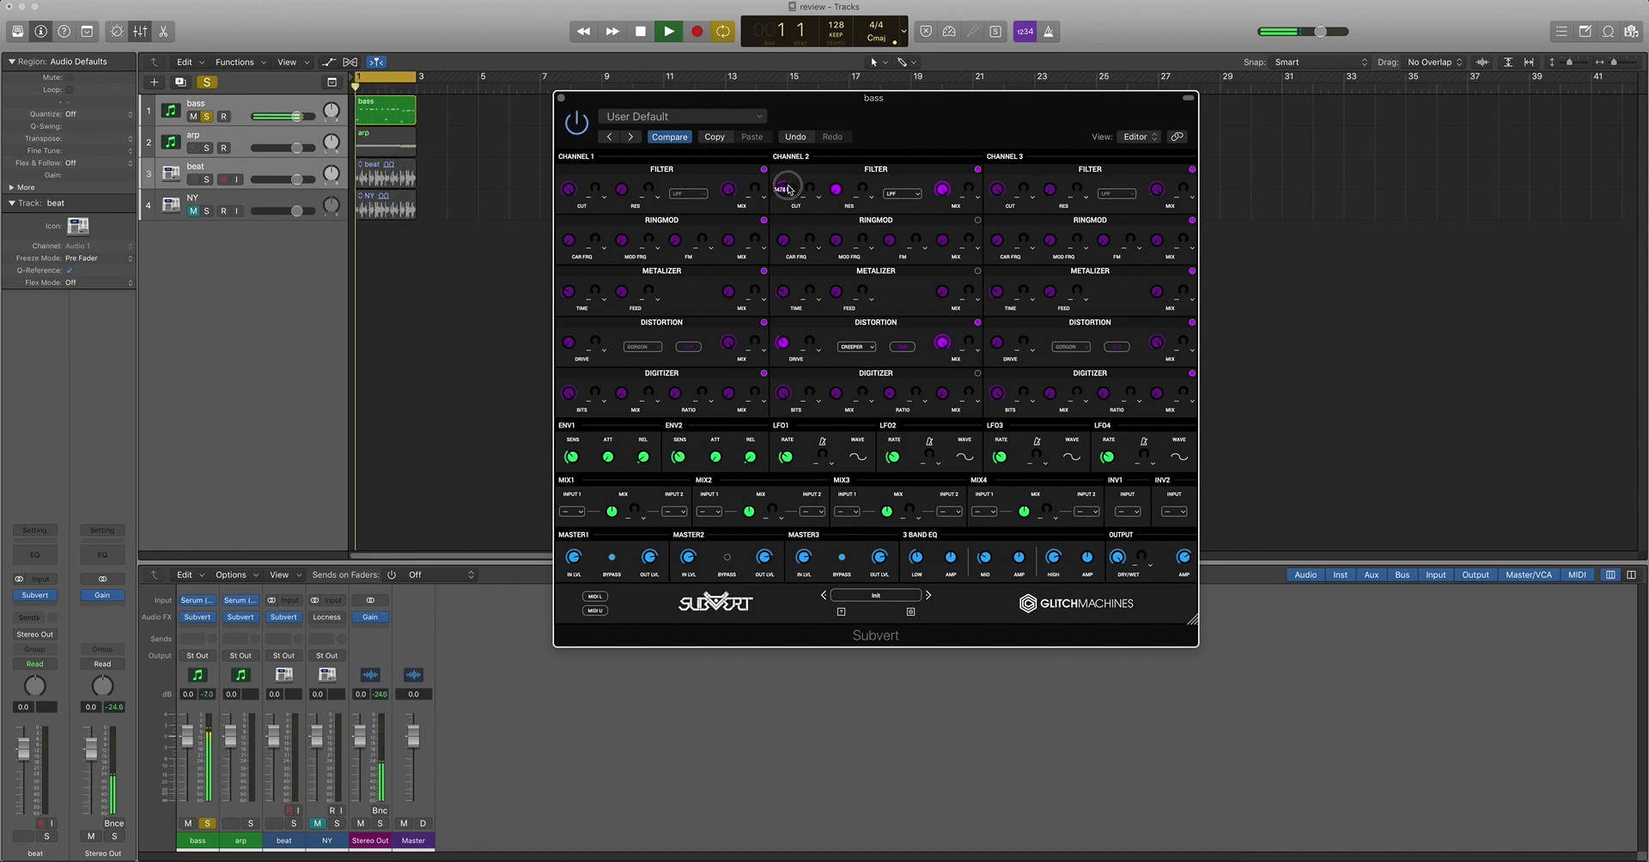
{"action": "left_click", "coordinate": [797, 137]}
{"action": "left_click_drag", "start_coordinate": [802, 137], "coordinate": [804, 183]}
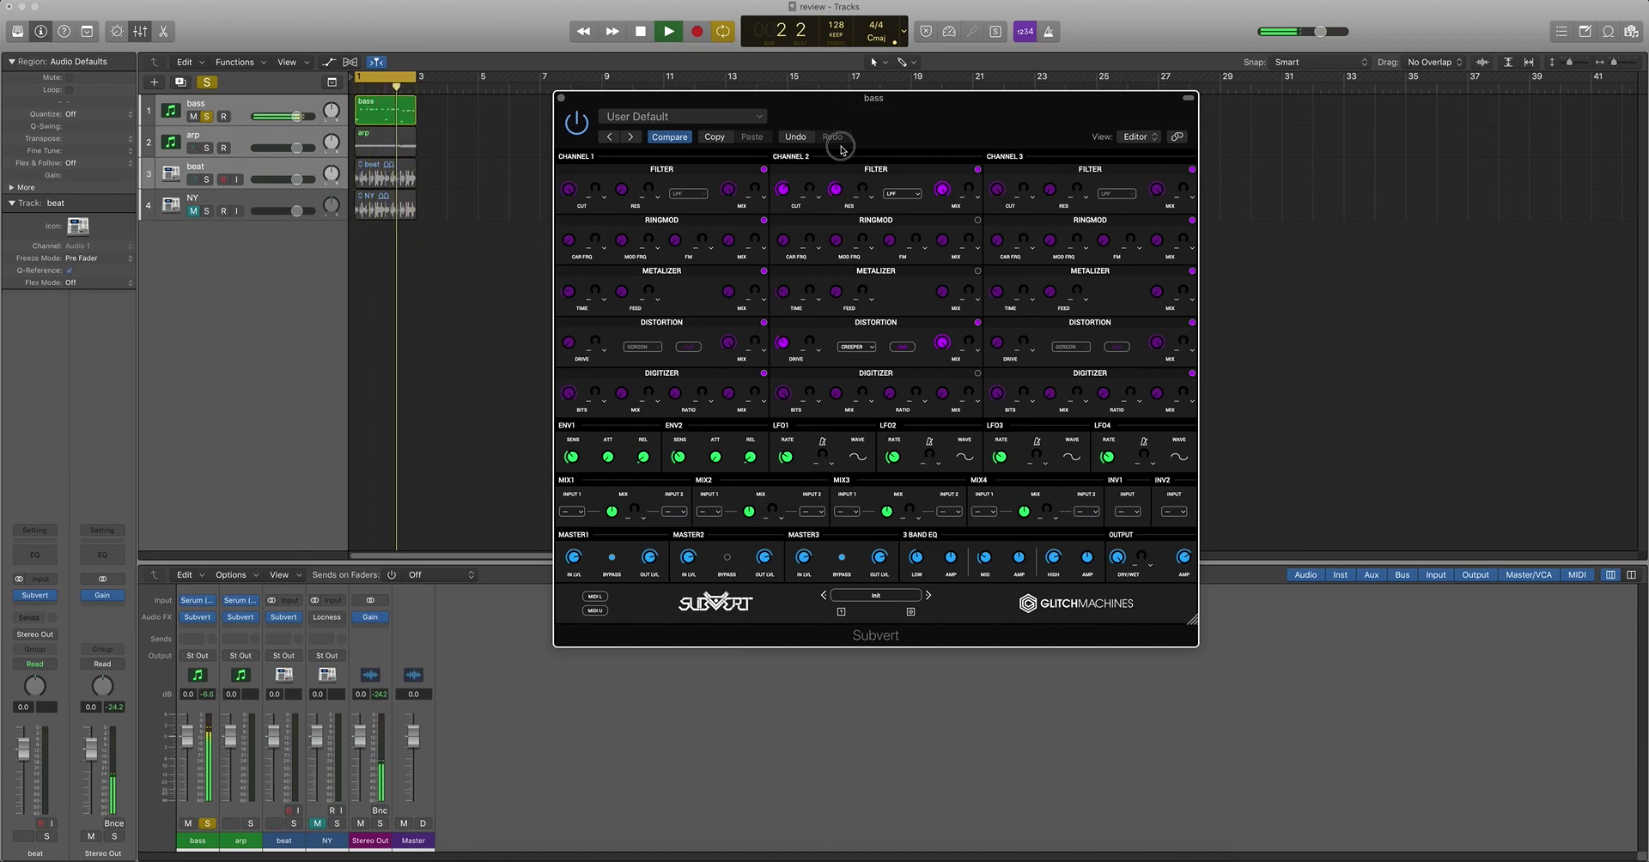
{"action": "left_click_drag", "start_coordinate": [838, 191], "coordinate": [841, 164]}
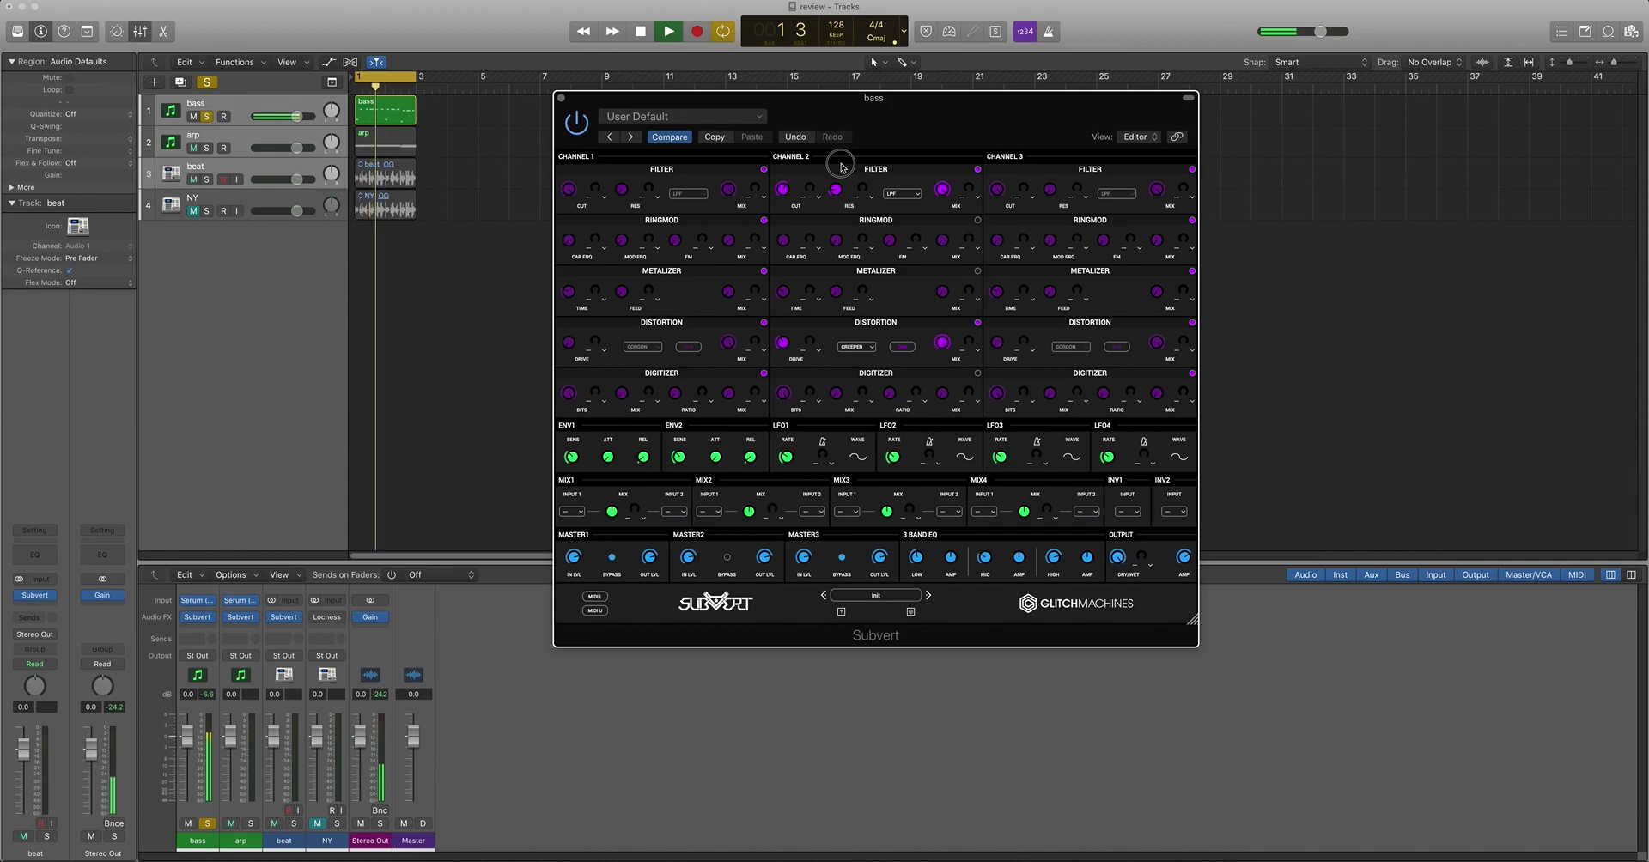
{"action": "key", "text": "space"}
{"action": "left_click", "coordinate": [586, 128]}
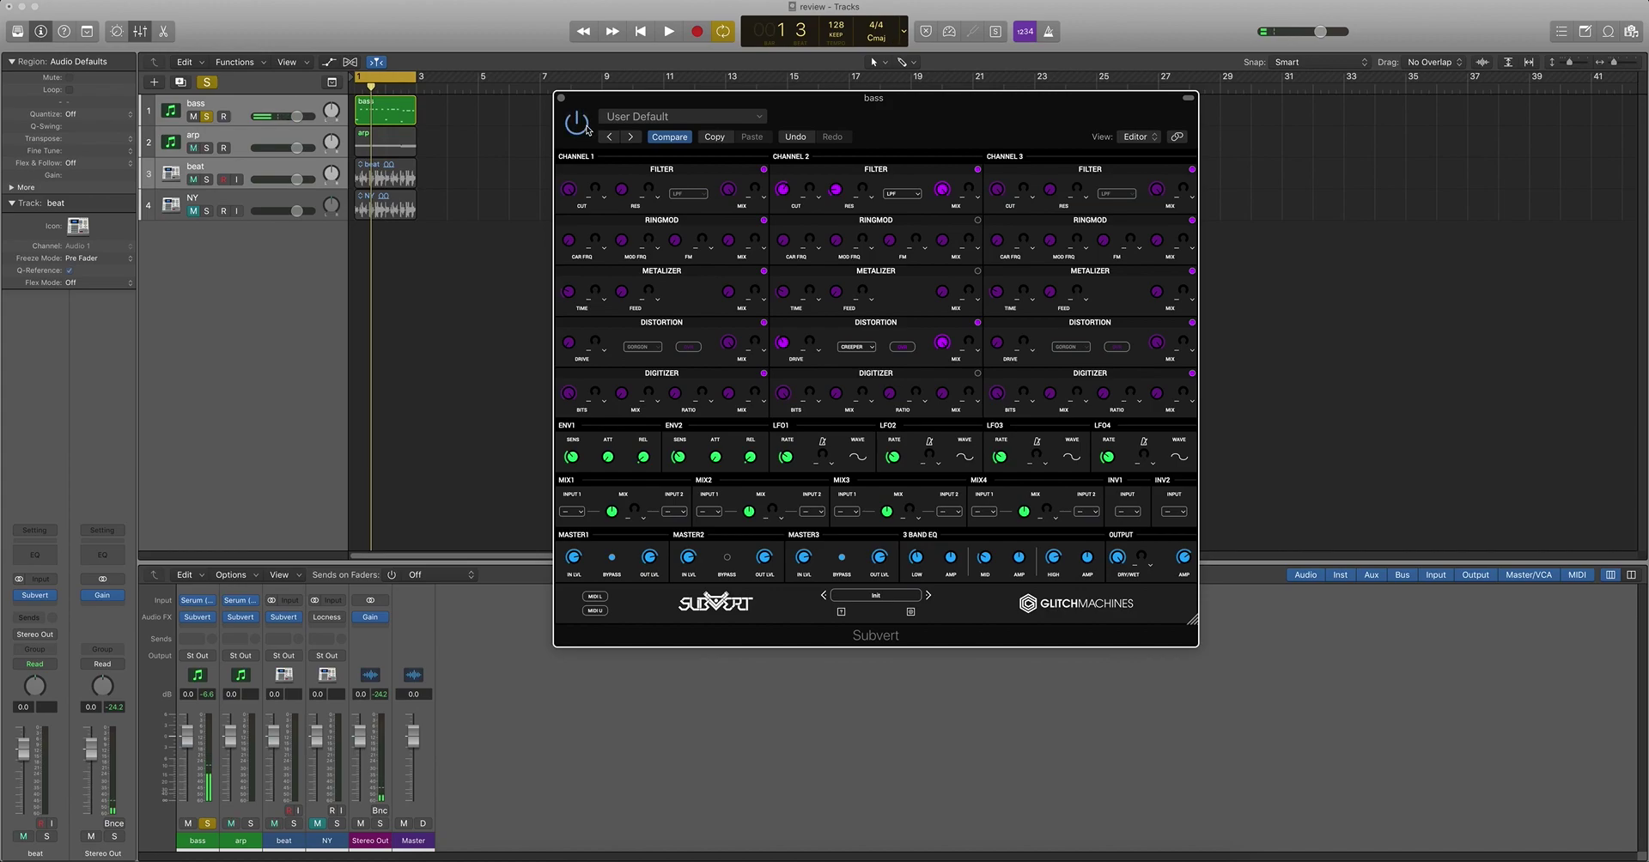
- Switch processing from channel 2 to channel 1 and leave only channel 1's distortion module on
{"action": "left_click", "coordinate": [727, 558]}
{"action": "left_click", "coordinate": [613, 559]}
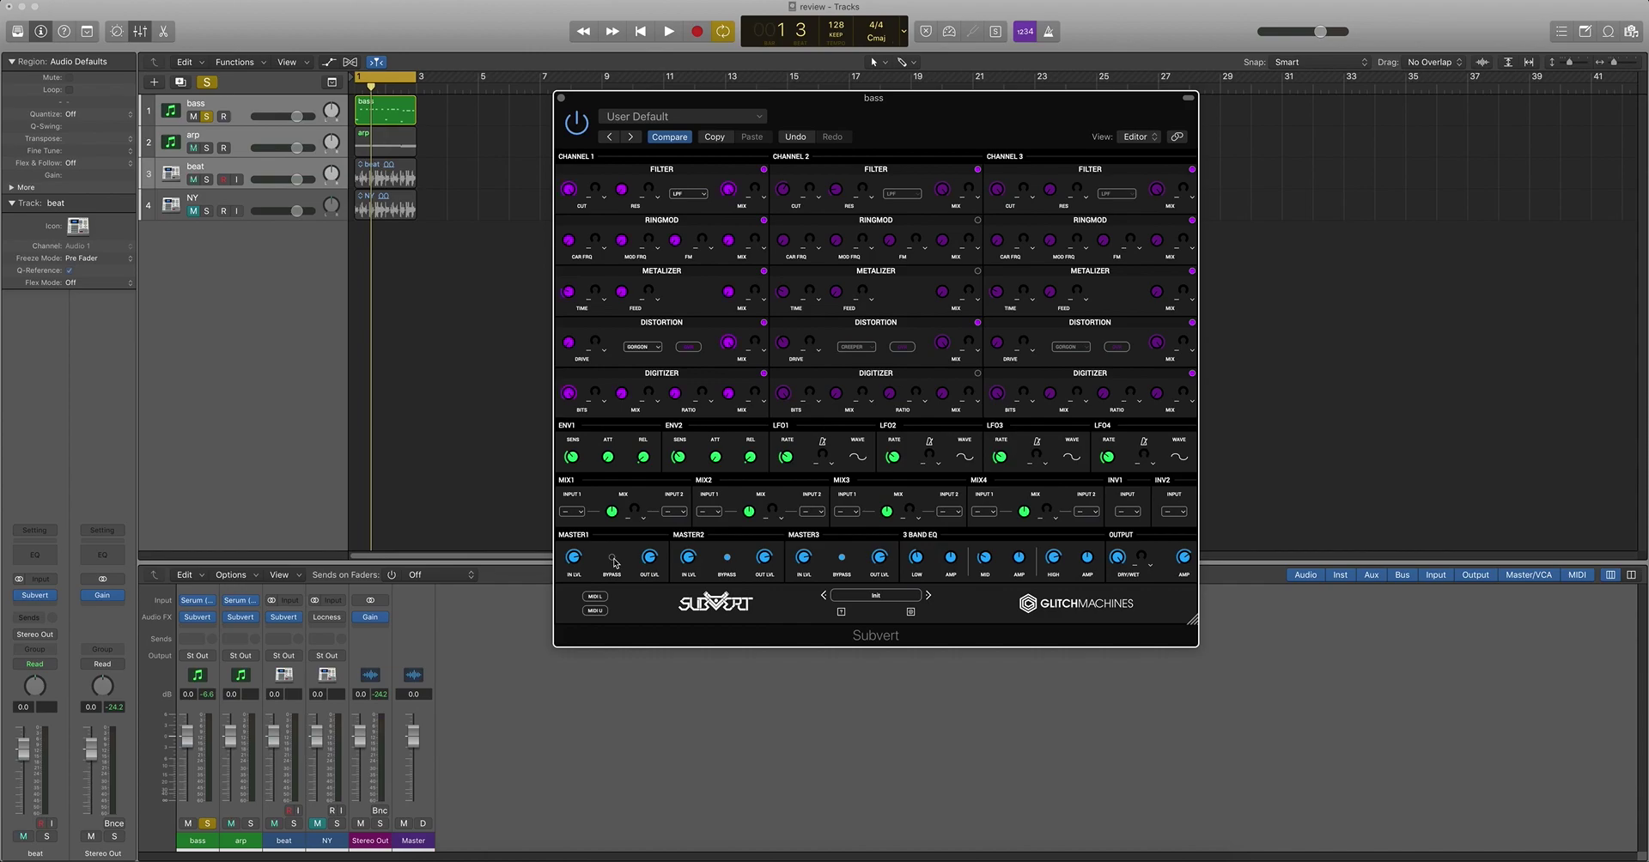
{"action": "left_click", "coordinate": [764, 170]}
{"action": "left_click", "coordinate": [763, 221]}
{"action": "left_click", "coordinate": [764, 374]}
- Set channel 1's distortion type to Fold, audition it with a lower channel output level, and bypass the channel
{"action": "left_click", "coordinate": [646, 348]}
{"action": "left_click", "coordinate": [646, 377]}
{"action": "key", "text": "space"}
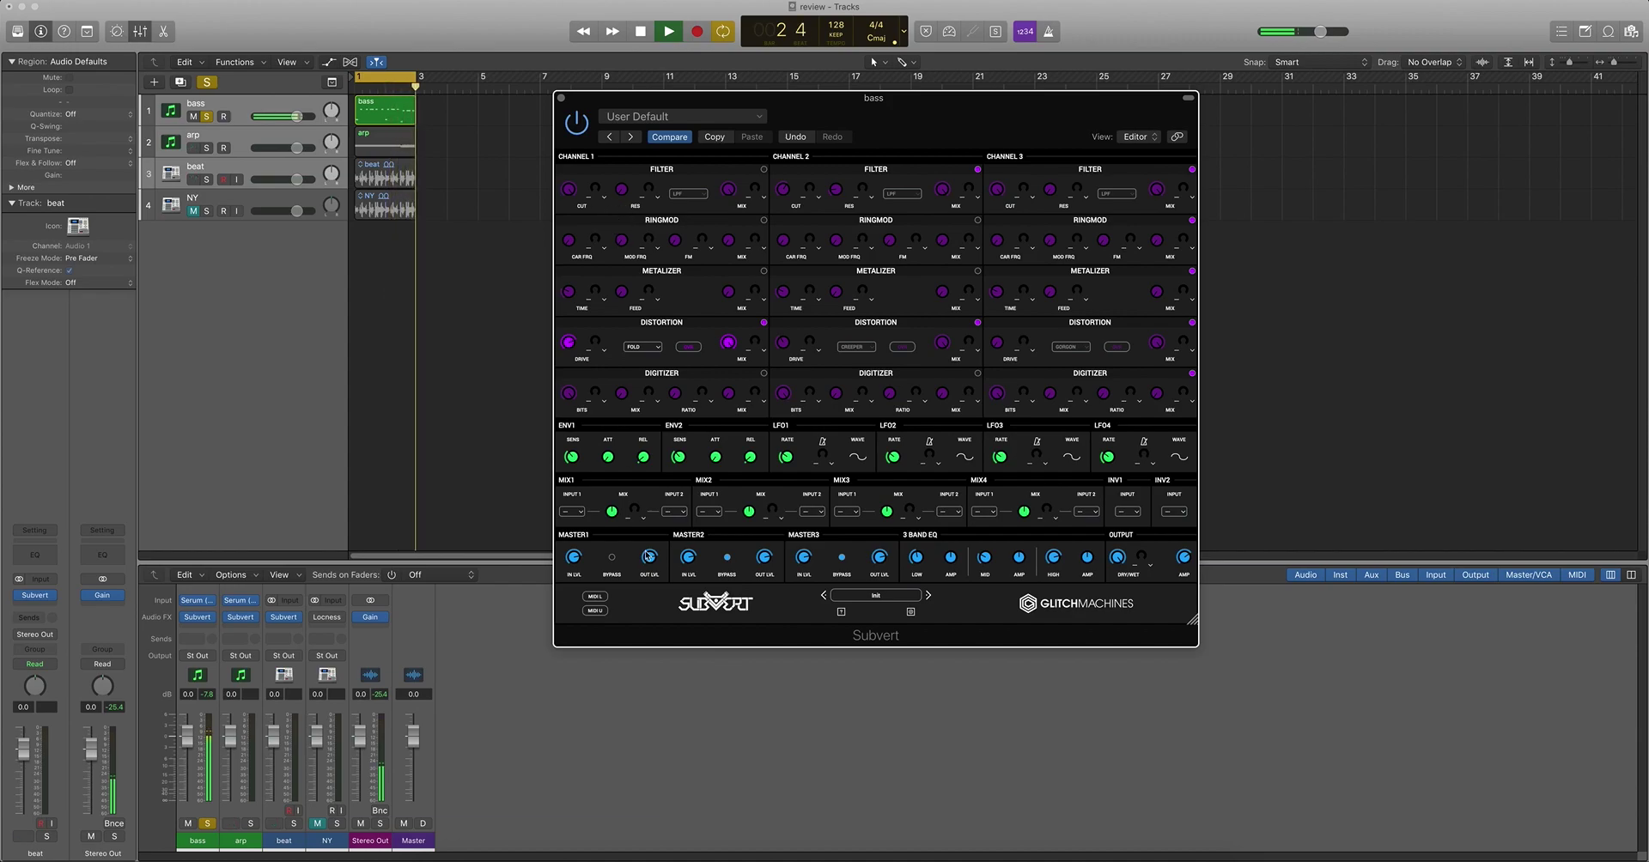
{"action": "key", "text": "space"}
{"action": "left_click", "coordinate": [613, 559]}
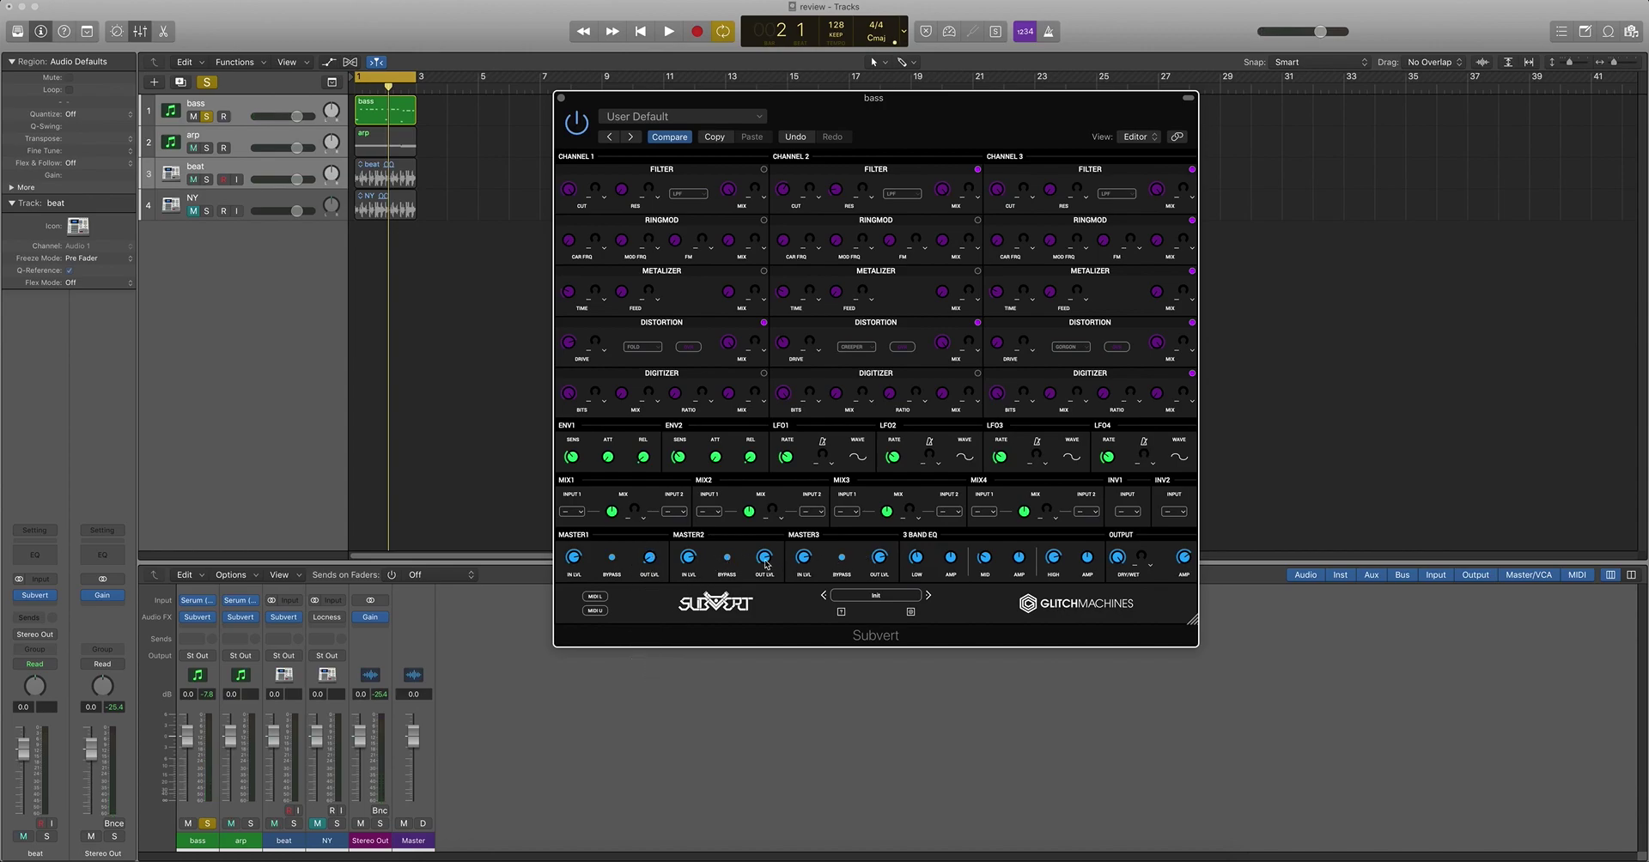
- Activate channel 3 on the bass and leave only its Digitizer module on
{"action": "left_click", "coordinate": [844, 561]}
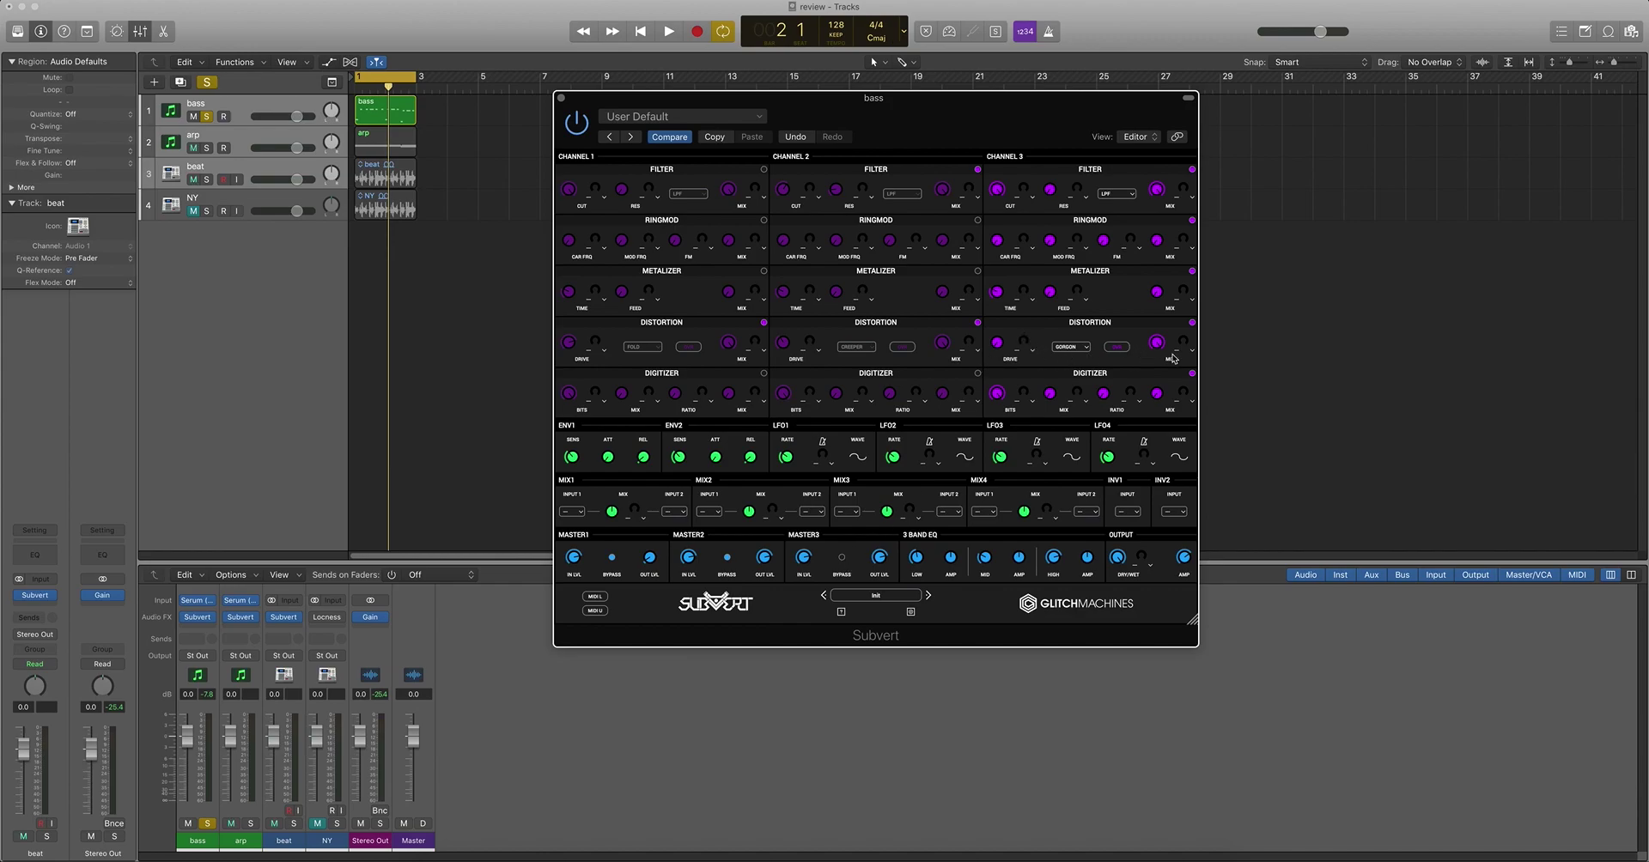
{"action": "left_click", "coordinate": [1193, 323]}
{"action": "left_click", "coordinate": [1192, 271]}
{"action": "left_click", "coordinate": [1192, 220]}
{"action": "left_click", "coordinate": [1192, 169]}
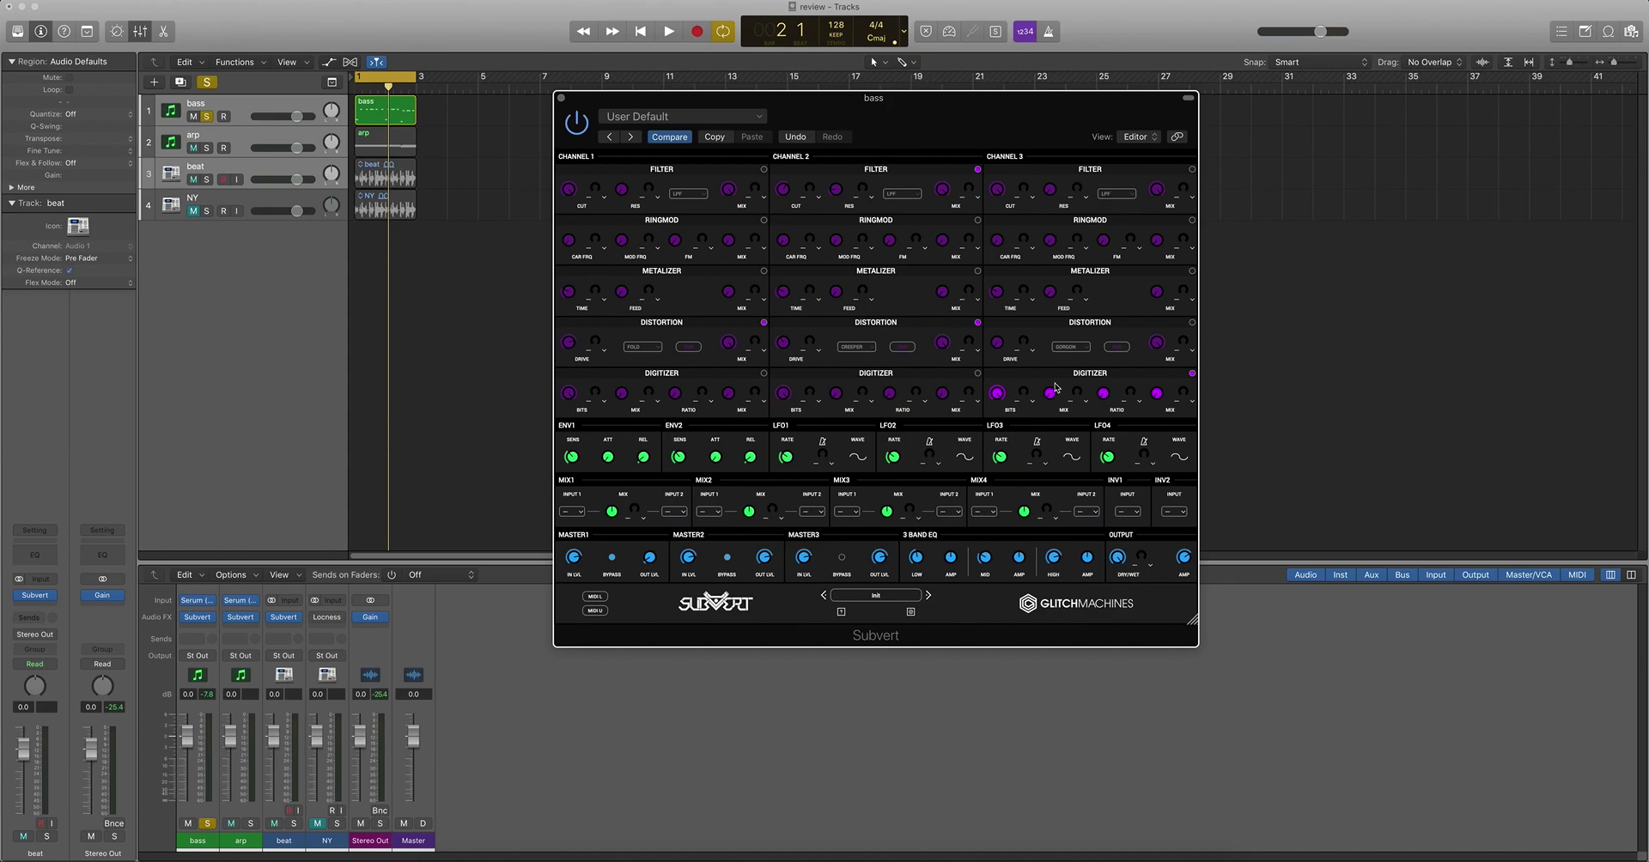
- Audition the bass through channel 3 while adjusting the Digitizer's bits and ratio
{"action": "key", "text": "space"}
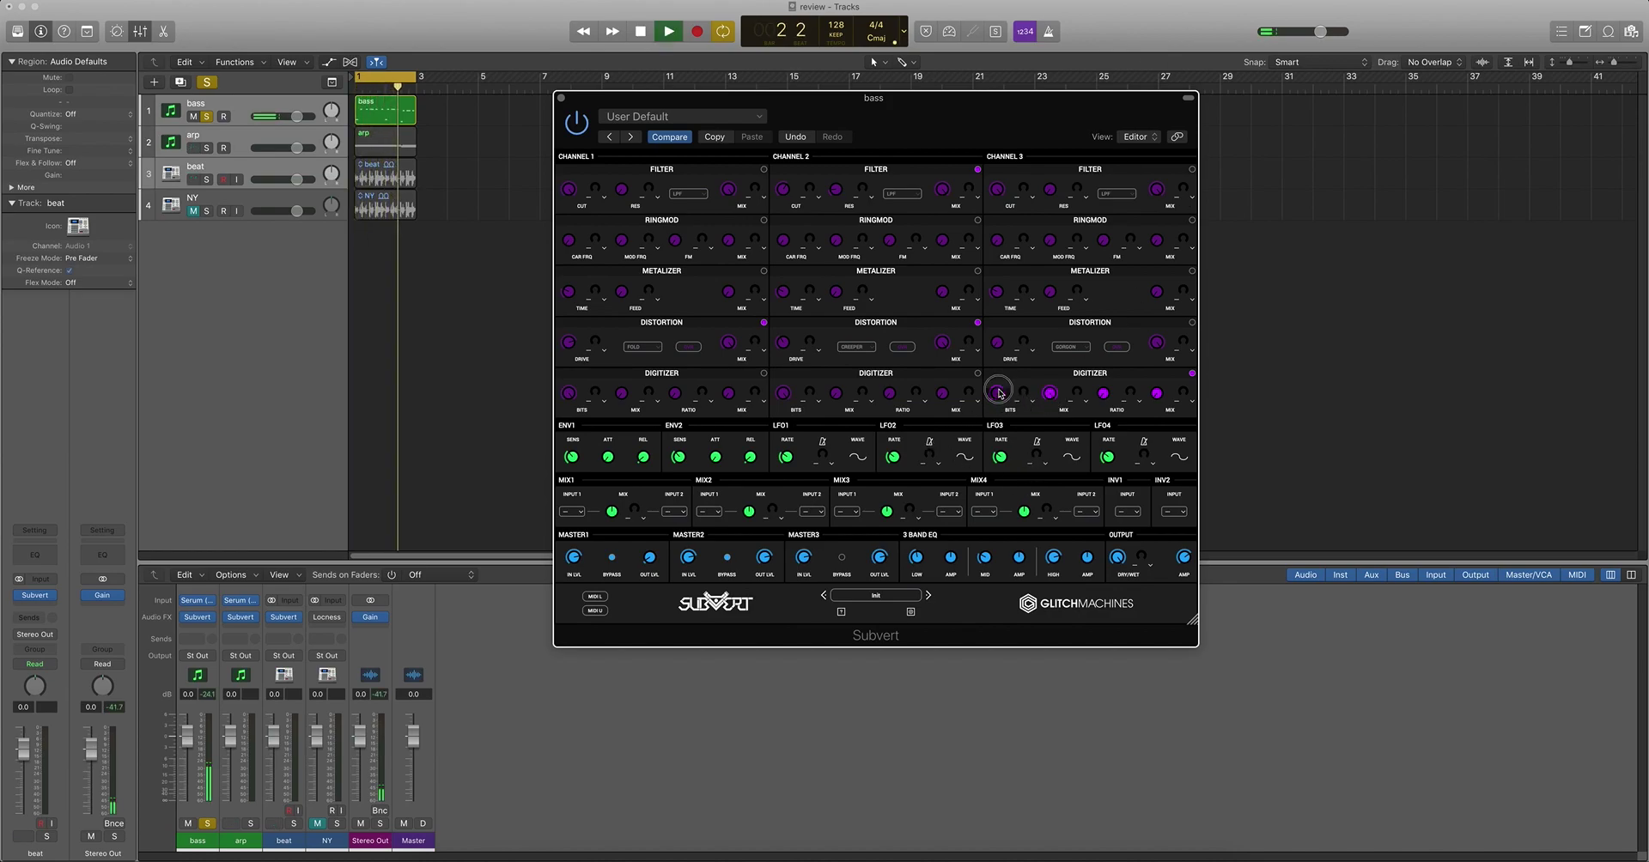
{"action": "left_click_drag", "start_coordinate": [997, 392], "coordinate": [1000, 500]}
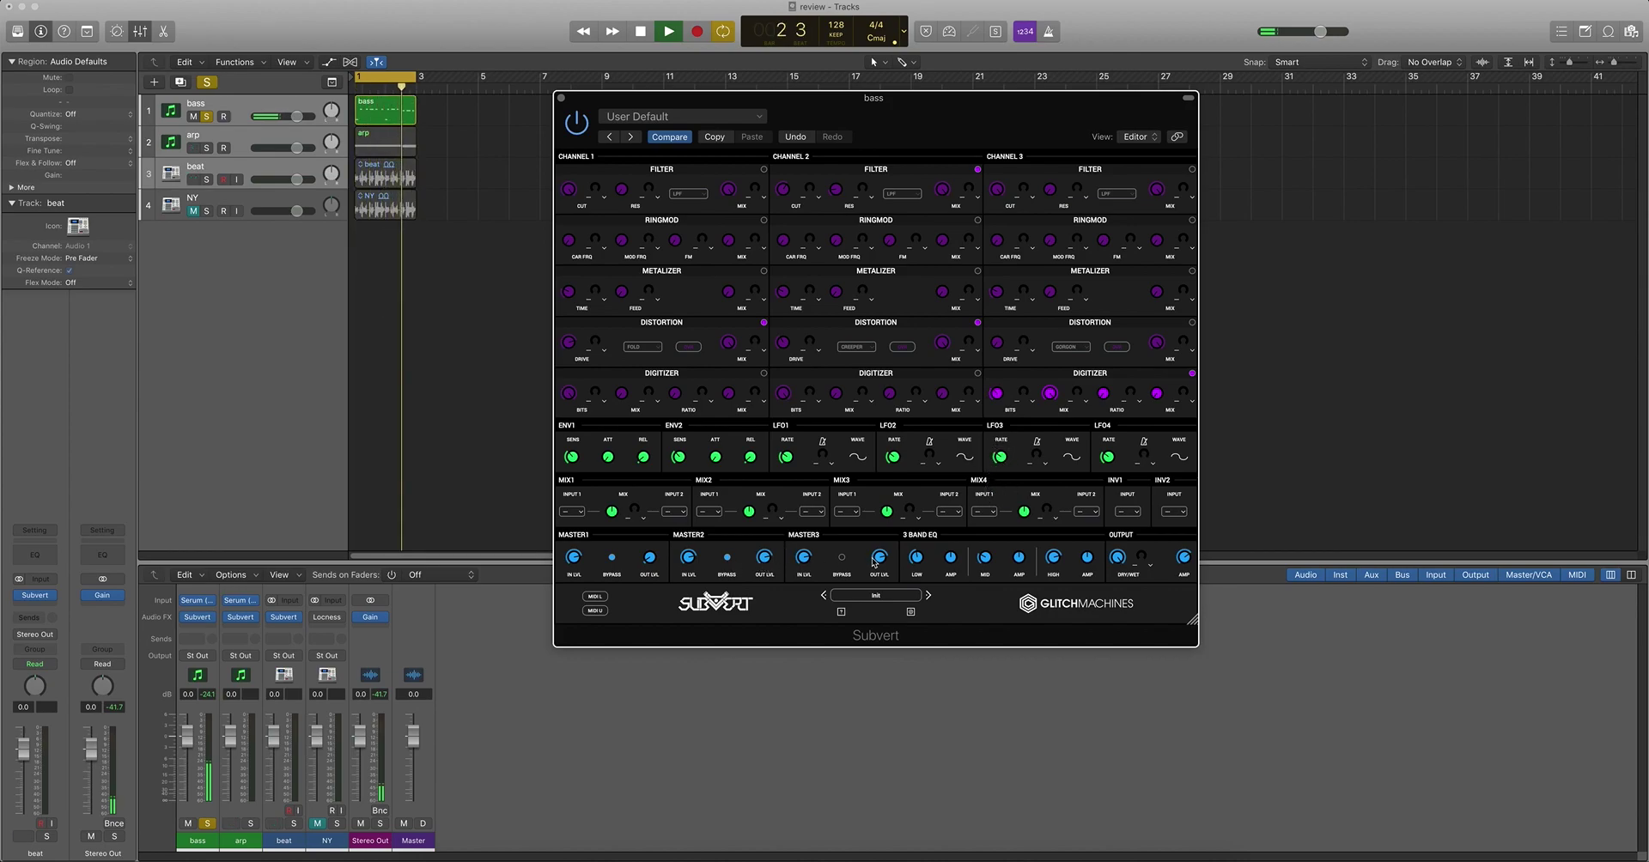
{"action": "mouse_move", "coordinate": [1001, 388]}
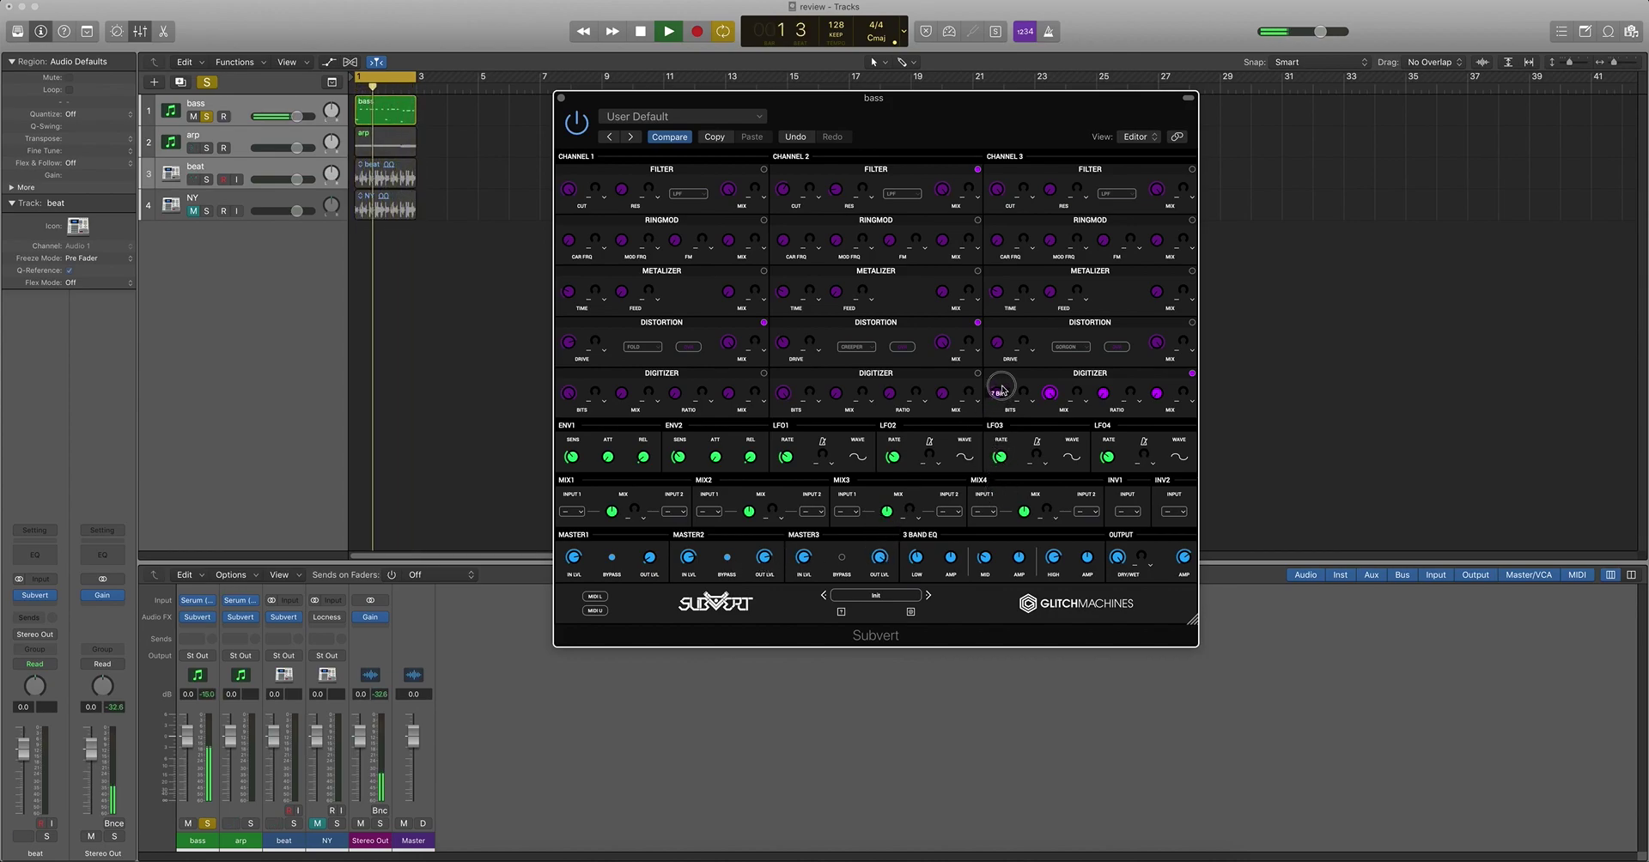
{"action": "mouse_move", "coordinate": [1001, 389]}
{"action": "left_mouse_down"}
{"action": "mouse_move", "coordinate": [998, 421]}
{"action": "mouse_move", "coordinate": [1005, 388]}
{"action": "left_mouse_up"}
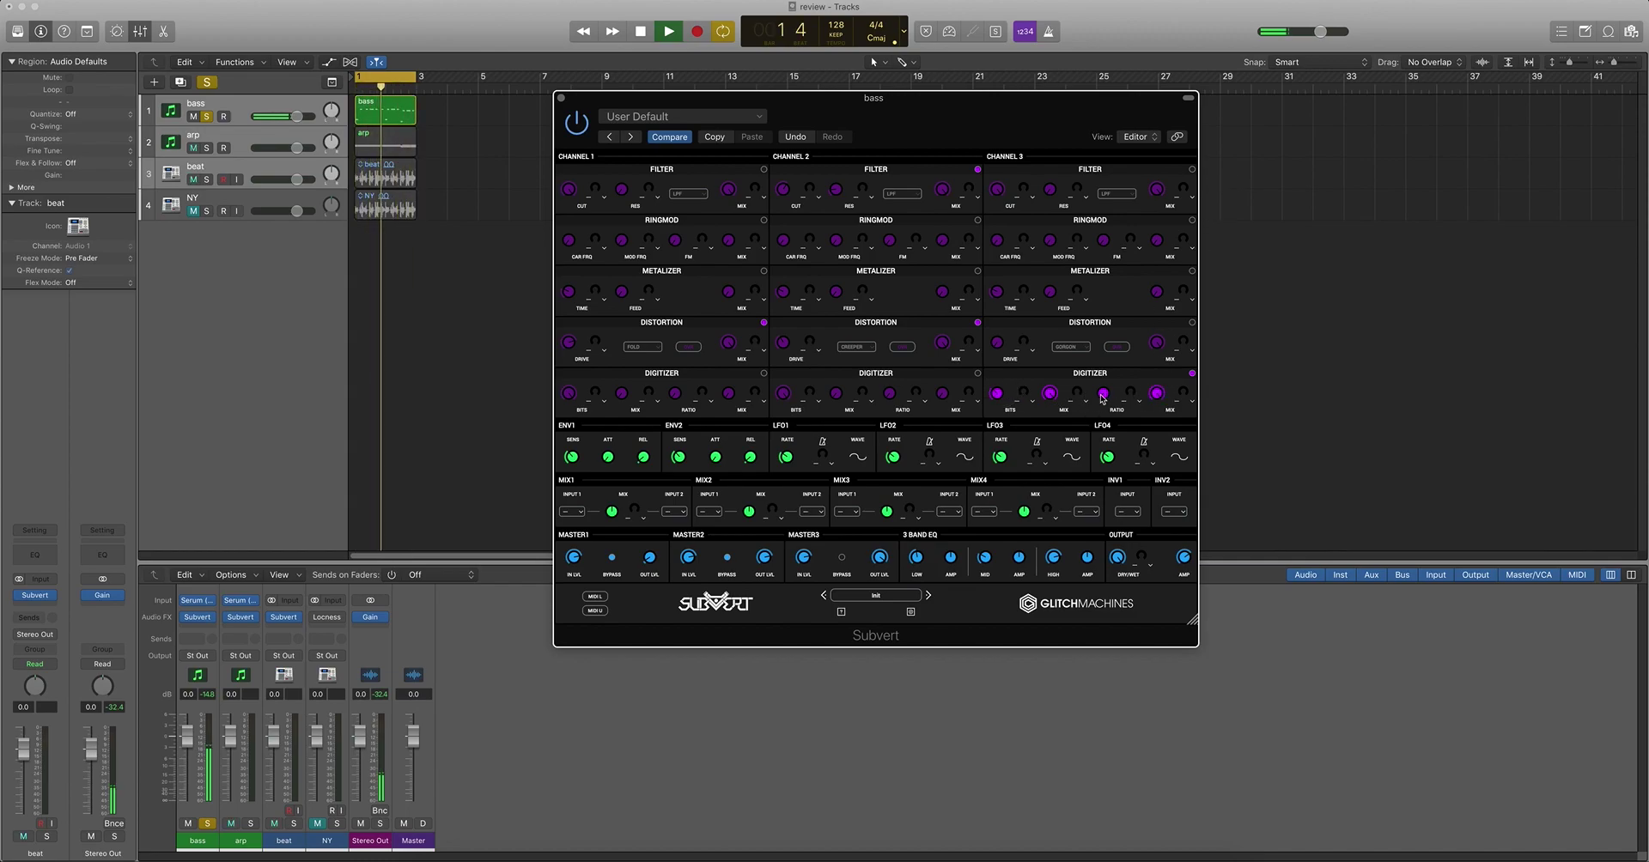
{"action": "left_click_drag", "start_coordinate": [1136, 291], "coordinate": [1137, 393]}
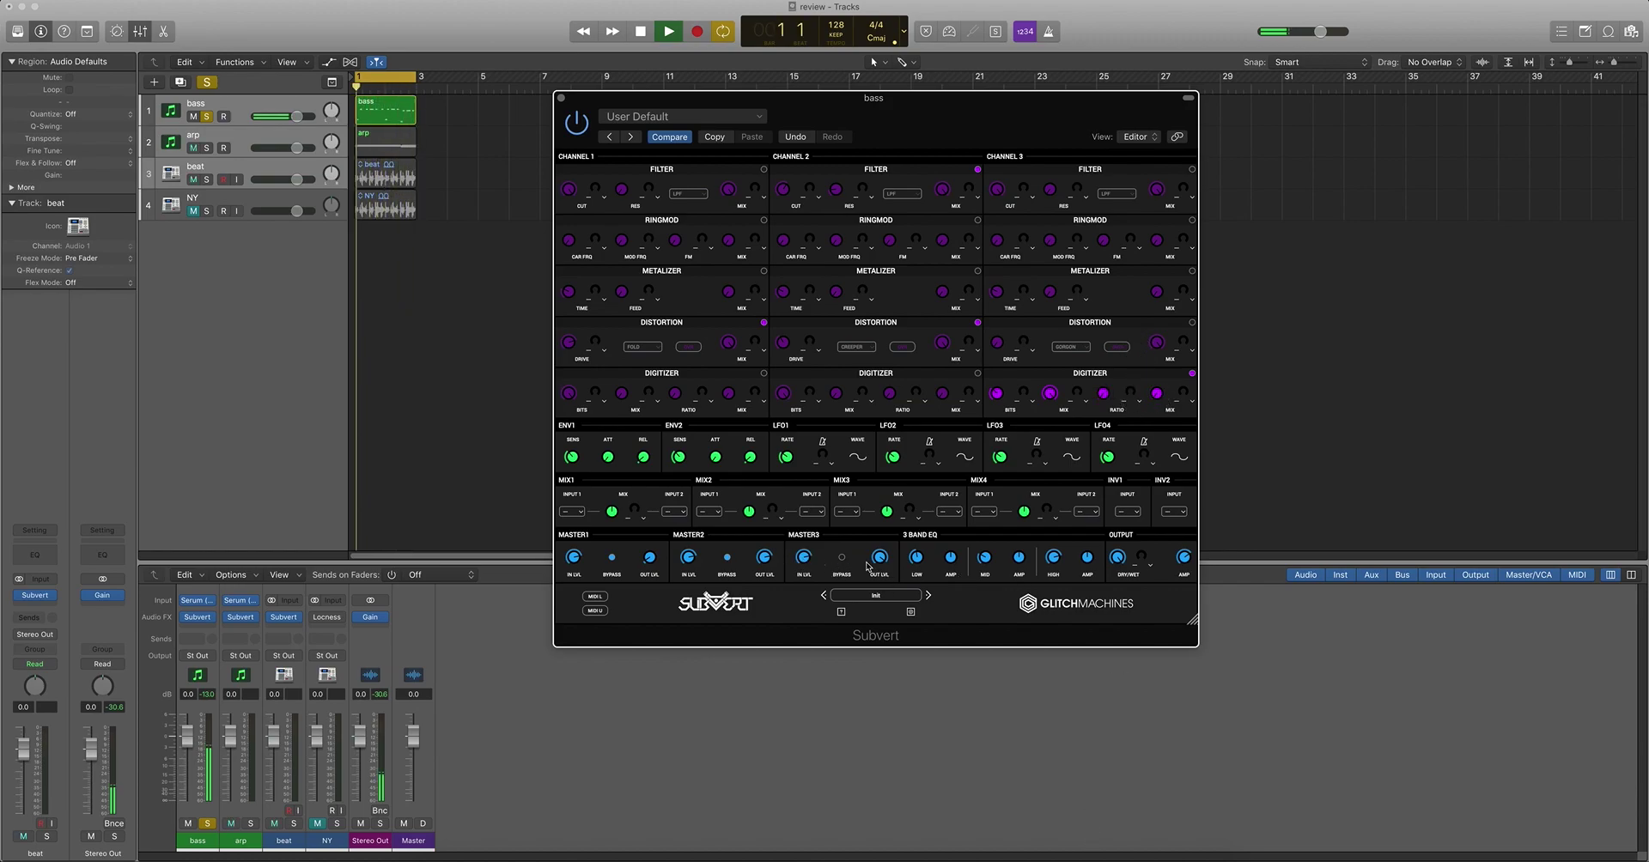
{"action": "key", "text": "space"}
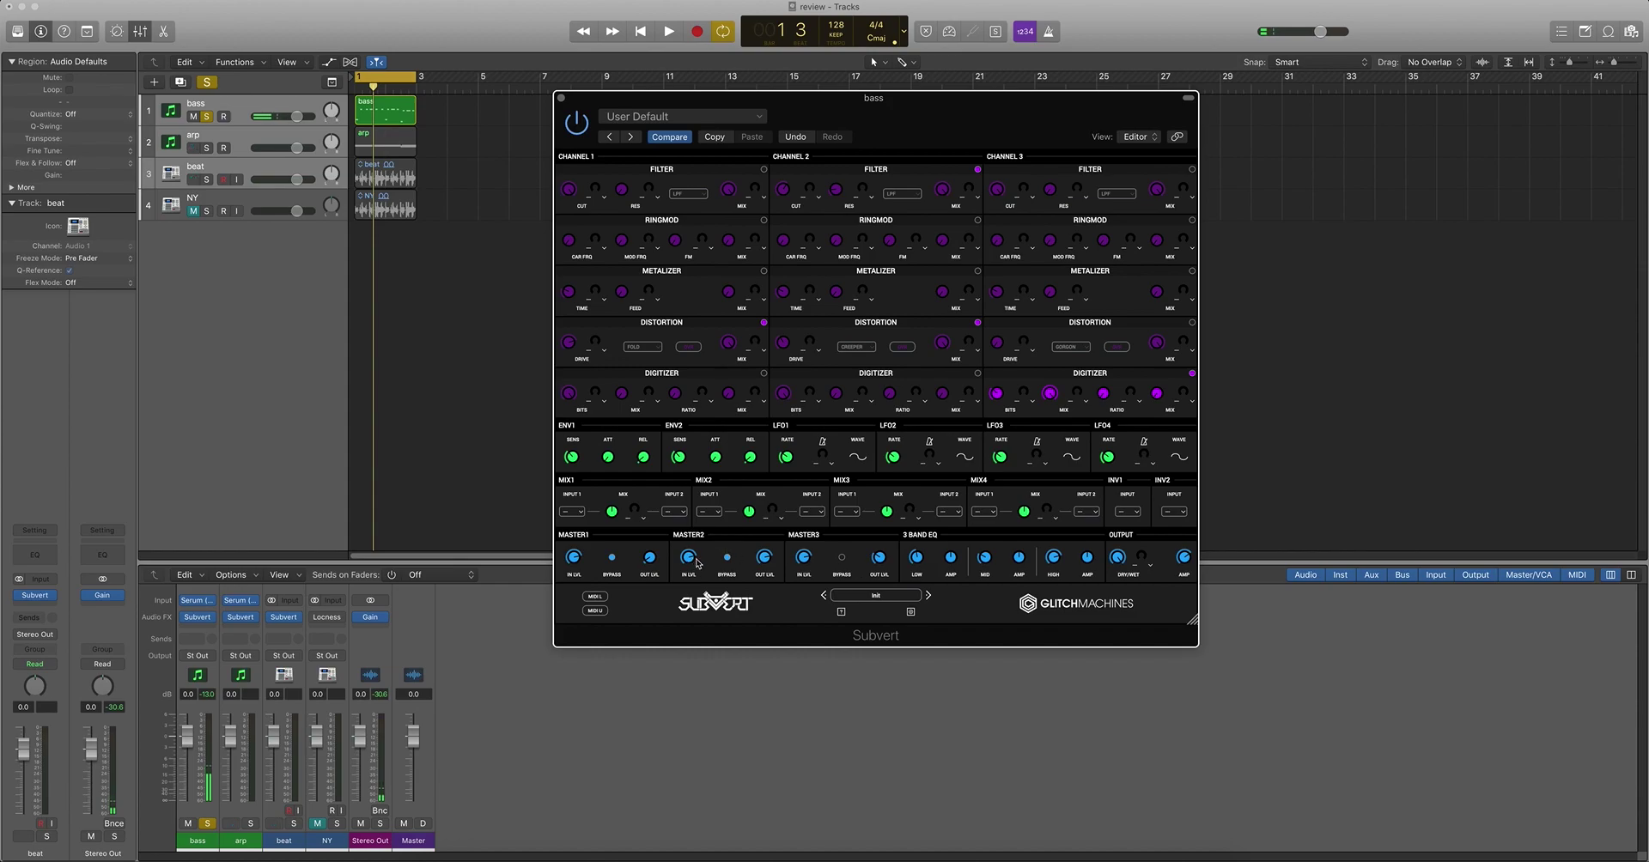
- Reactivate channels 1 and 2 and compare the playing bass with channel 3 bypassed and active
{"action": "left_click", "coordinate": [728, 560]}
{"action": "left_click", "coordinate": [612, 560]}
{"action": "key", "text": "space"}
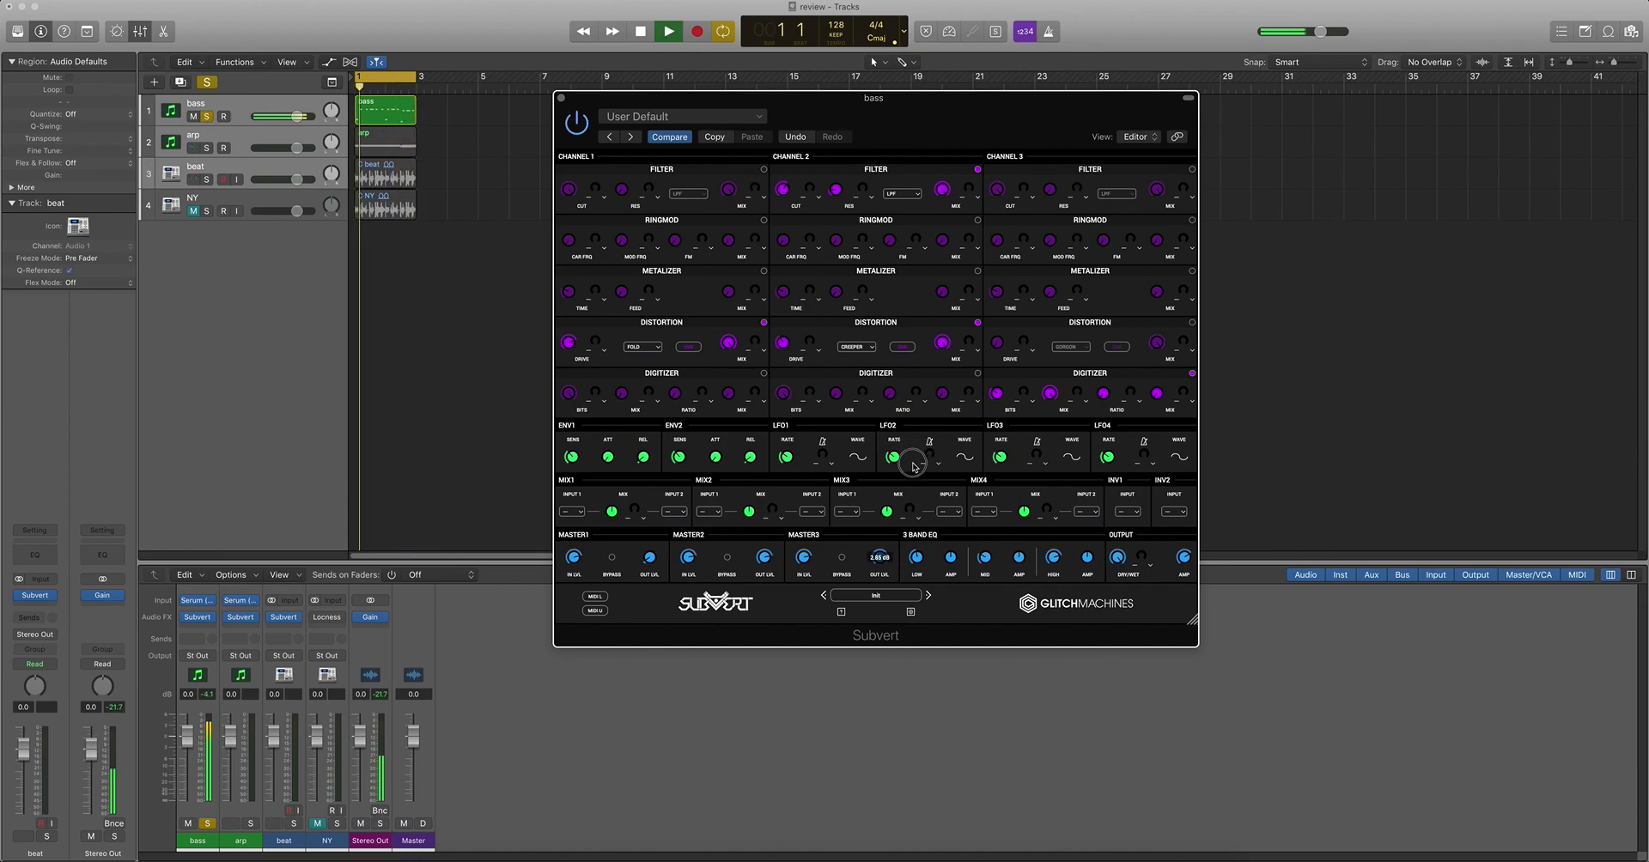
{"action": "left_click", "coordinate": [843, 559]}
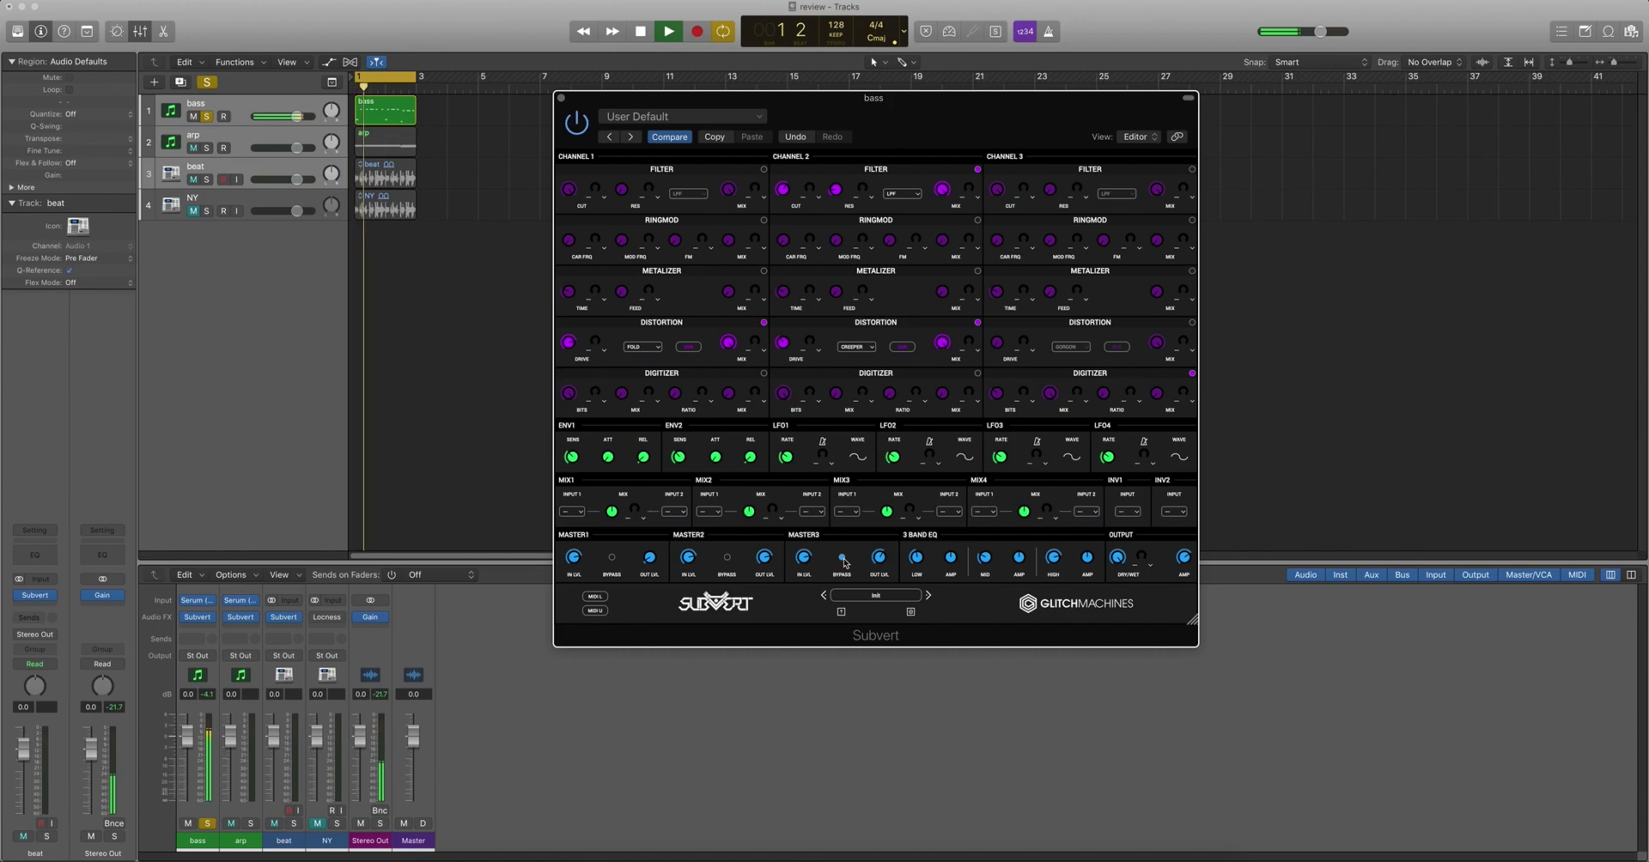
{"action": "left_click", "coordinate": [843, 559]}
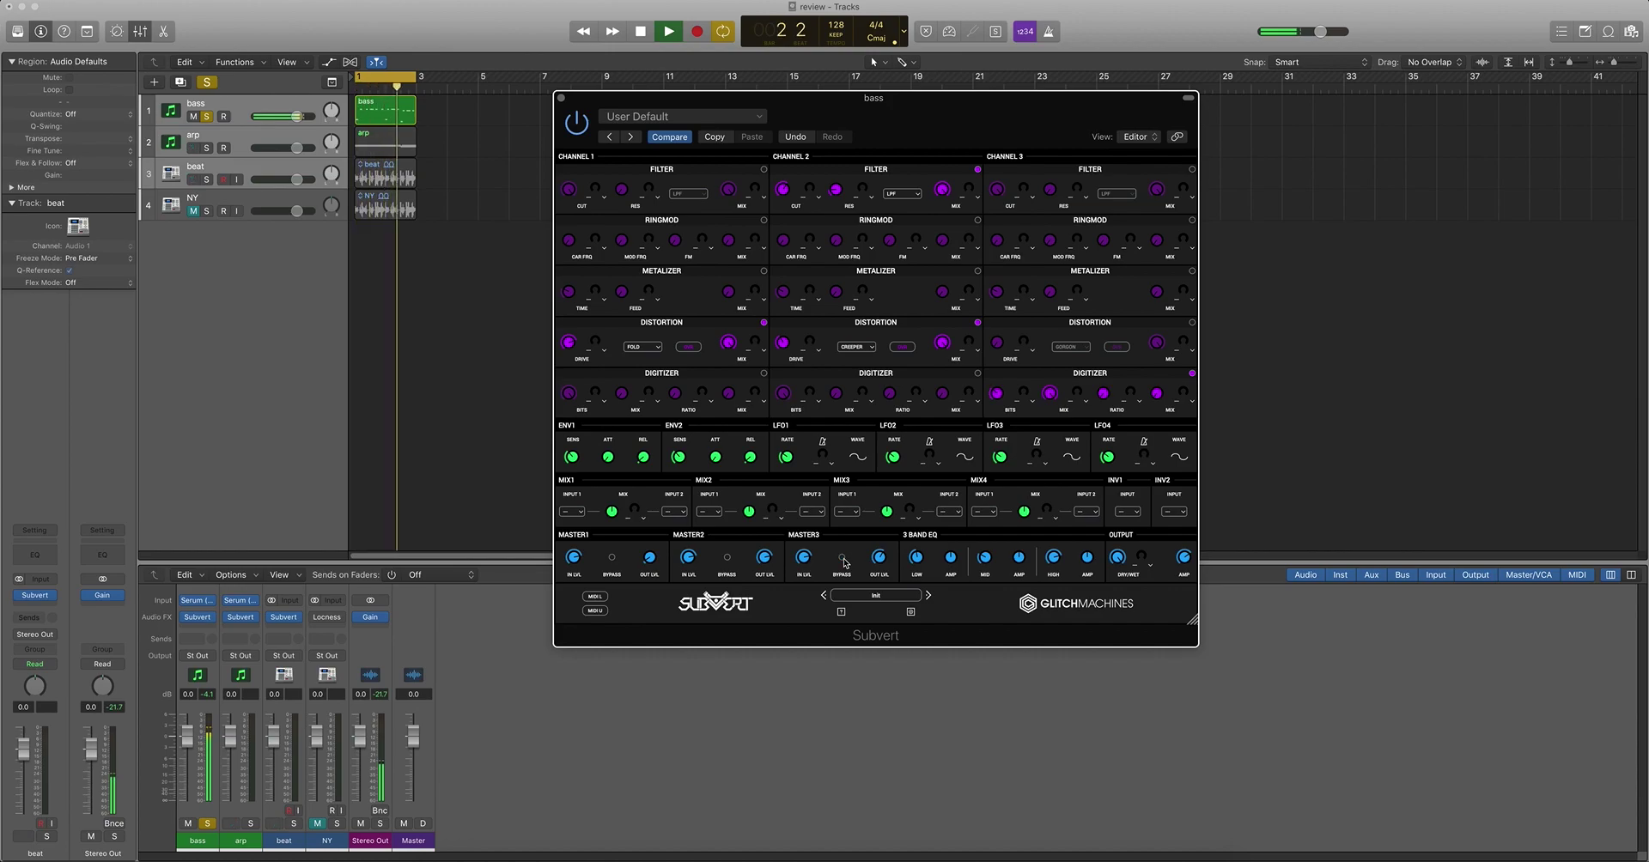
- Raise channel 1's output level and compare the bass with individual channels bypassed and active
{"action": "left_click_drag", "start_coordinate": [669, 575], "coordinate": [700, 490]}
{"action": "left_click", "coordinate": [612, 559]}
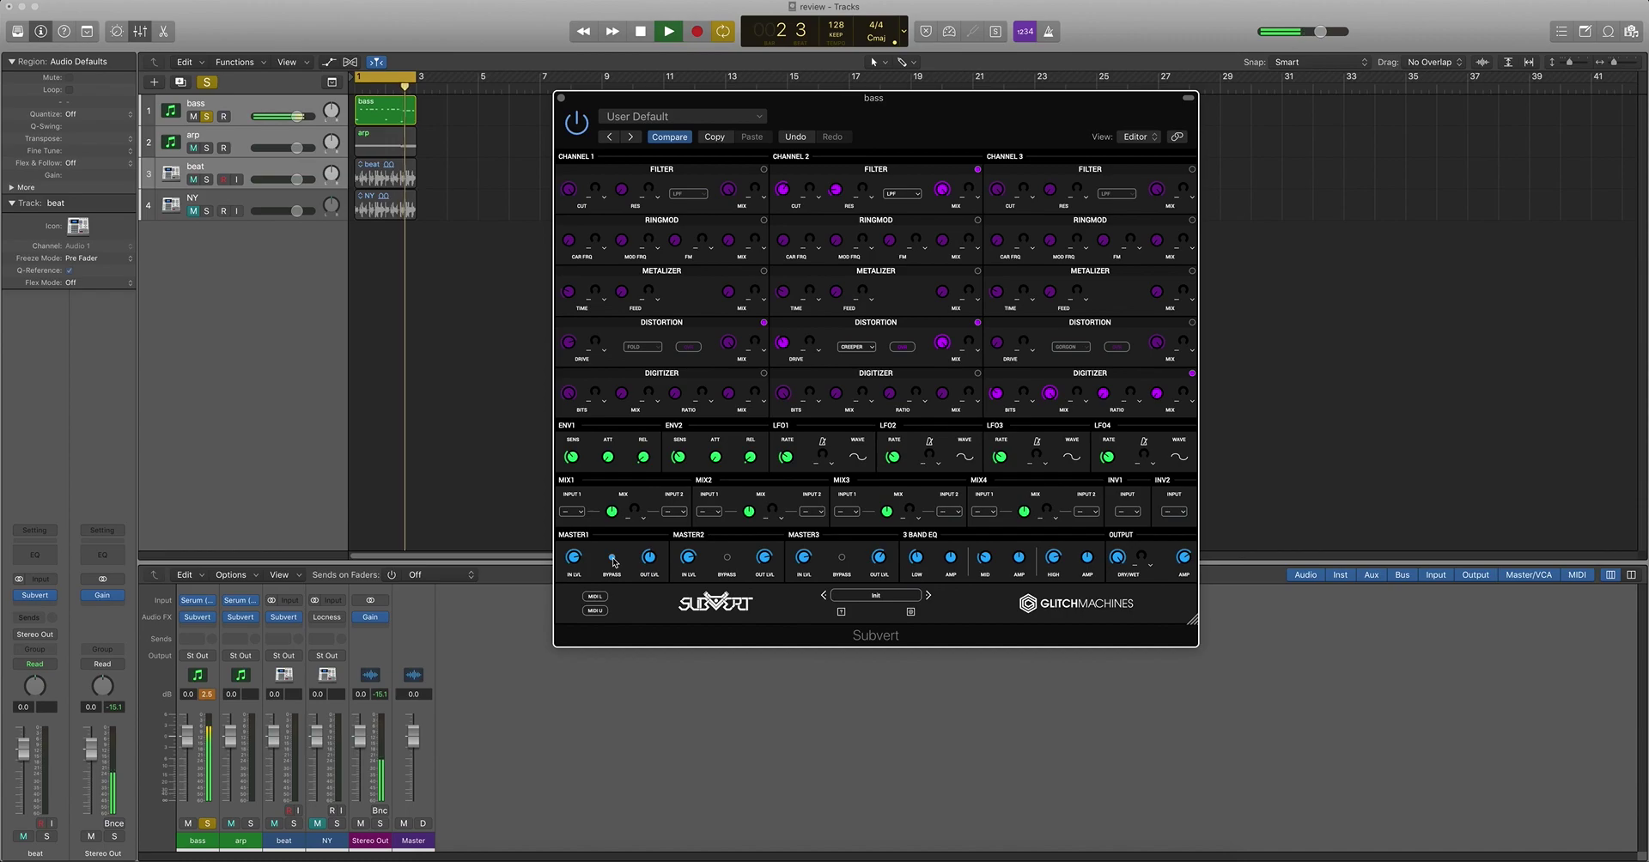
{"action": "left_click", "coordinate": [842, 558]}
{"action": "left_click", "coordinate": [842, 558]}
{"action": "left_click", "coordinate": [613, 559]}
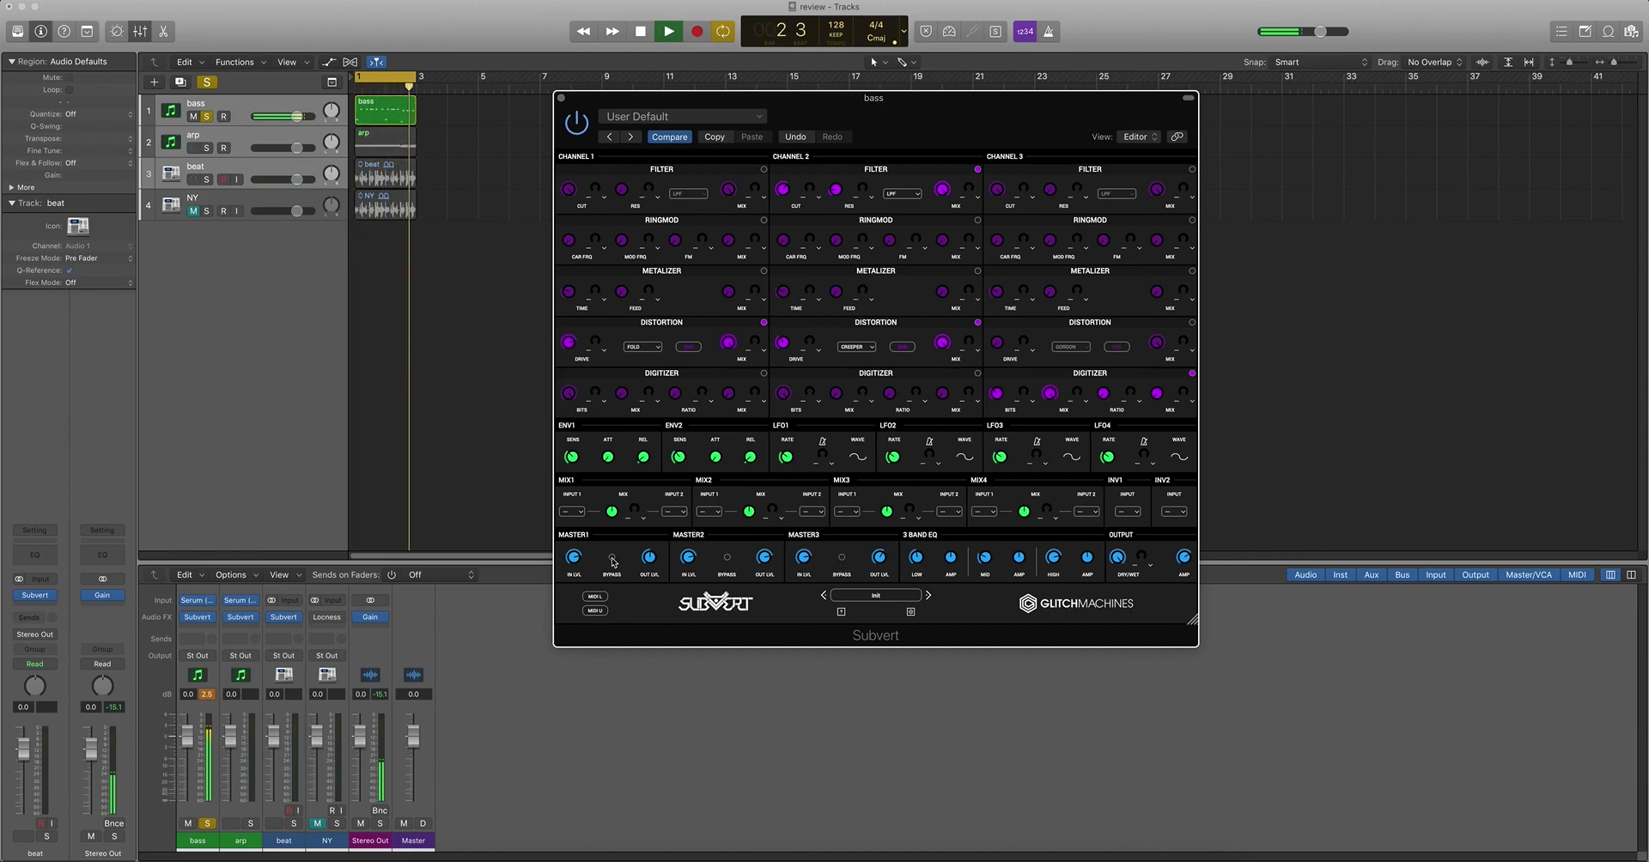
{"action": "left_click", "coordinate": [728, 560]}
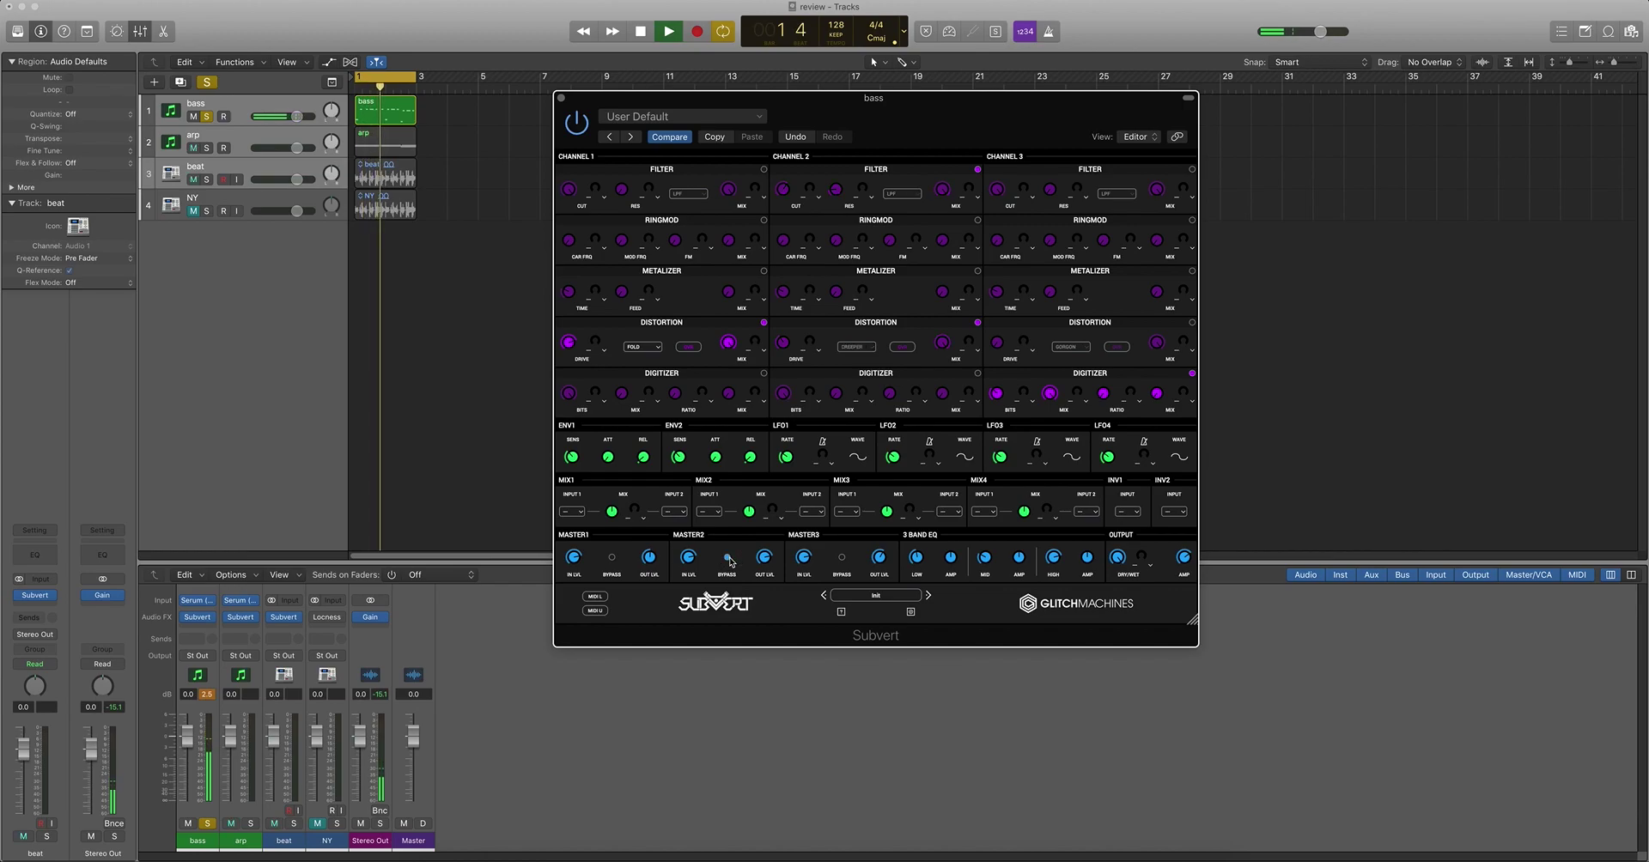
{"action": "left_click", "coordinate": [728, 559]}
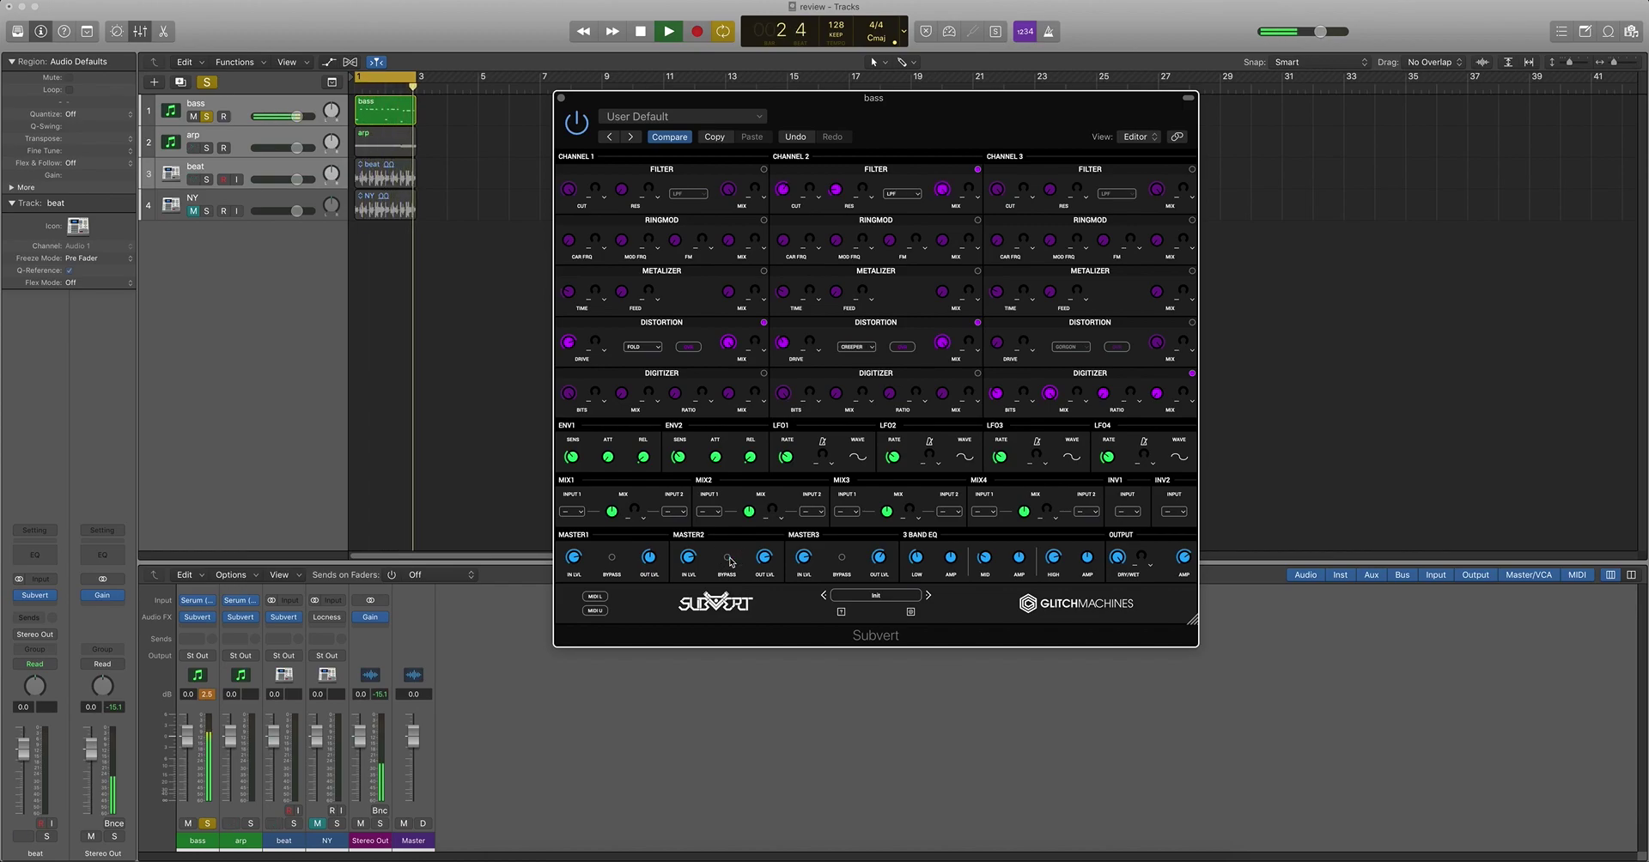
{"action": "left_click_drag", "start_coordinate": [655, 559], "coordinate": [669, 525]}
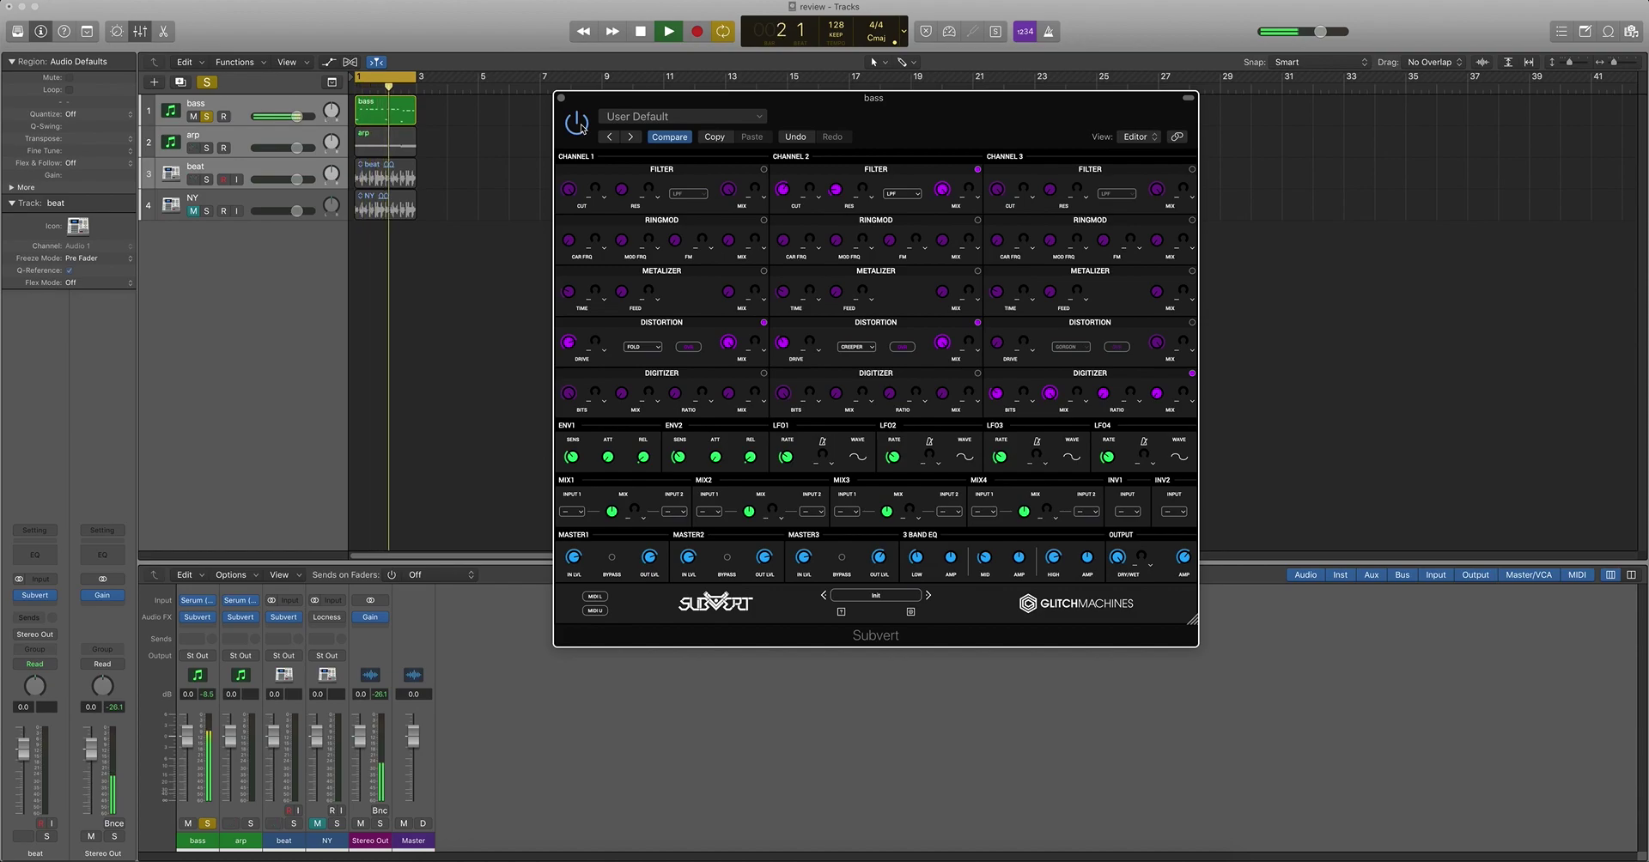
- Copy the current Subvert settings and audition the "interesting bass" preset
{"action": "key", "text": "space"}
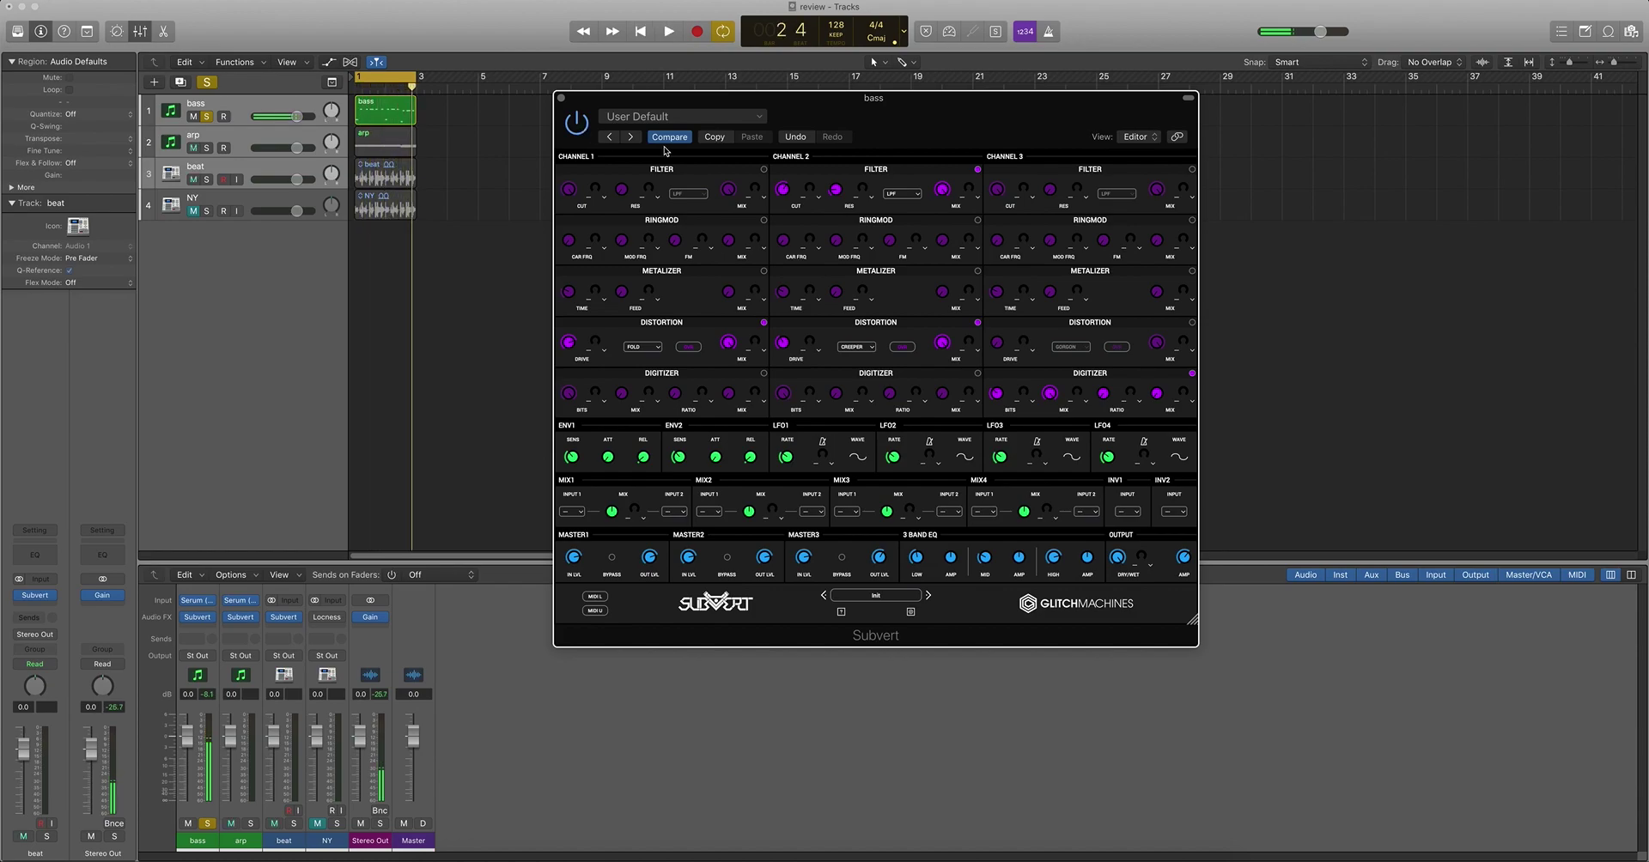
{"action": "left_click", "coordinate": [715, 137]}
{"action": "left_click", "coordinate": [695, 117]}
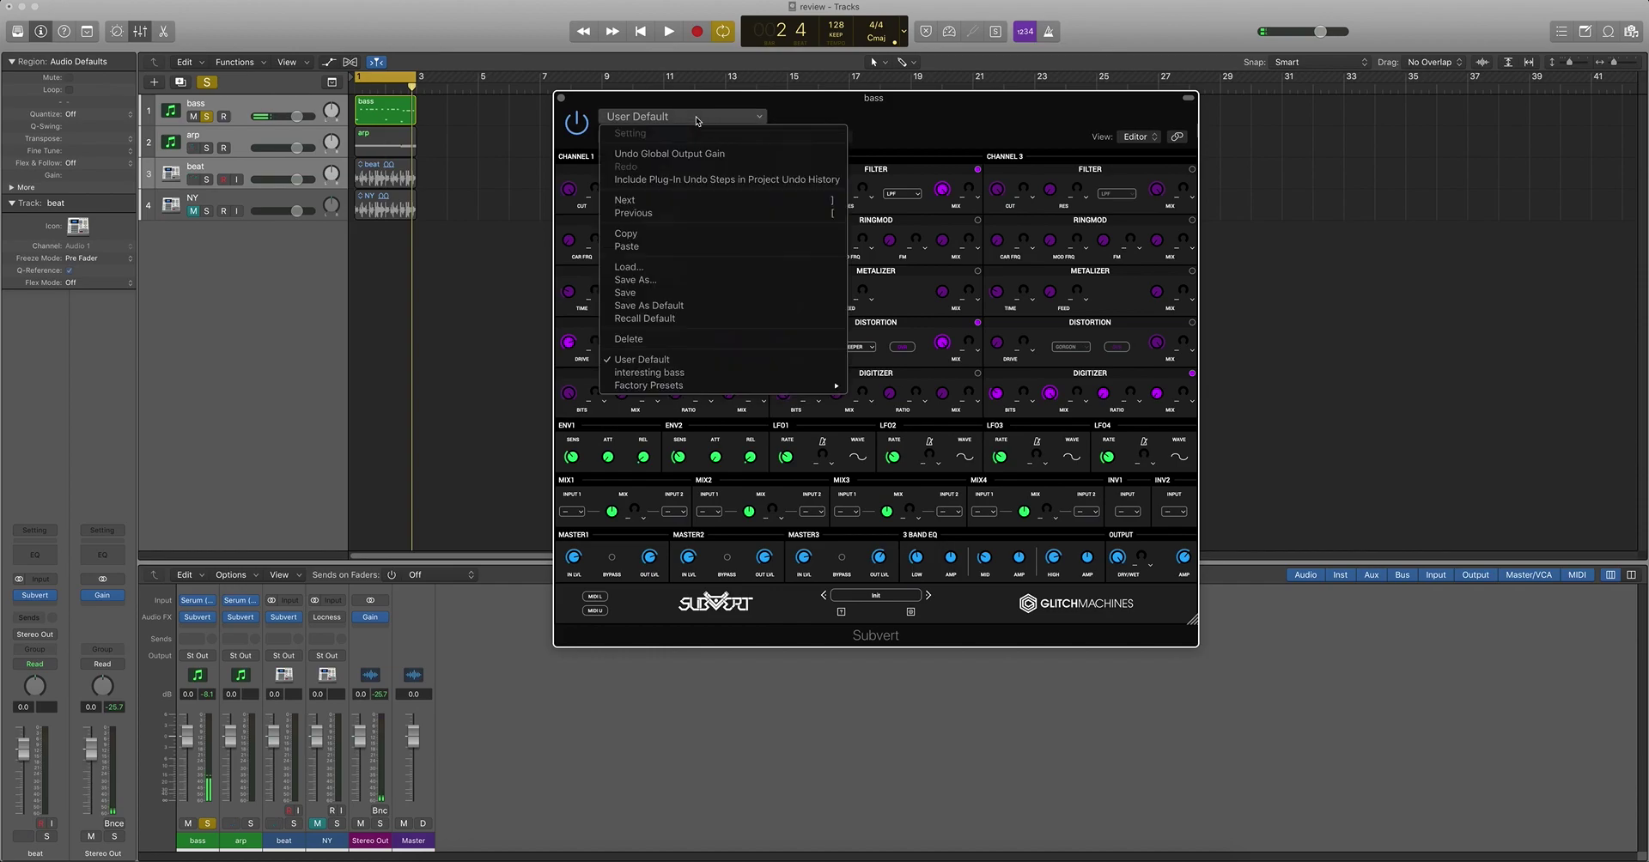
{"action": "left_click", "coordinate": [684, 373]}
{"action": "key", "text": "space"}
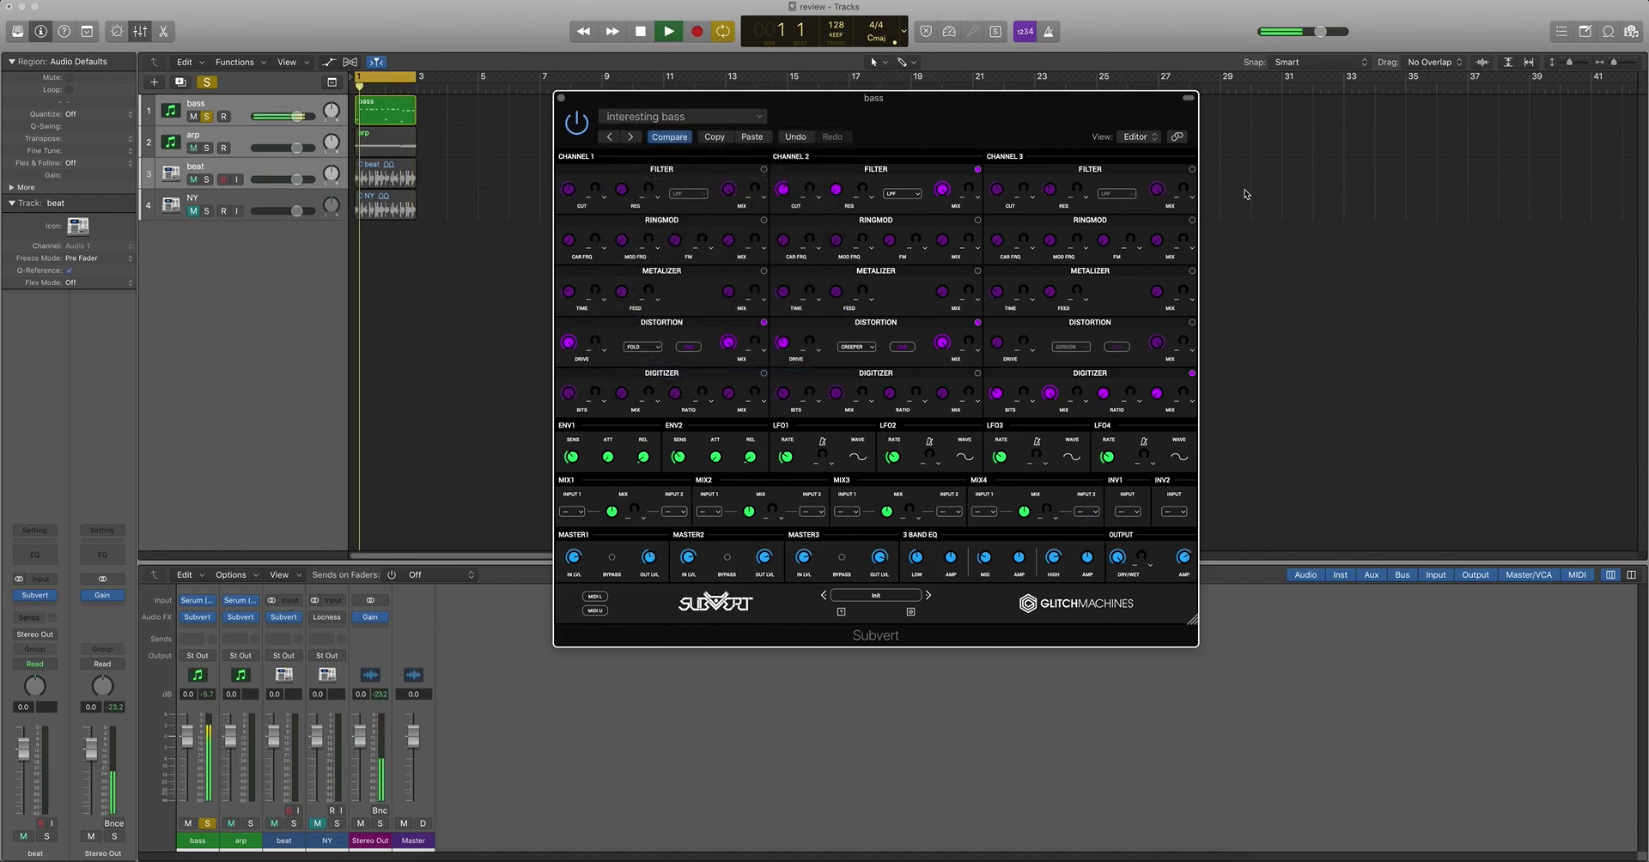
- Paste the copied settings back and use Compare to switch between them and the saved state during playback
{"action": "left_click", "coordinate": [752, 137]}
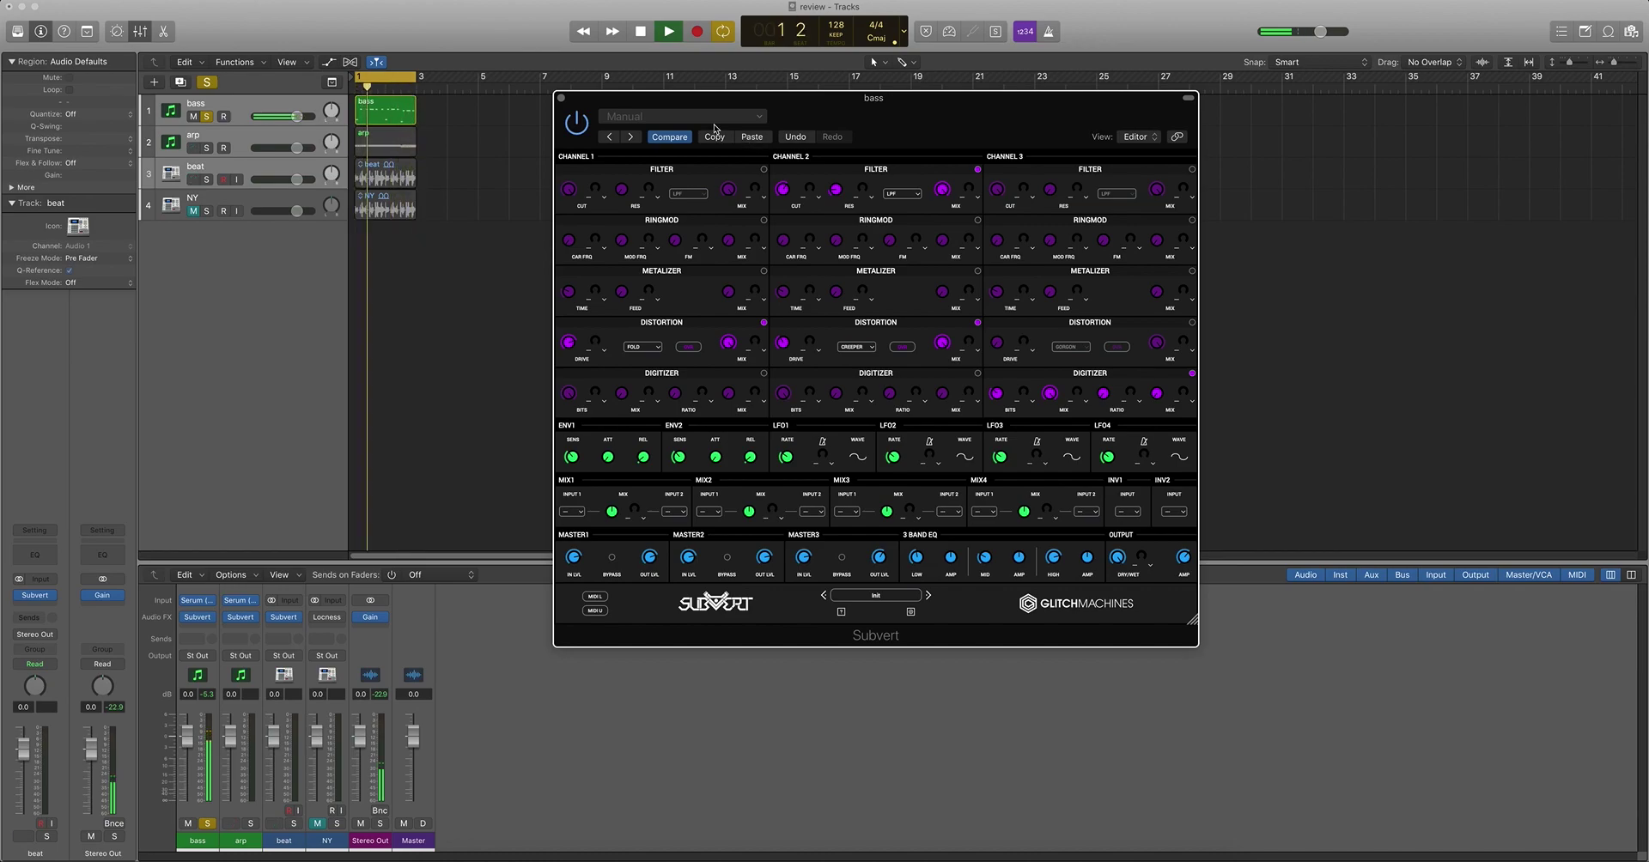
{"action": "key", "text": "space"}
{"action": "key", "text": "space"}
{"action": "left_click", "coordinate": [681, 137]}
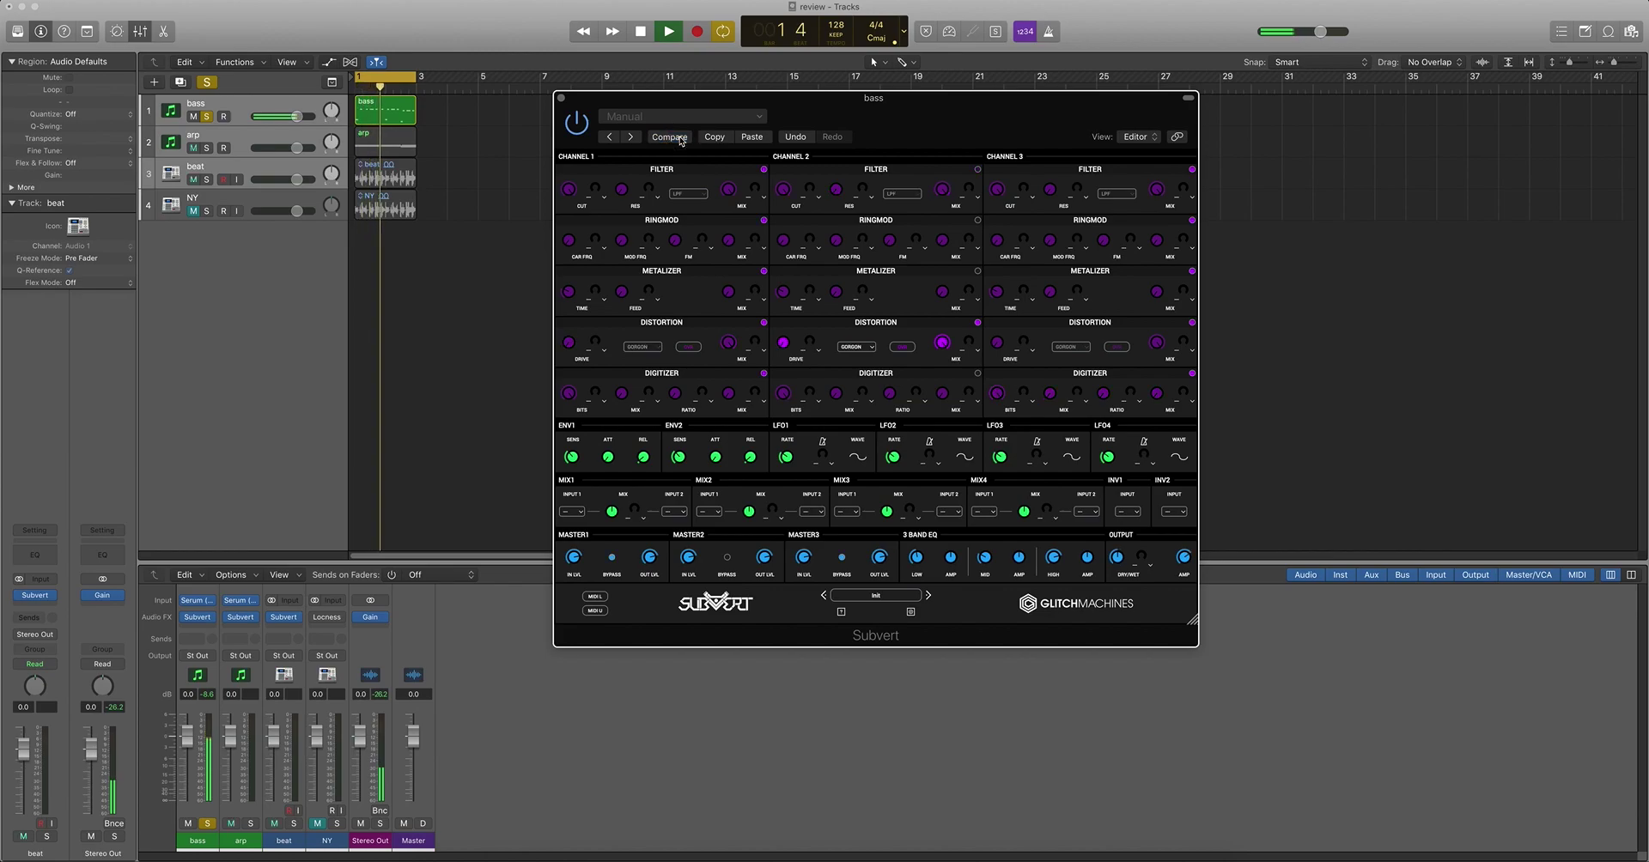
{"action": "left_click", "coordinate": [681, 138]}
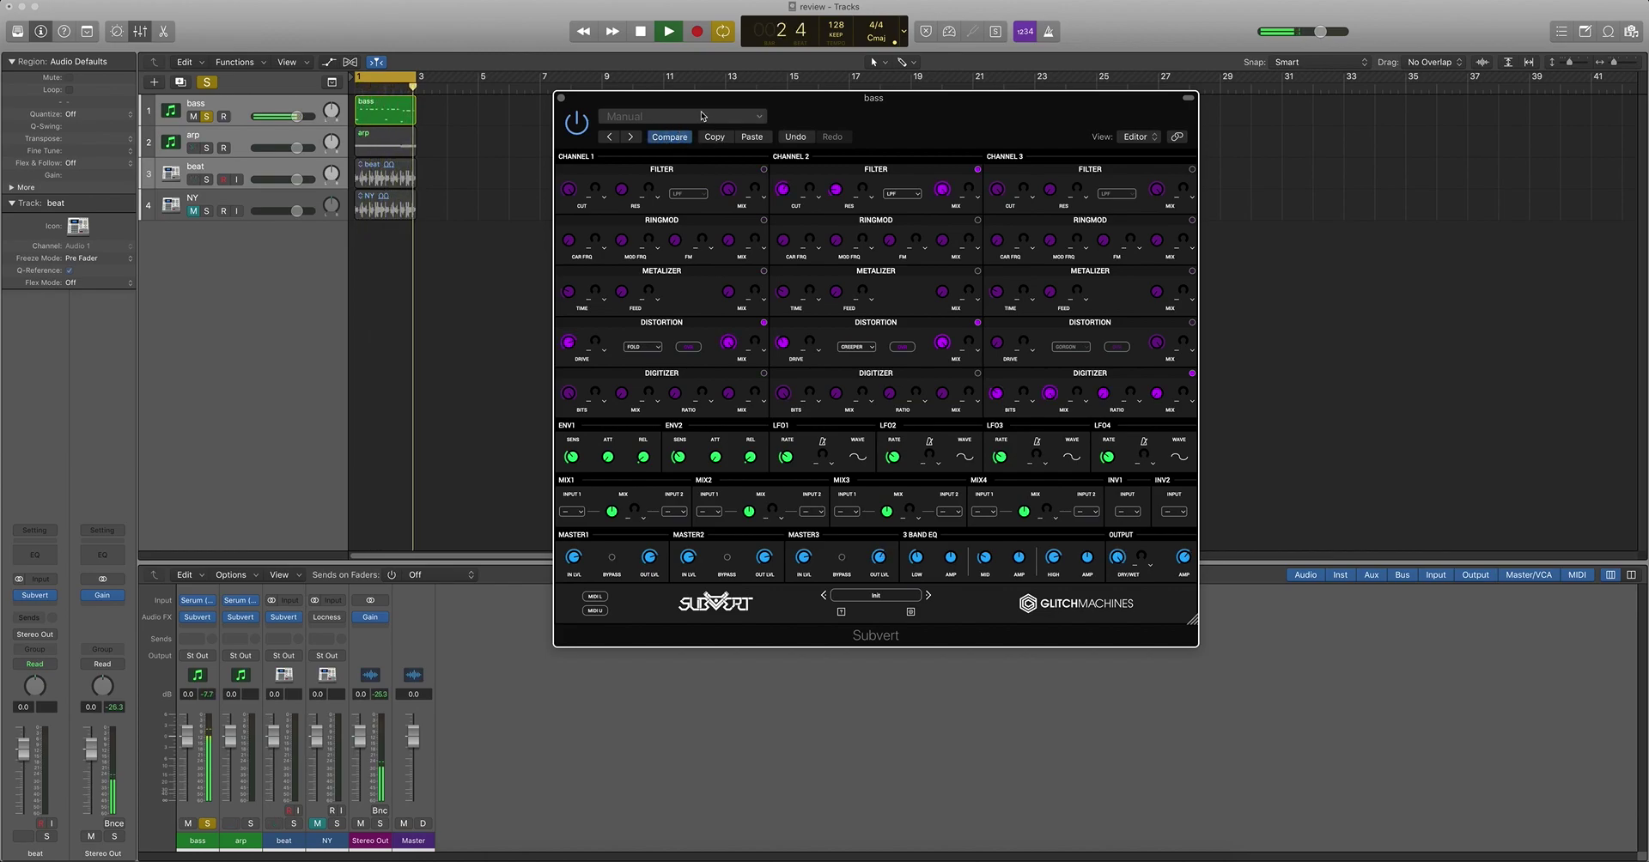
- Reload the "interesting bass" preset and audition it against the pasted settings
{"action": "left_click", "coordinate": [702, 116]}
{"action": "left_click", "coordinate": [679, 373]}
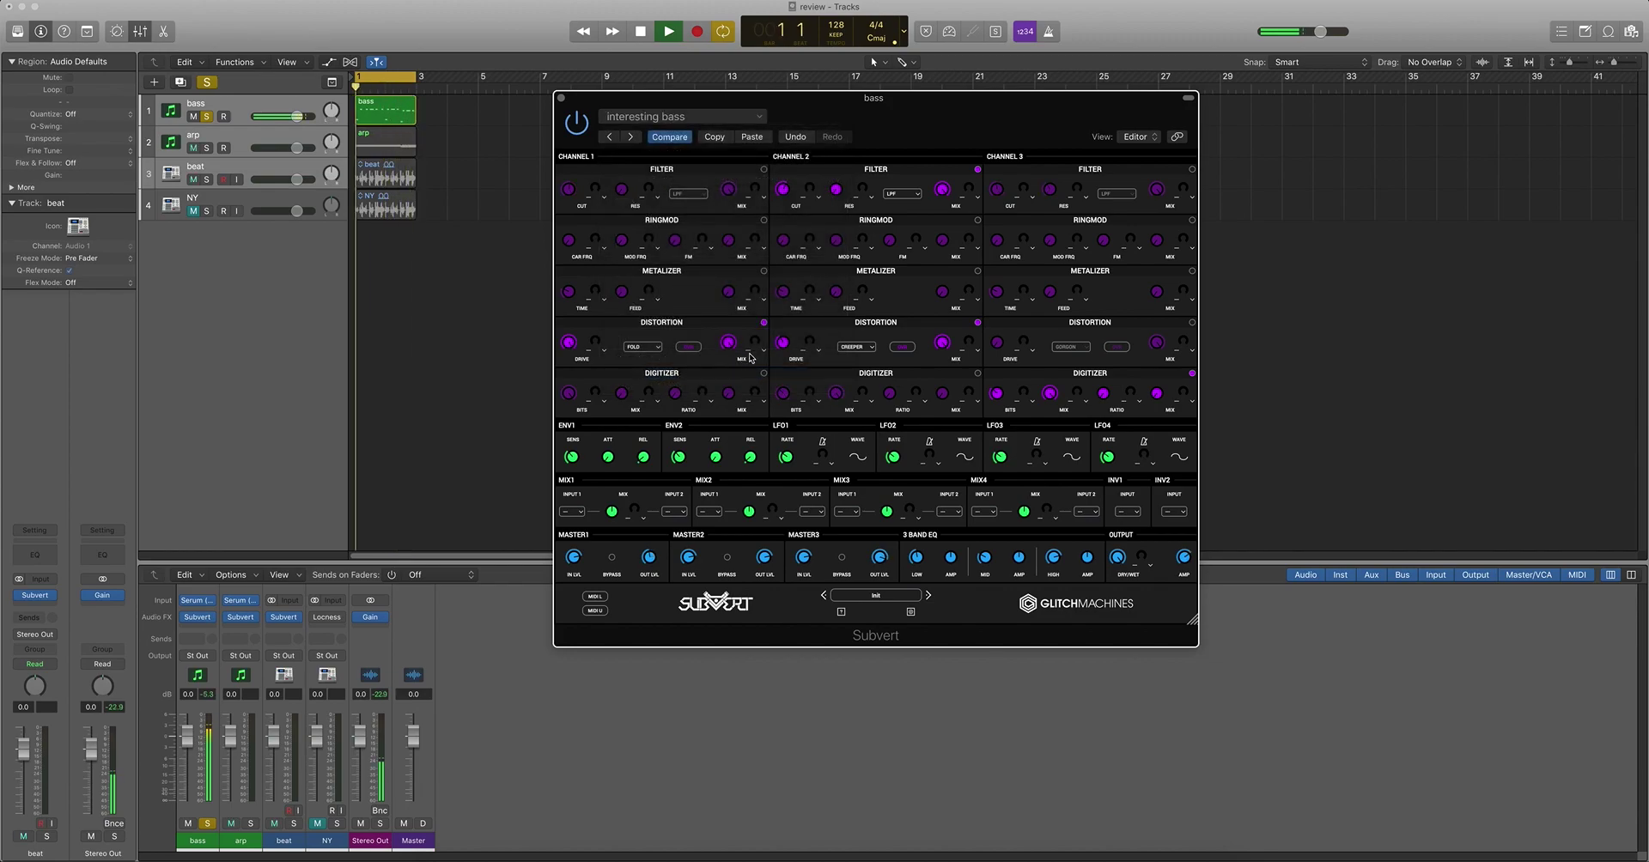
{"action": "left_click", "coordinate": [1304, 289]}
{"action": "key", "text": "space"}
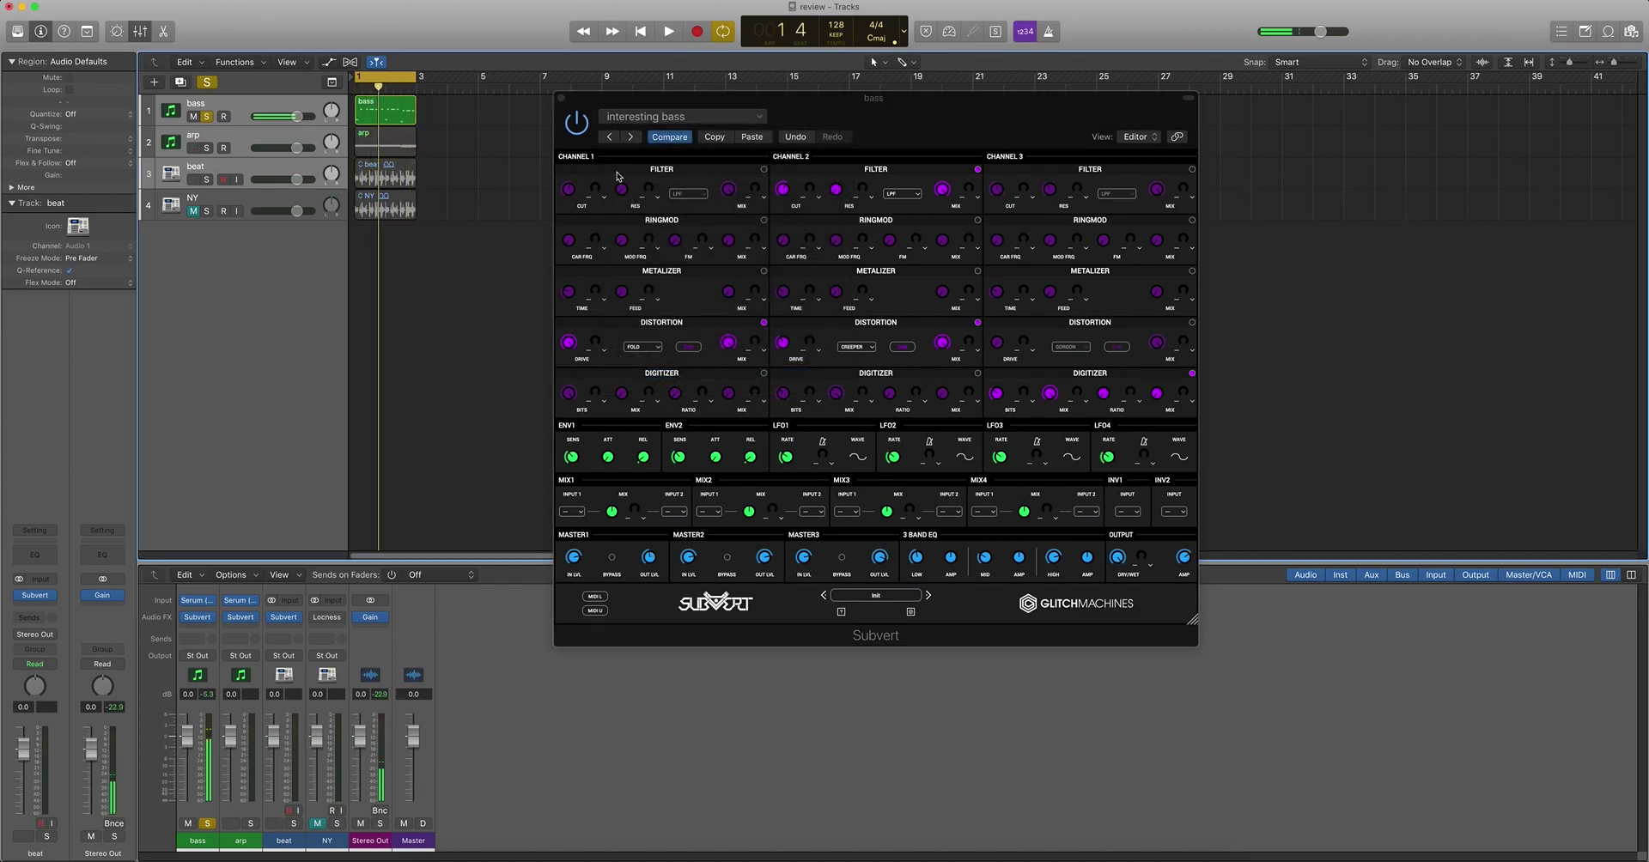
- Move the Subvert window away from the mixer, paste the copied settings and audition the bass
{"action": "left_click_drag", "start_coordinate": [789, 120], "coordinate": [944, 169]}
{"action": "left_click", "coordinate": [931, 162]}
{"action": "key", "text": "space"}
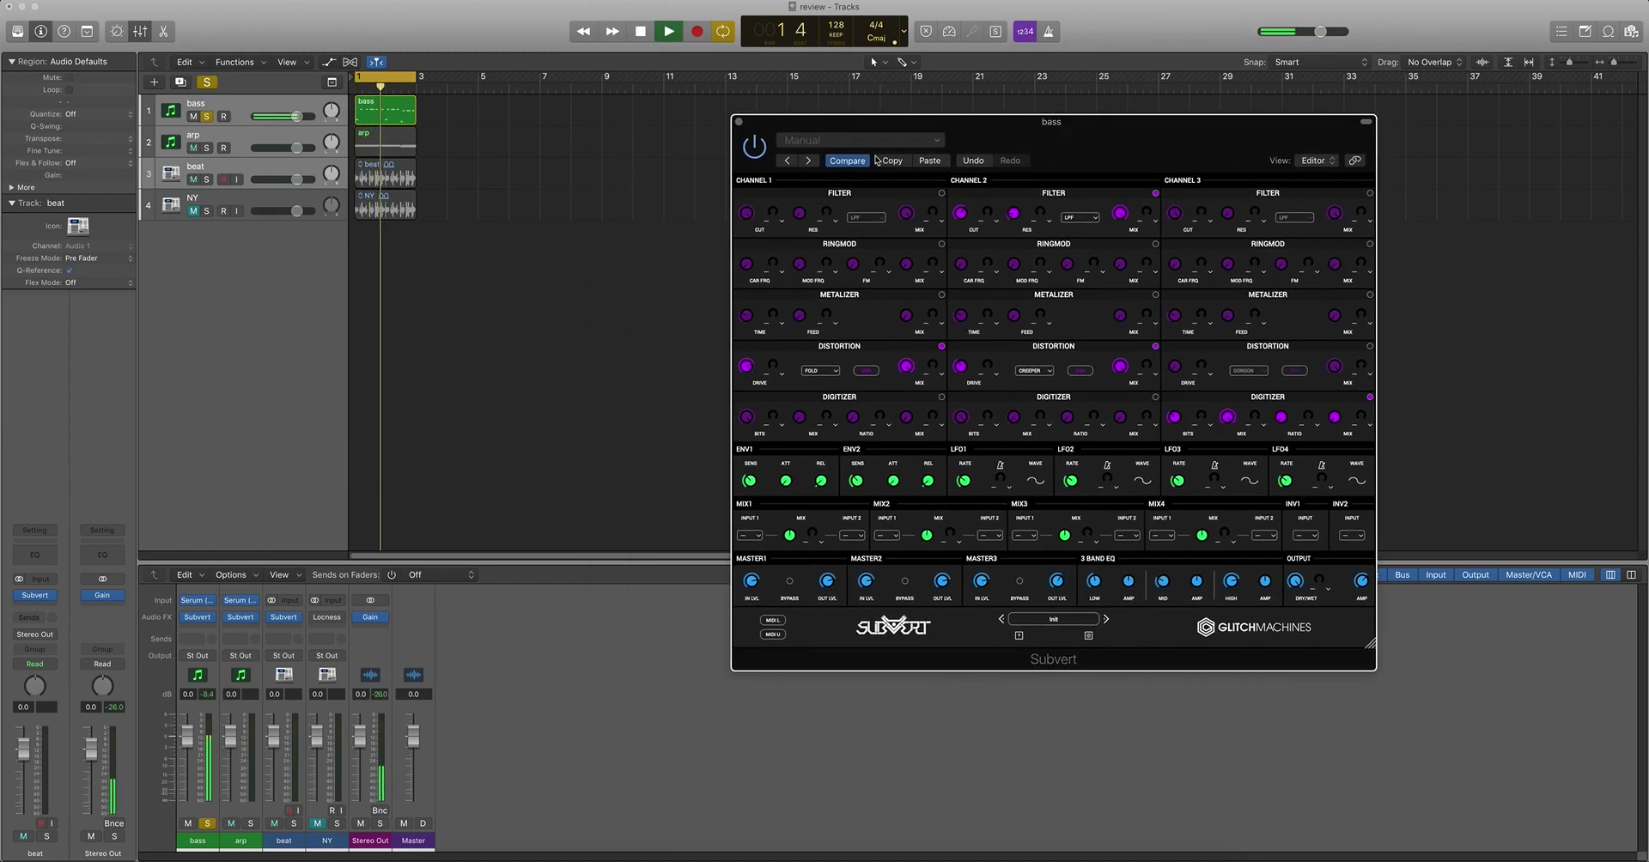
{"action": "key", "text": "space"}
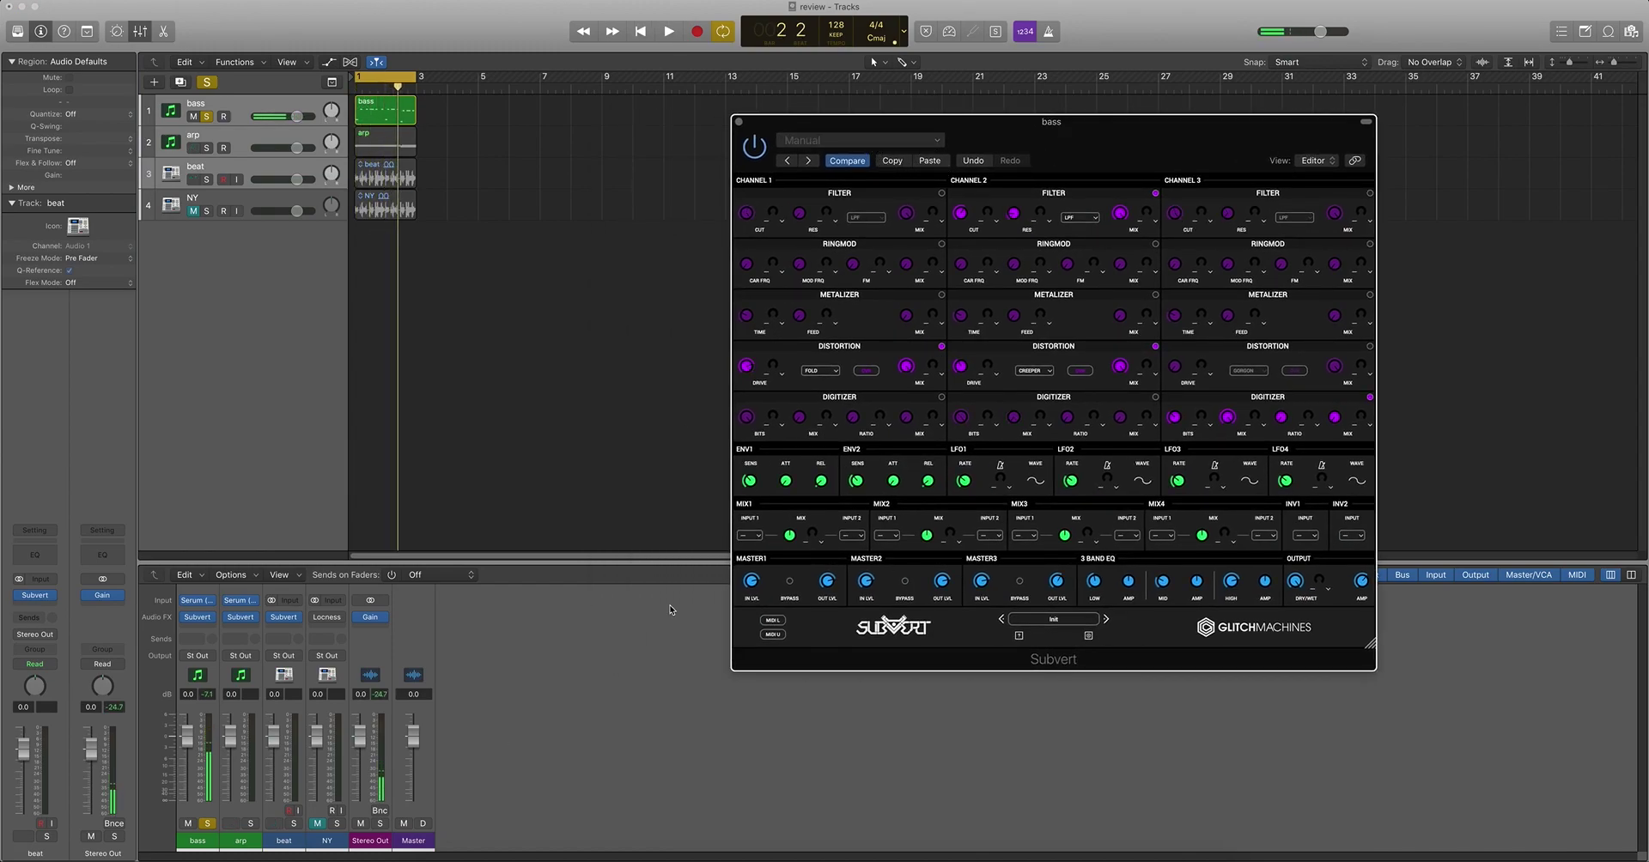
- Unsolo the bass, reset the peak meters and play the full mix with Subvert bypassed on bass, arp and beat
{"action": "left_click", "coordinate": [209, 824]}
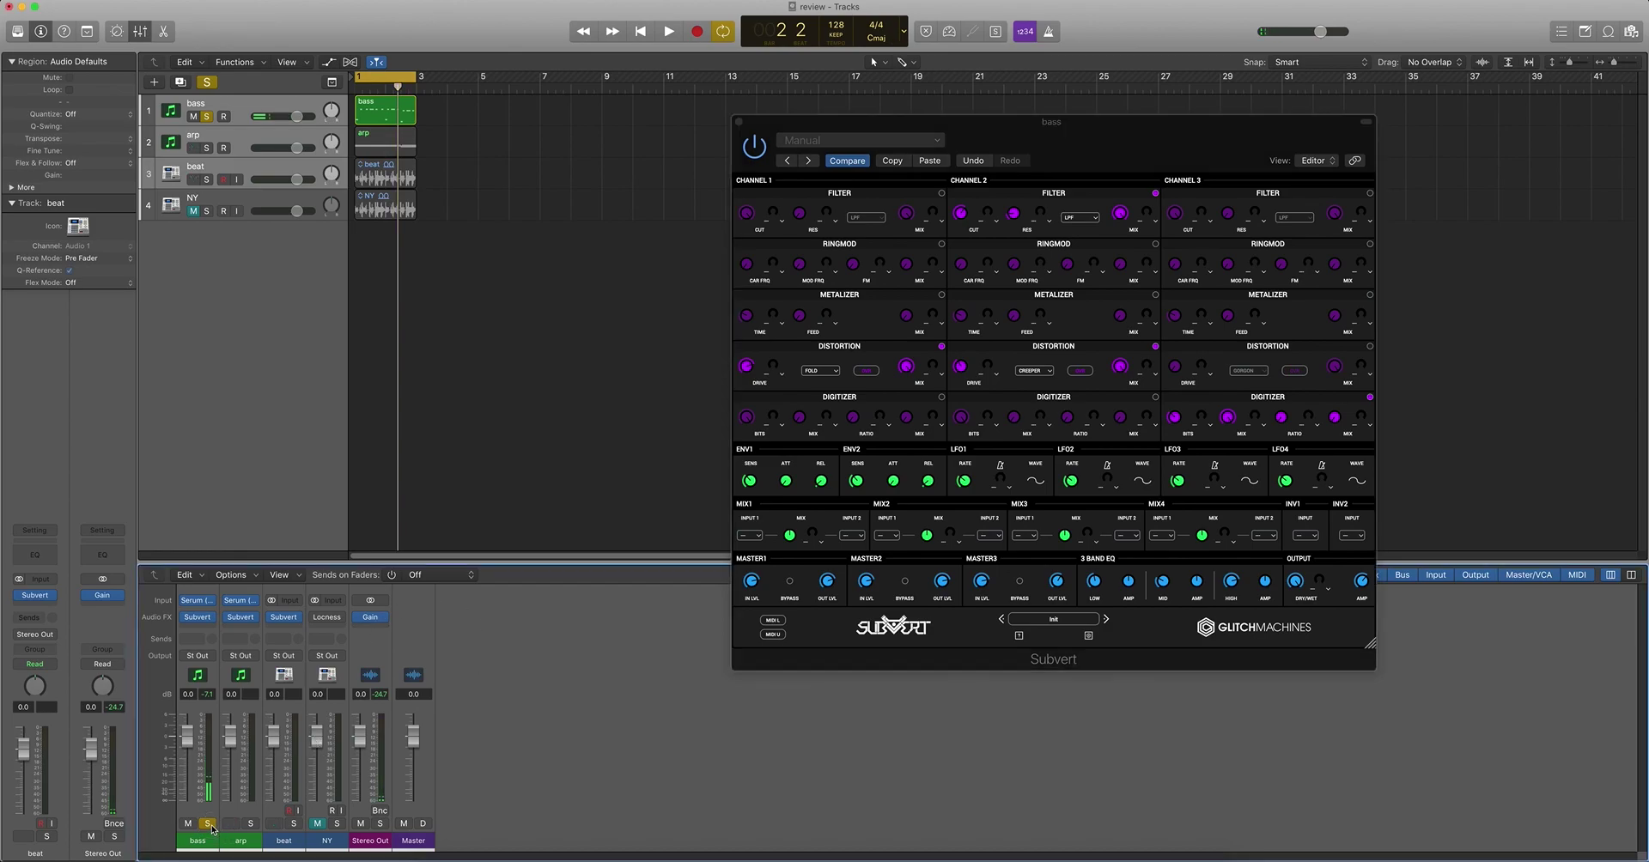
{"action": "left_click", "coordinate": [207, 694]}
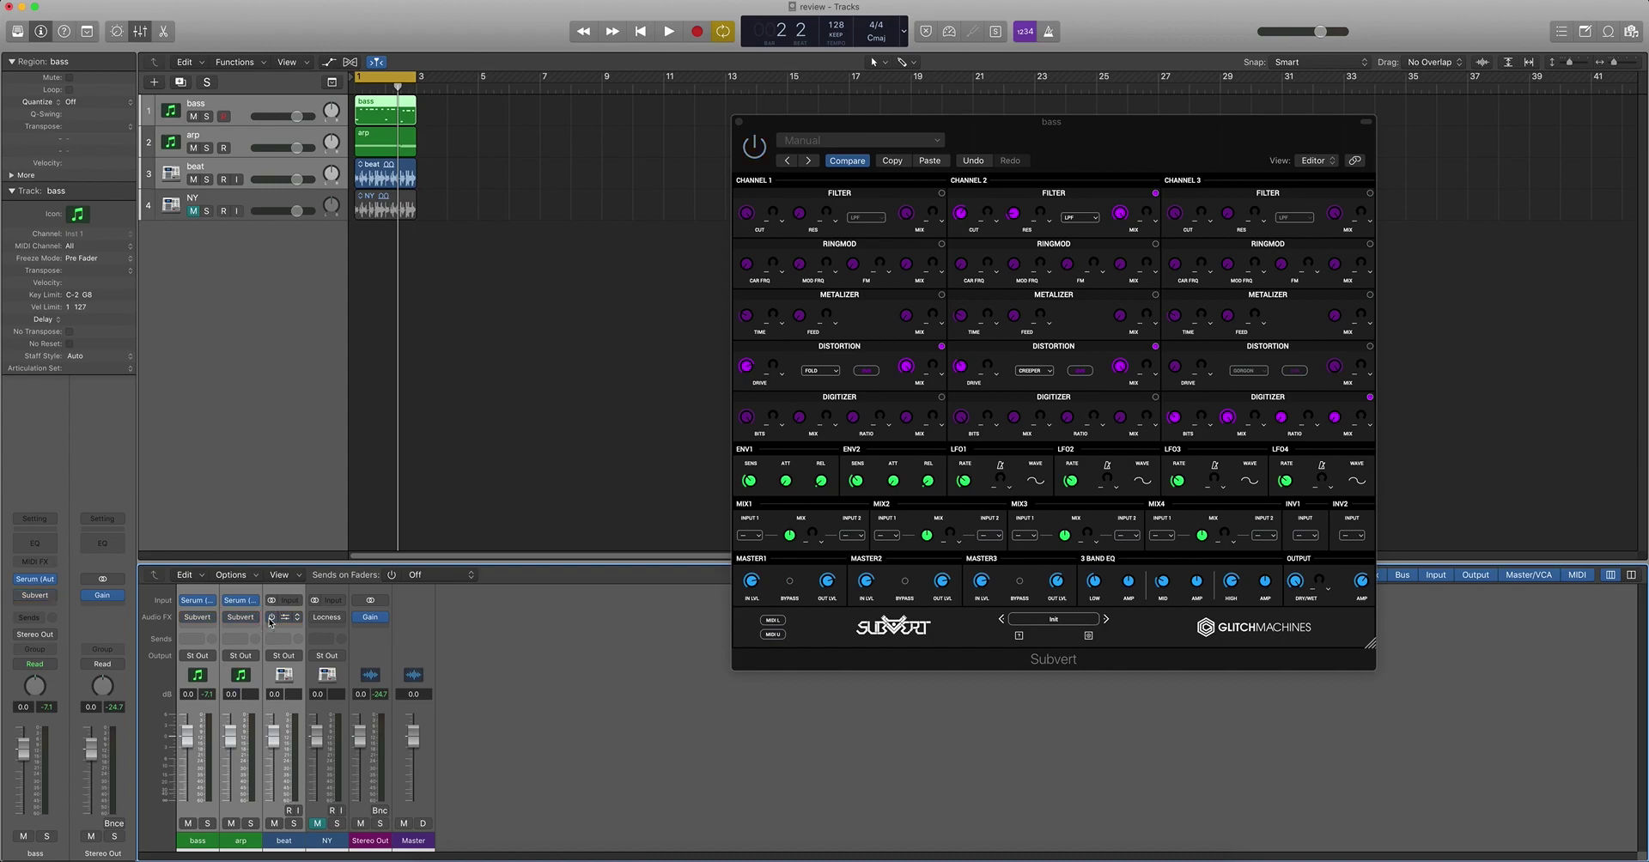
{"action": "left_click", "coordinate": [384, 696]}
{"action": "key", "text": "space"}
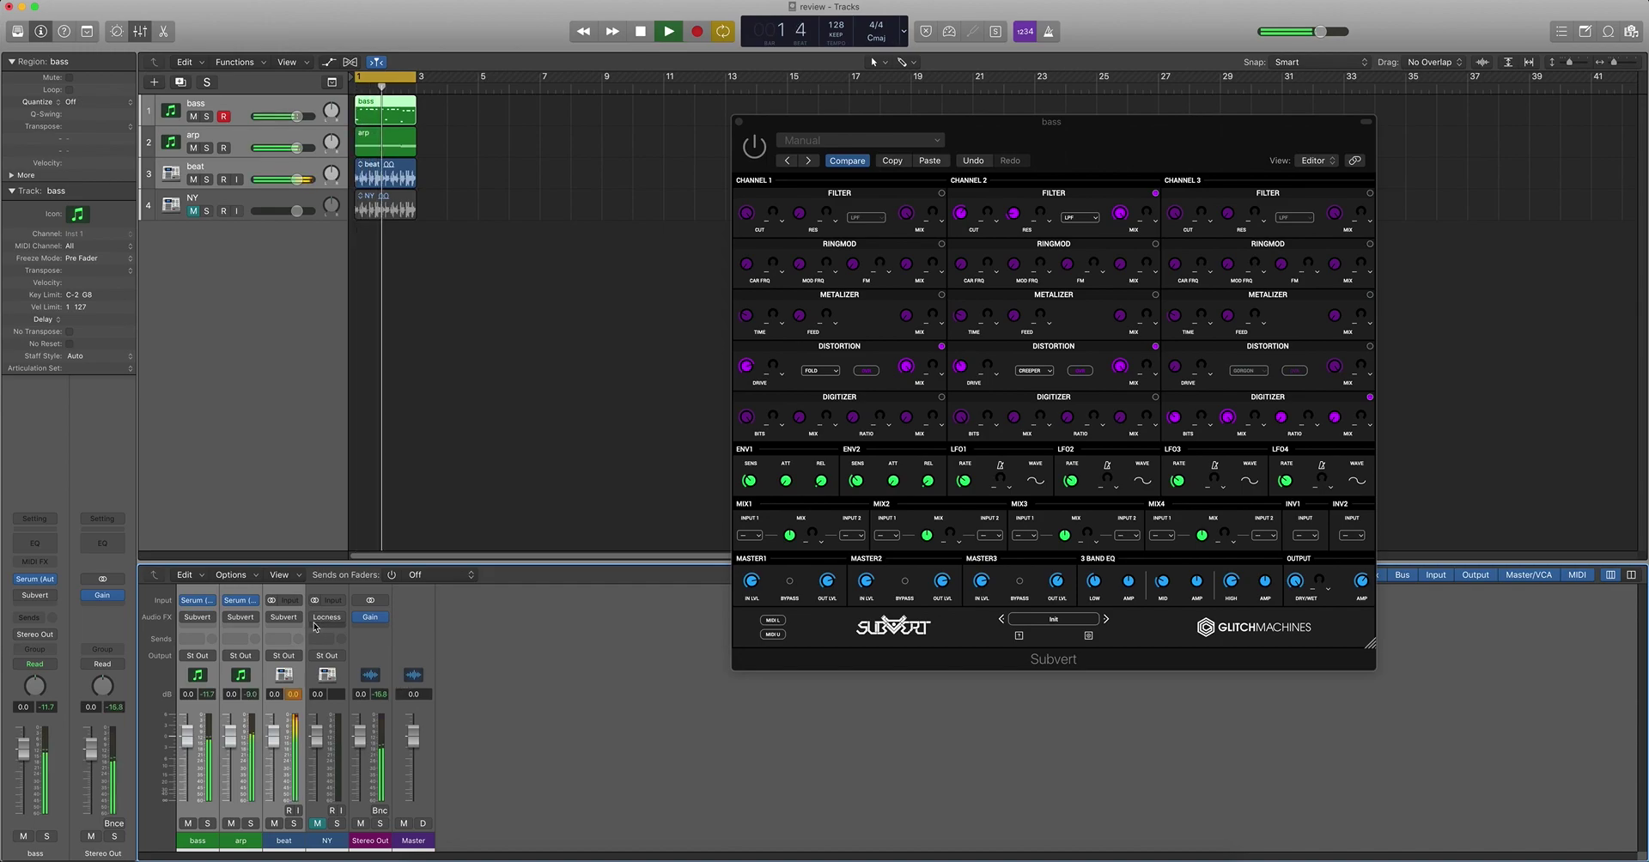
- Compare the full mix with Subvert active and bypassed on bass, arp and beat, leaving it active
{"action": "mouse_move", "coordinate": [272, 622]}
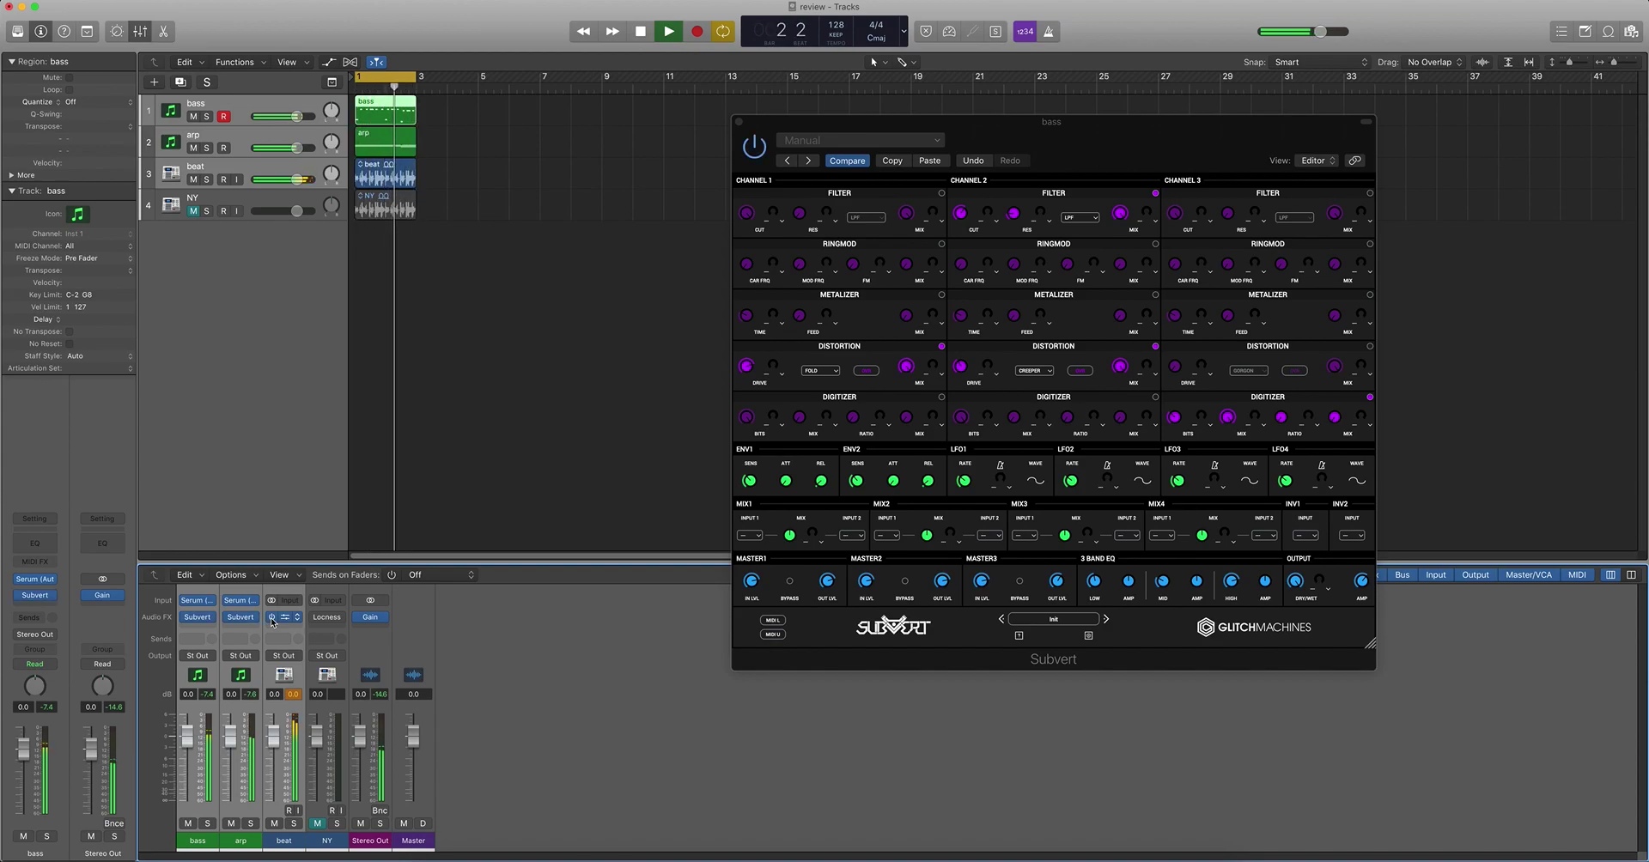
{"action": "key", "text": "space"}
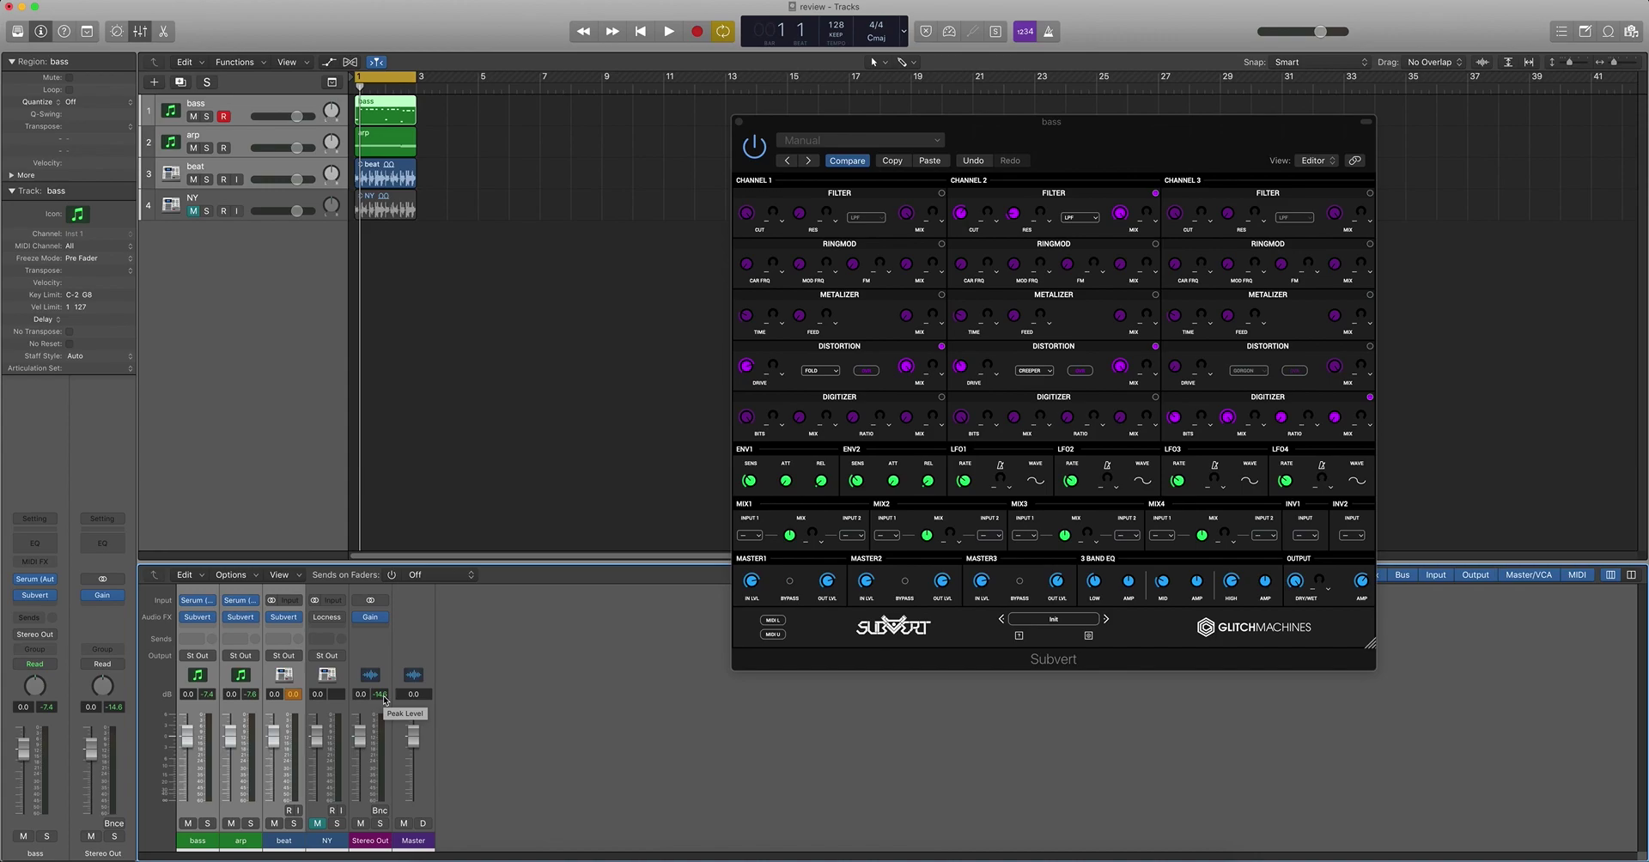
{"action": "key", "text": "space"}
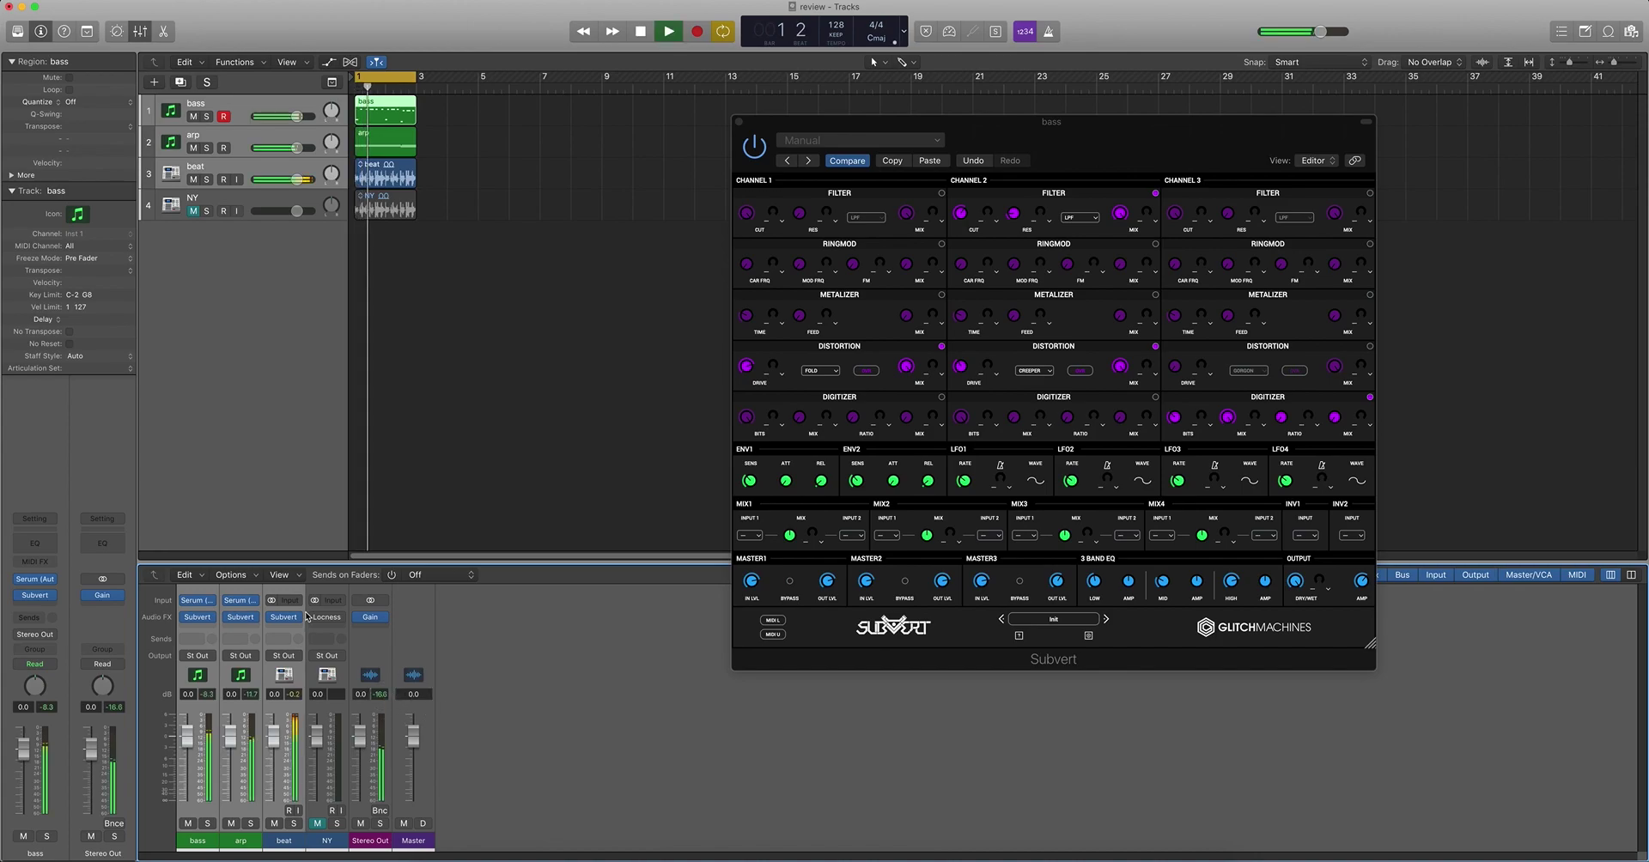
{"action": "mouse_move", "coordinate": [273, 622]}
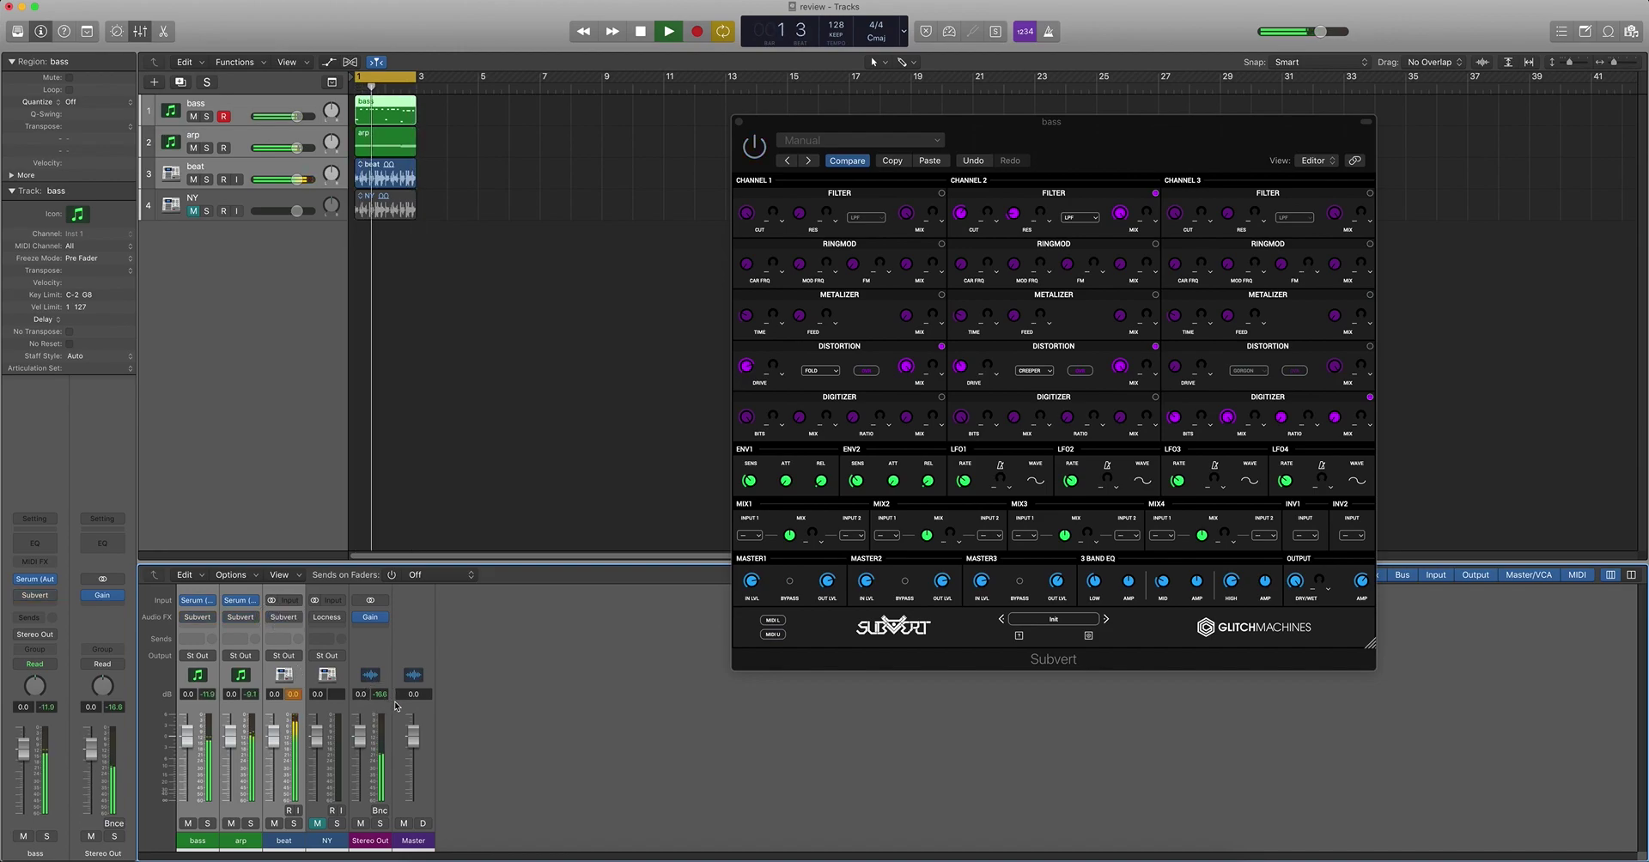
{"action": "key", "text": "space"}
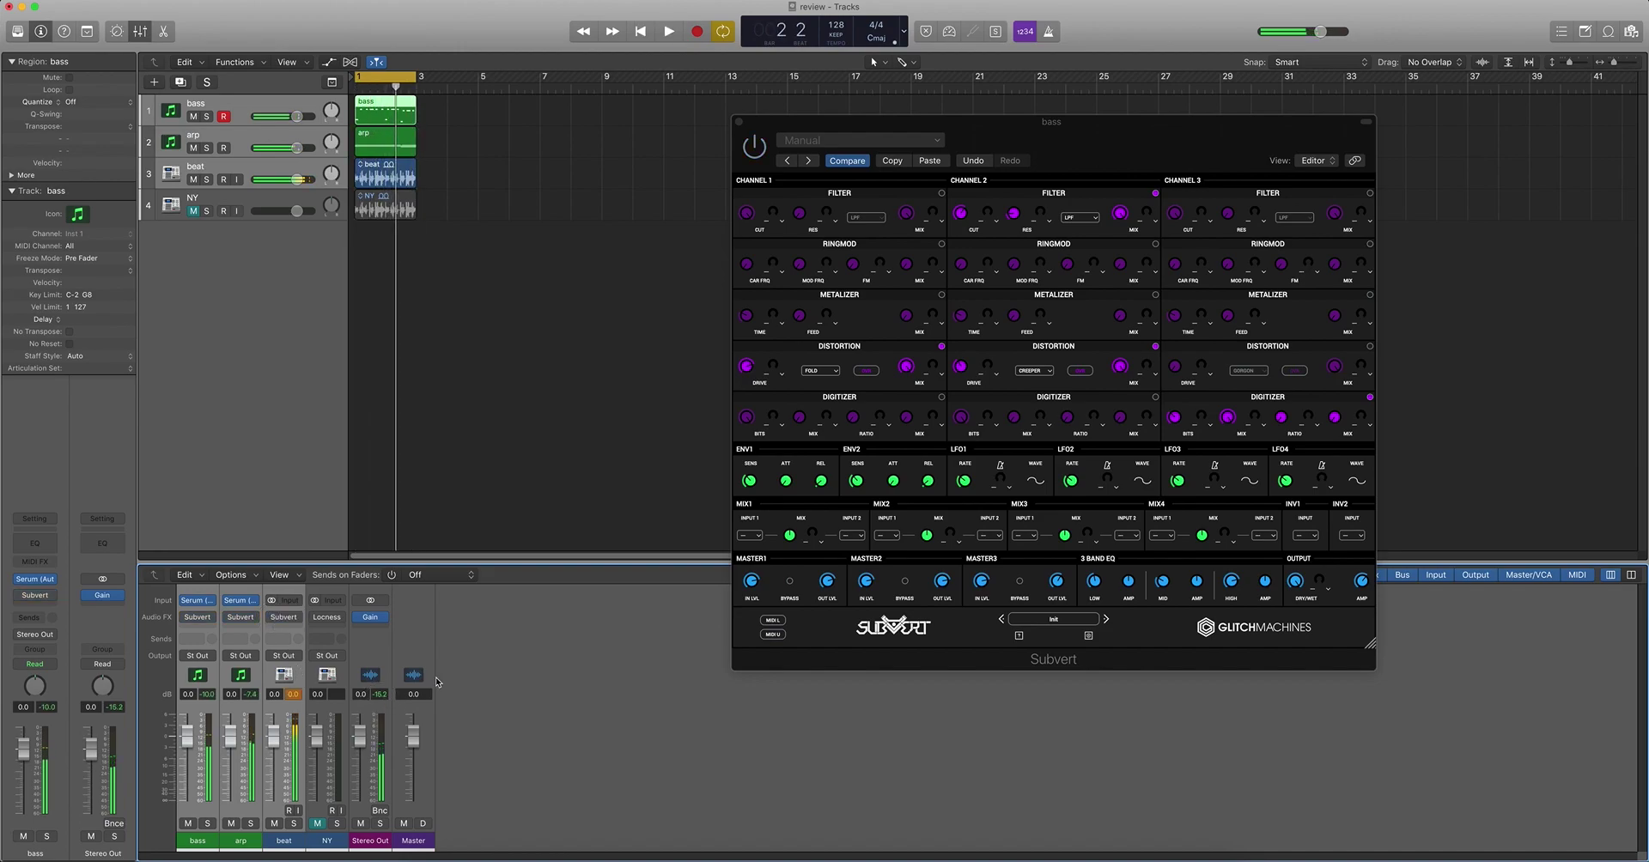
{"action": "key", "text": "space"}
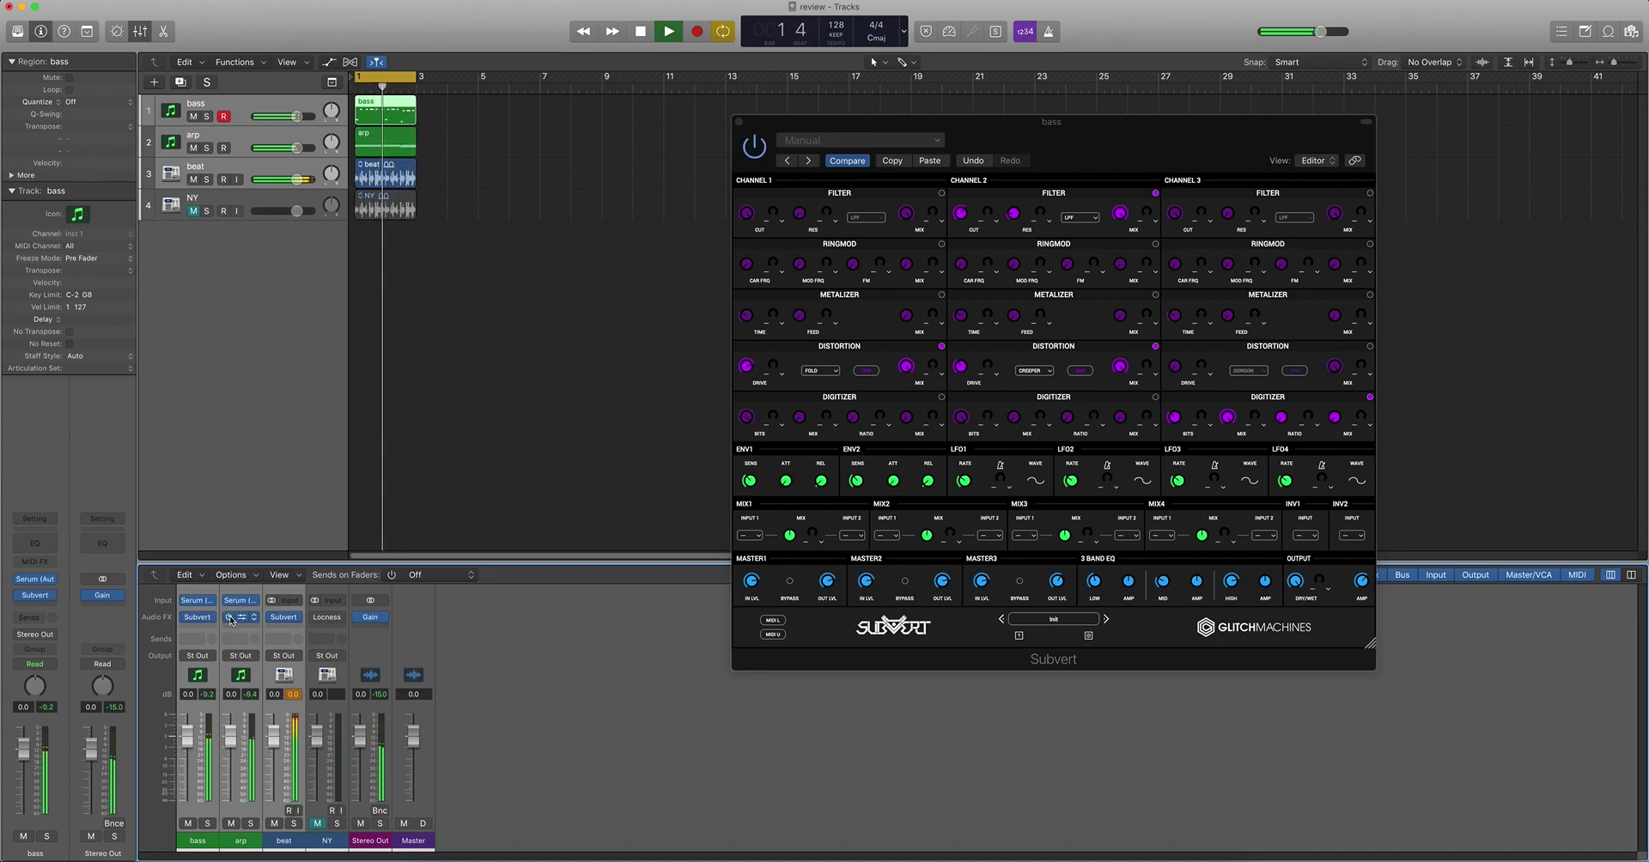
{"action": "key", "text": "space"}
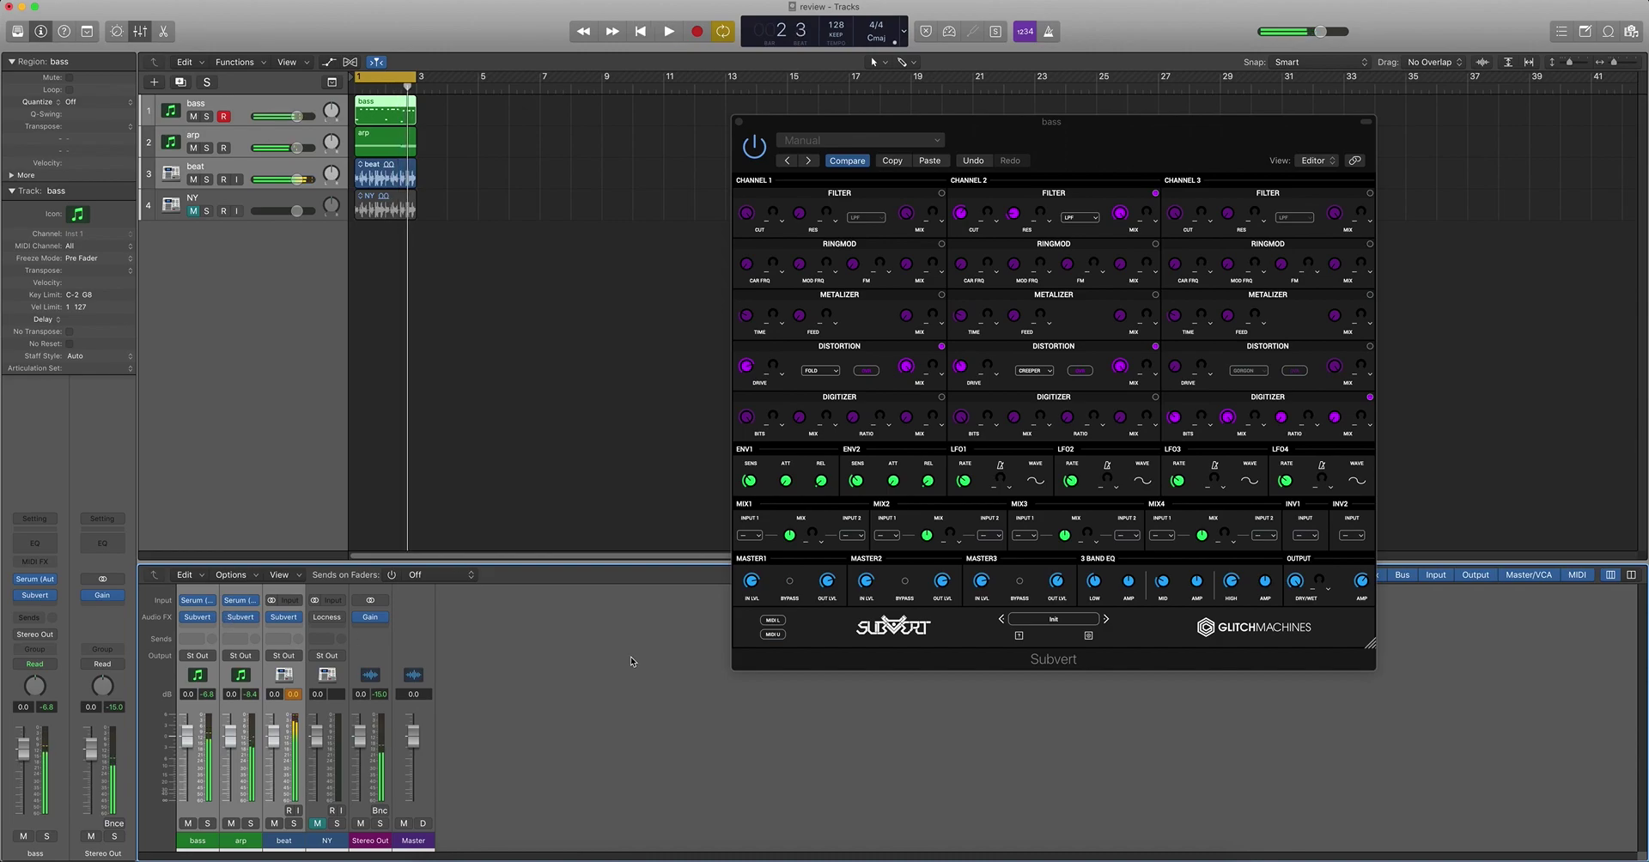
{"action": "left_click_drag", "start_coordinate": [1151, 144], "coordinate": [988, 101]}
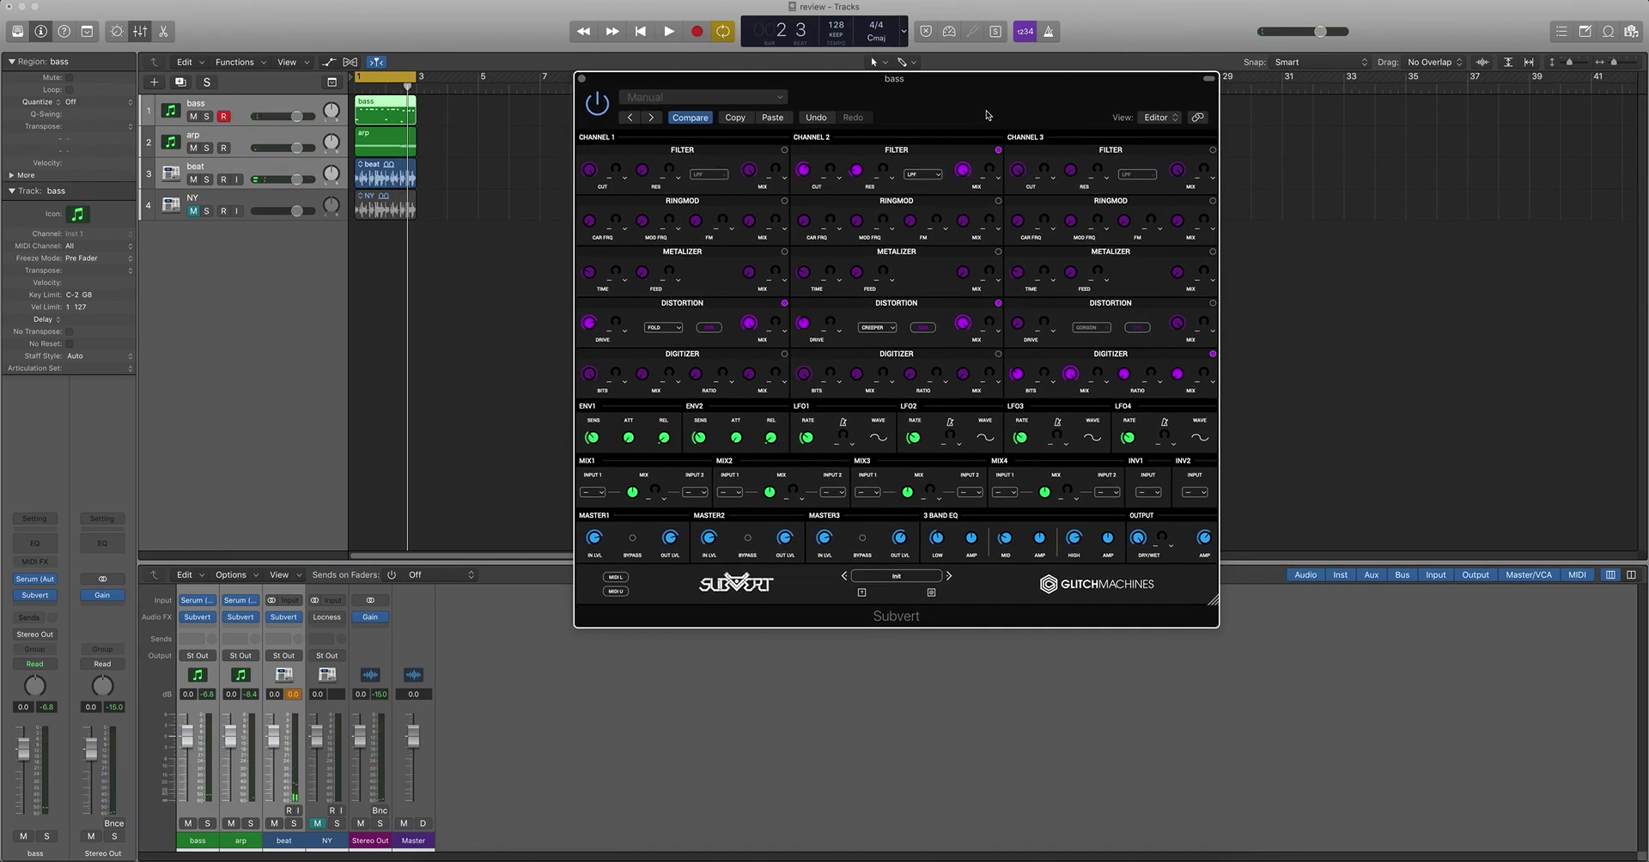